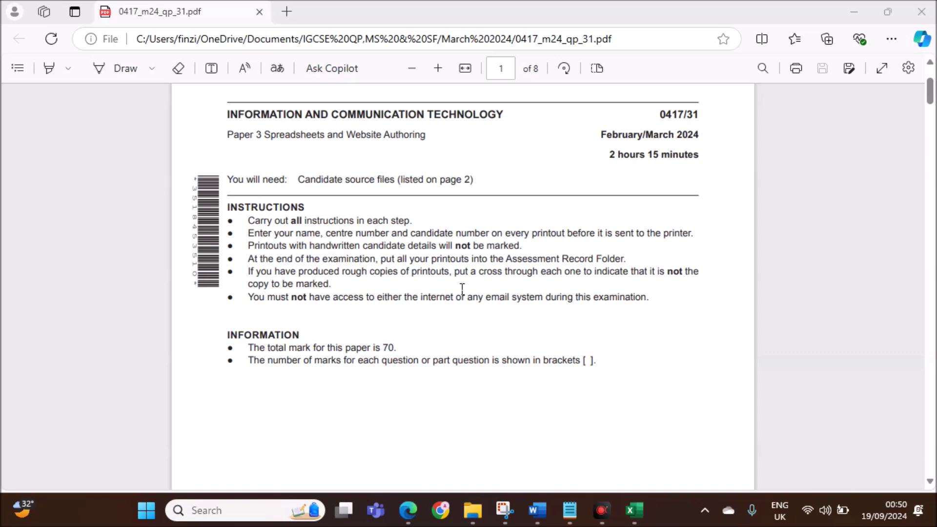
- Scroll the exam paper down to page 6, Task 5 – Spreadsheet
scroll(461, 293, "down", 15)
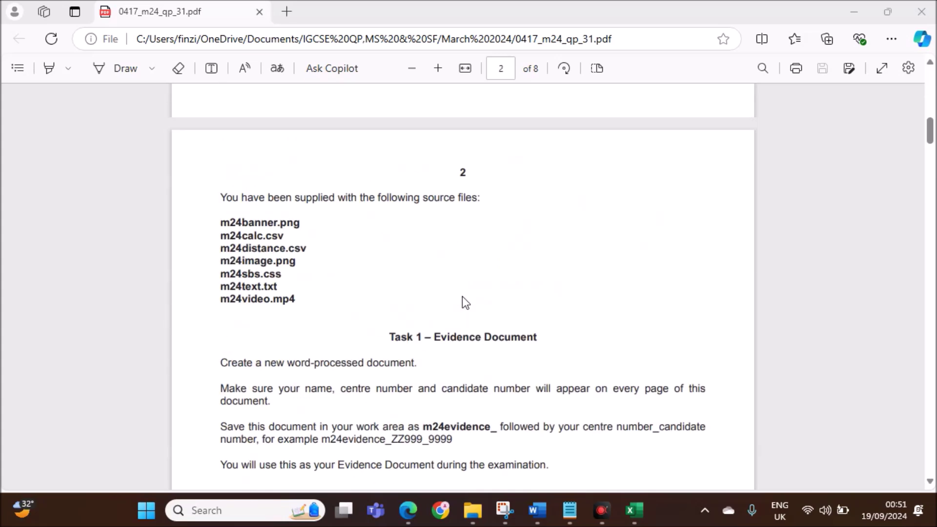
scroll(462, 297, "down", 12)
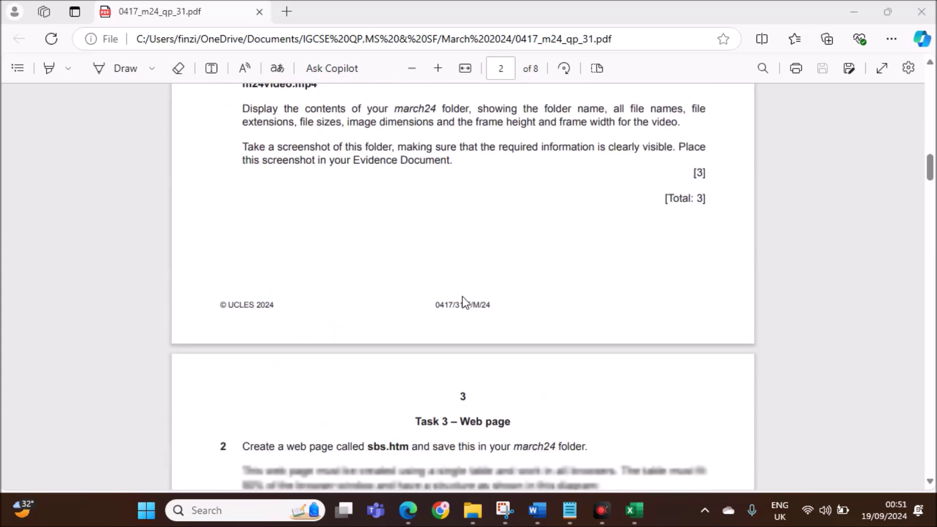
scroll(462, 297, "down", 15)
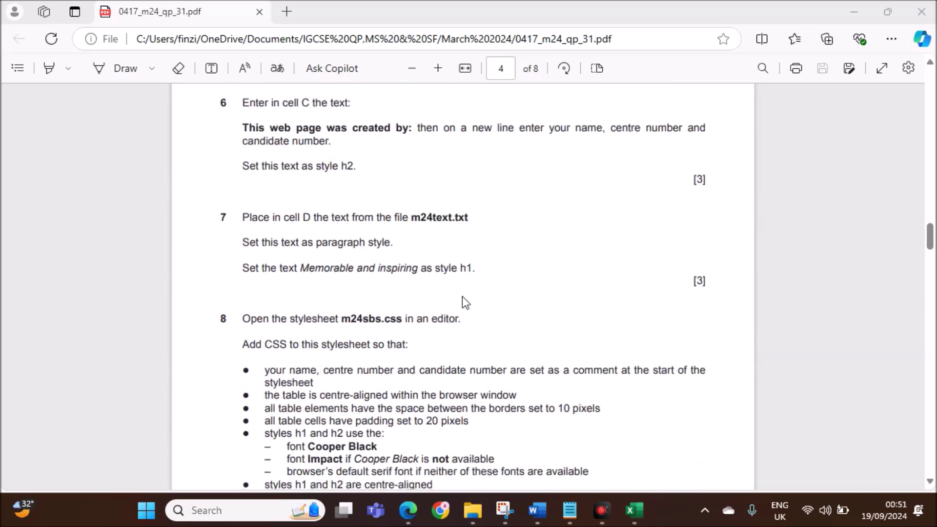
scroll(462, 297, "down", 15)
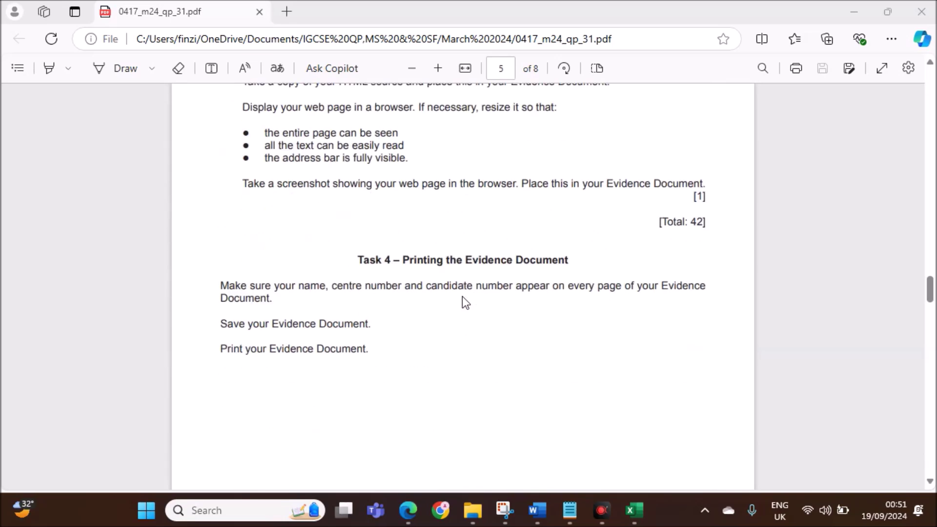
scroll(461, 296, "down", 15)
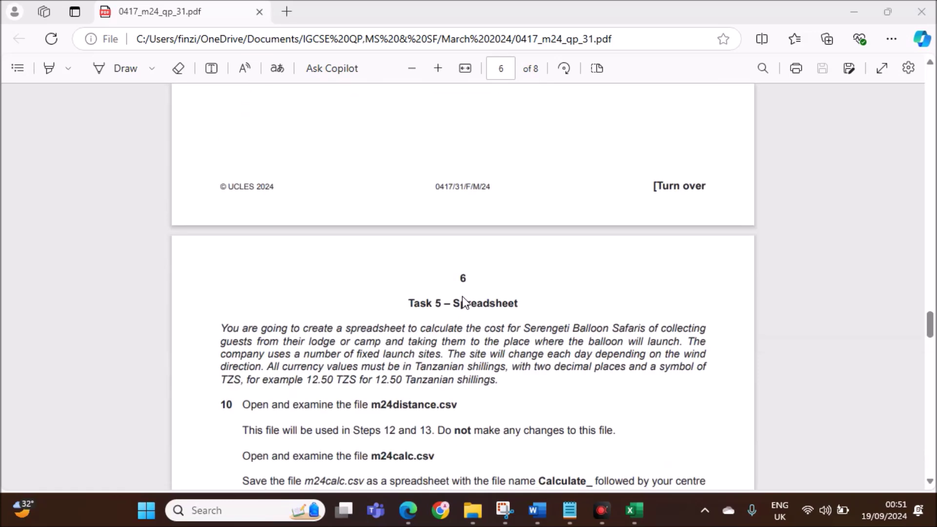
scroll(461, 296, "up", 1)
scroll(462, 297, "down", 1)
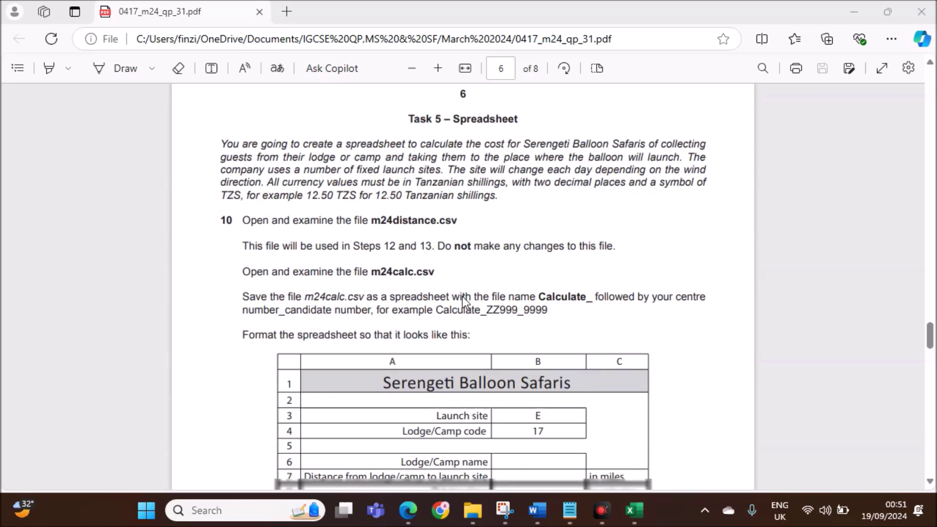
scroll(461, 296, "up", 2)
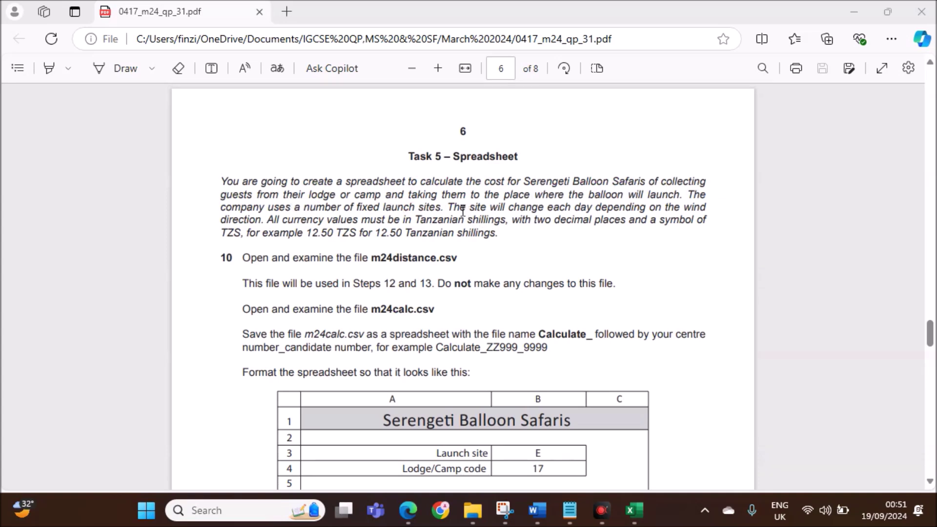
- Highlight that the file is used in Steps 12 and 13 and must not be changed
left_click_drag(462, 211, 704, 211)
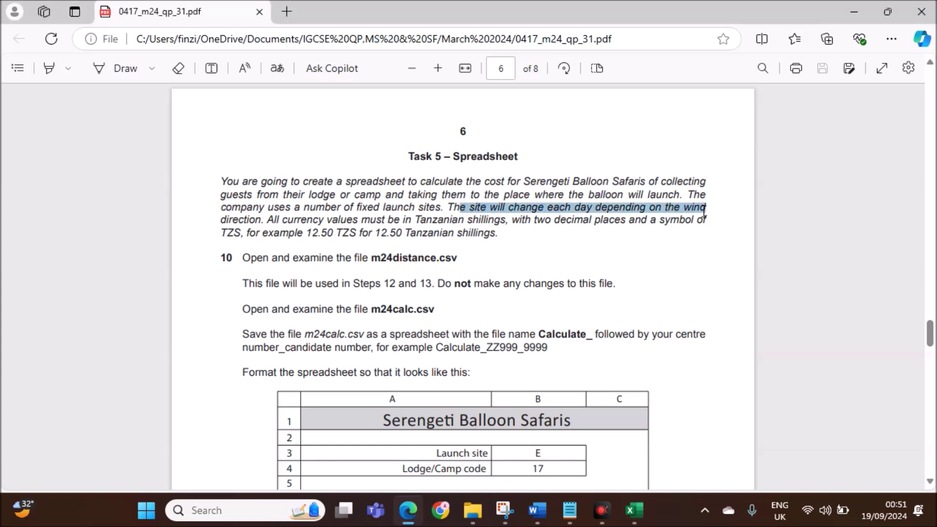
left_click(421, 229)
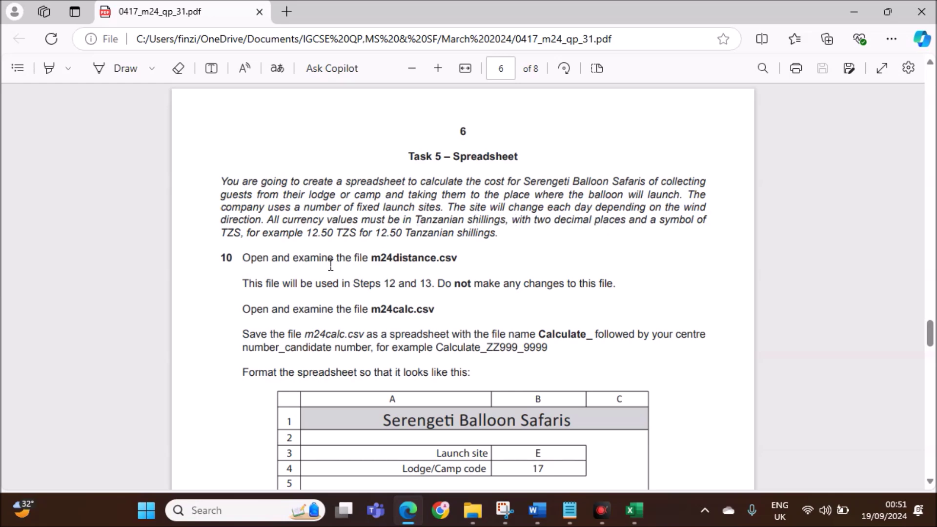
scroll(332, 263, "down", 2)
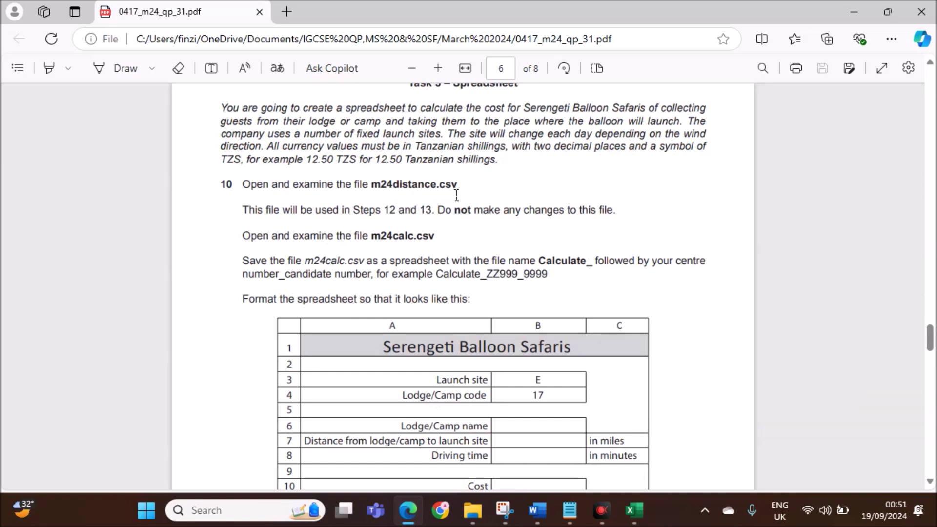
left_click_drag(302, 213, 427, 211)
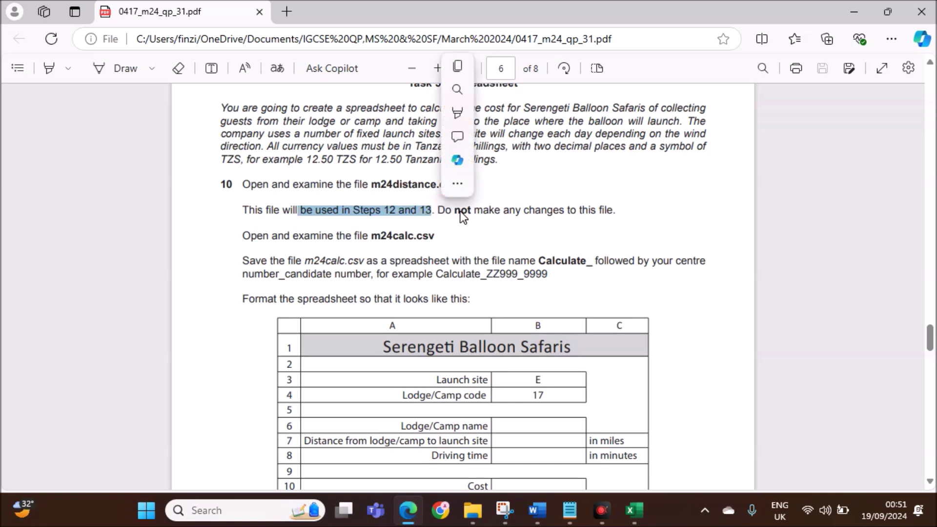
left_click_drag(516, 211, 600, 213)
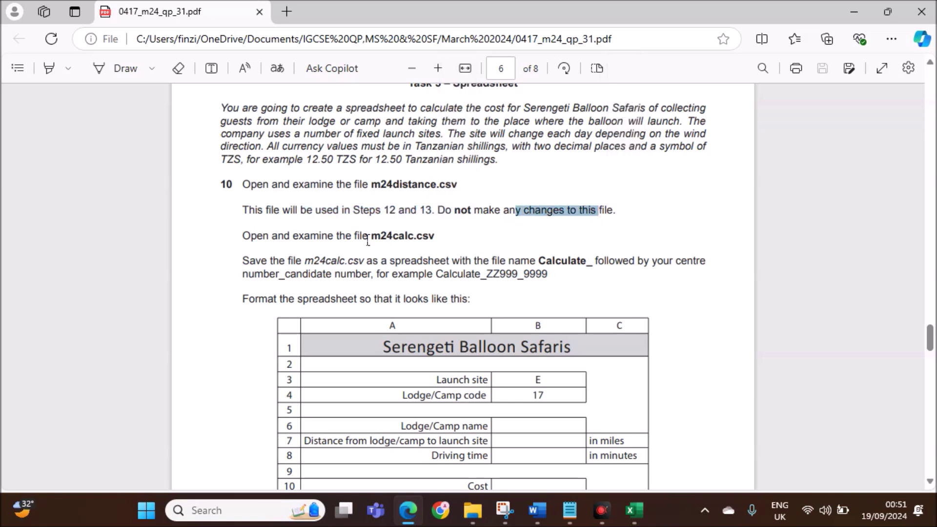
- Autofit all columns of the m24distance worksheet
mouse_move(634, 510)
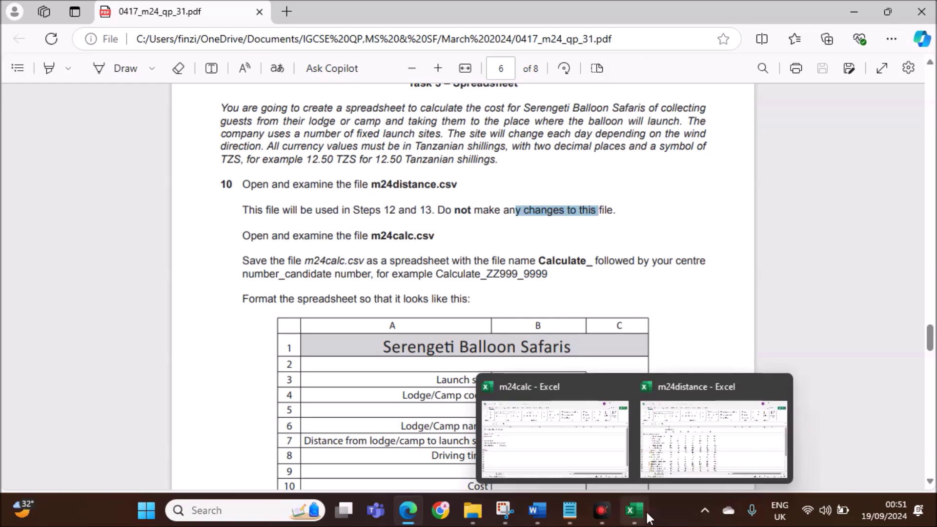
left_click(617, 472)
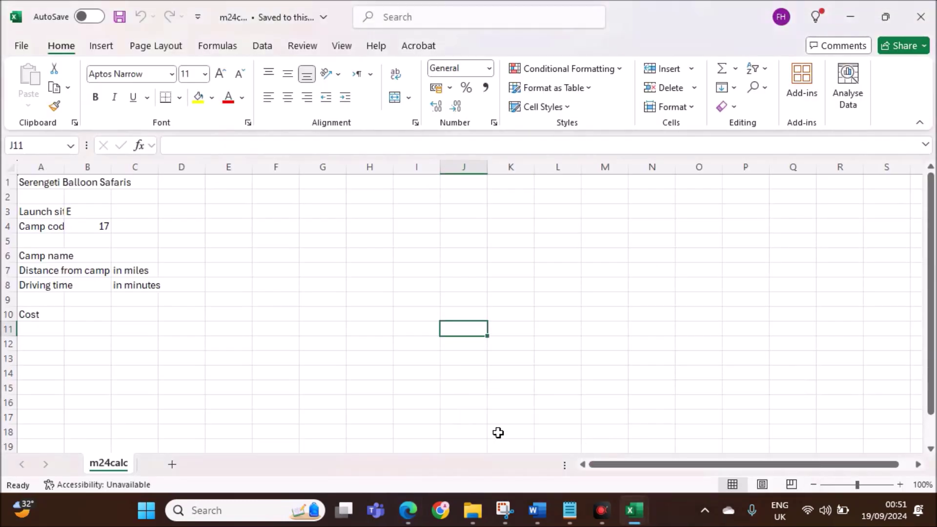
mouse_move(631, 510)
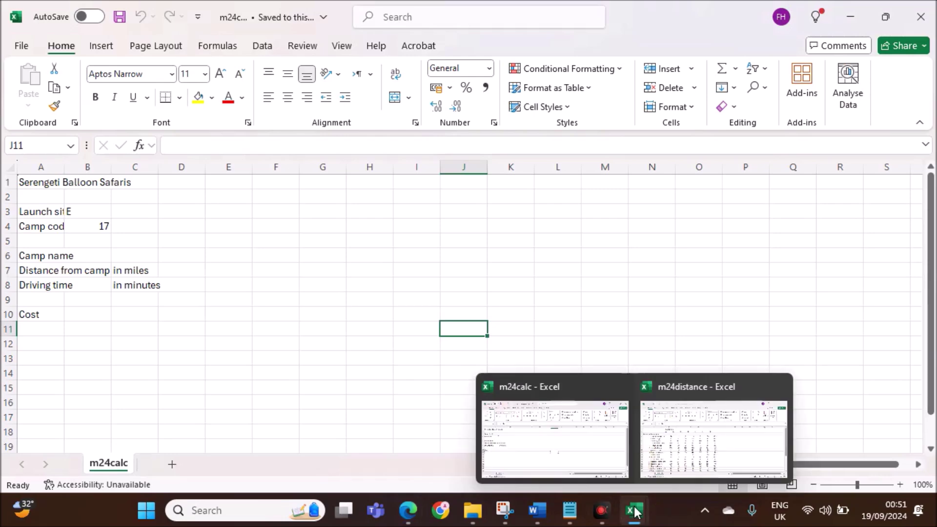
left_click(685, 451)
left_click(447, 375)
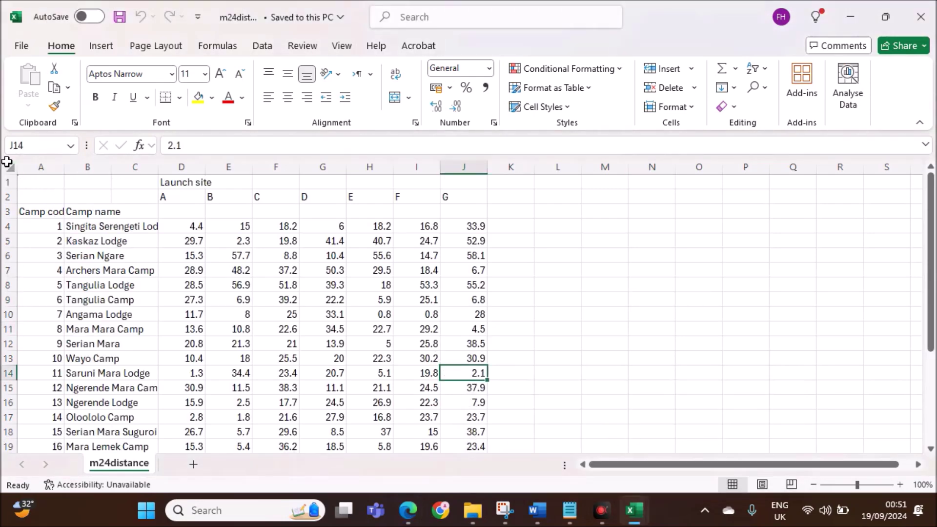
left_click(10, 167)
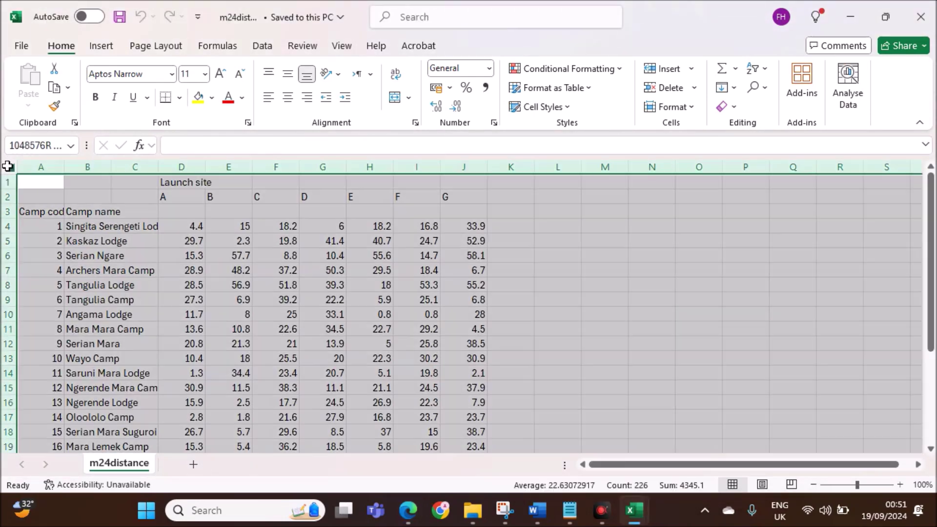
double_click(60, 167)
left_click(301, 343)
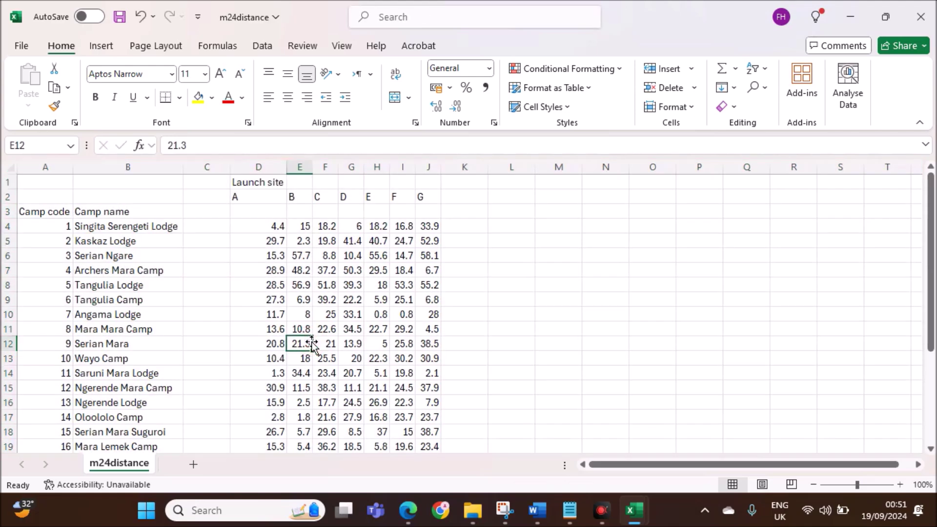
- In m24calc, autofit all columns, widen column B and zoom to 130%
mouse_move(634, 510)
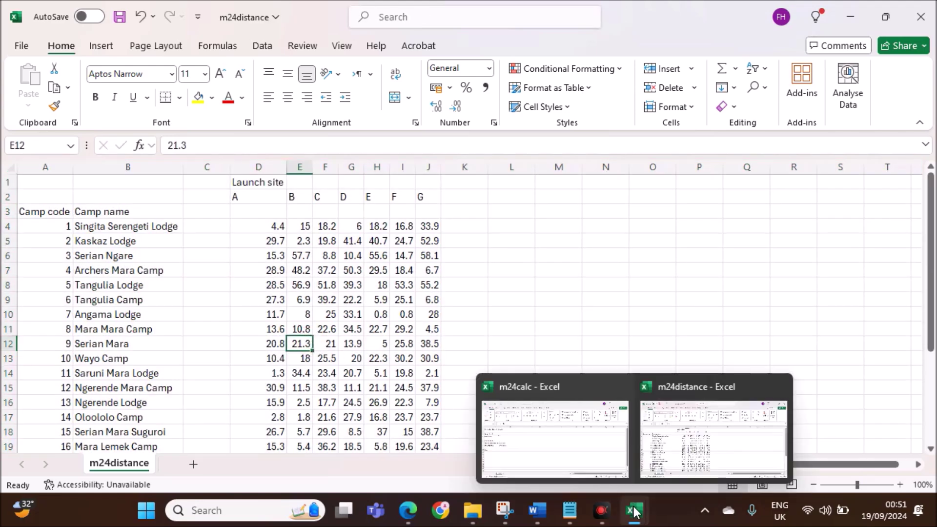
left_click(613, 453)
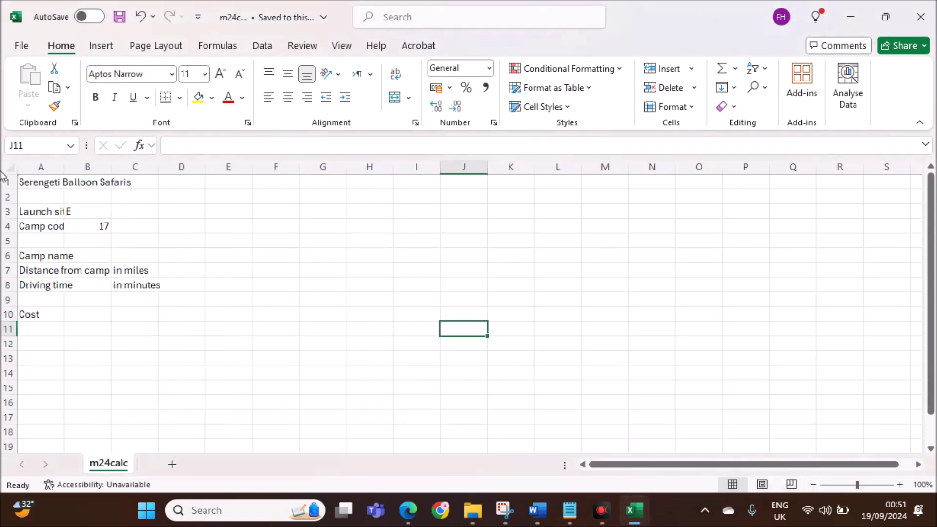
left_click(9, 168)
double_click(64, 166)
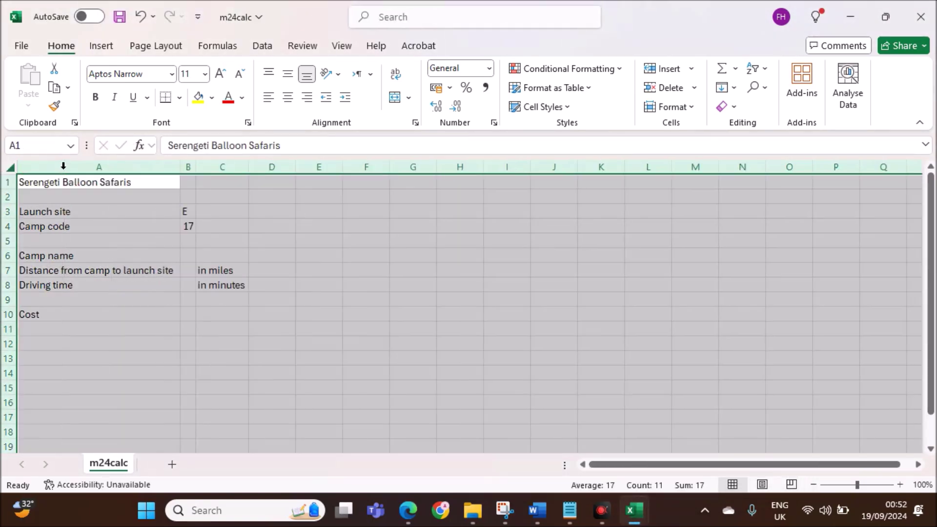
left_click(308, 256)
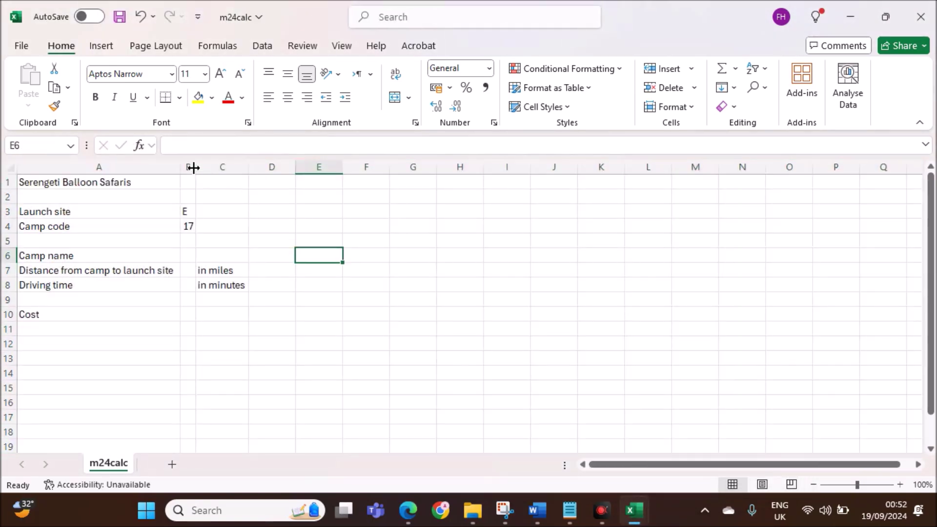
left_click_drag(193, 167, 234, 168)
left_click(339, 305)
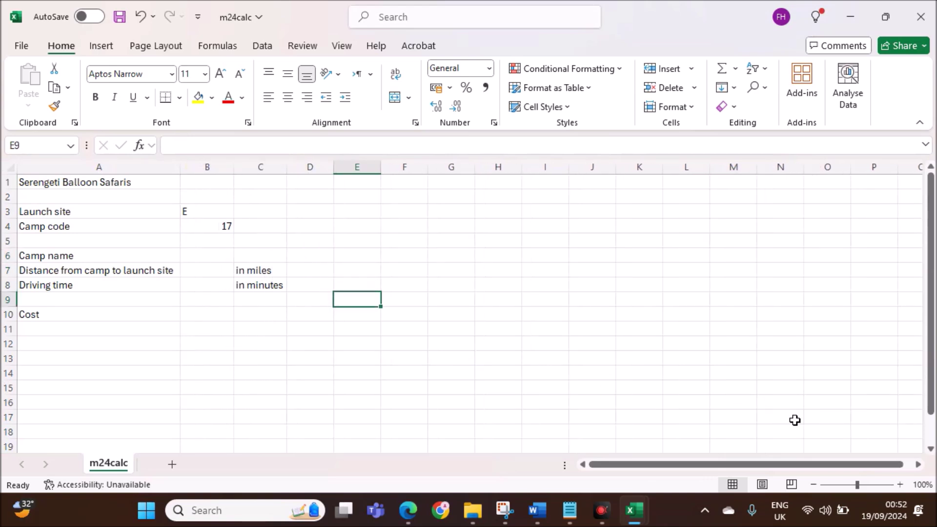
left_click(897, 485)
left_click(898, 484)
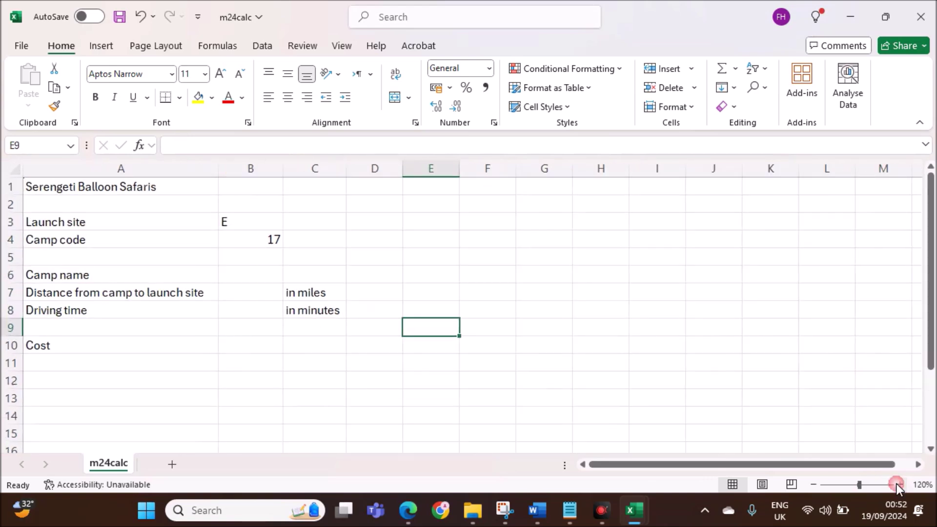
left_click(898, 484)
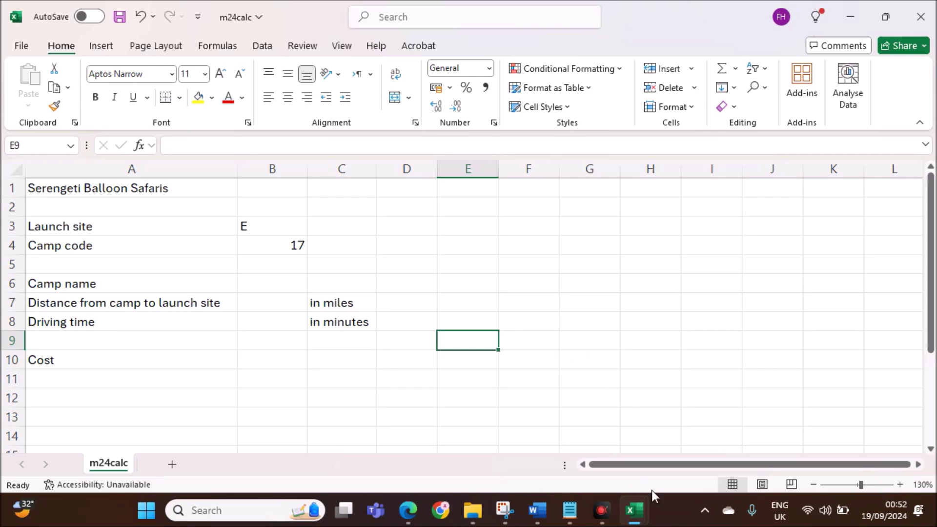
- Zoom m24distance and inspect the camp codes, camp names and launch-site distance table
mouse_move(642, 505)
left_click(668, 455)
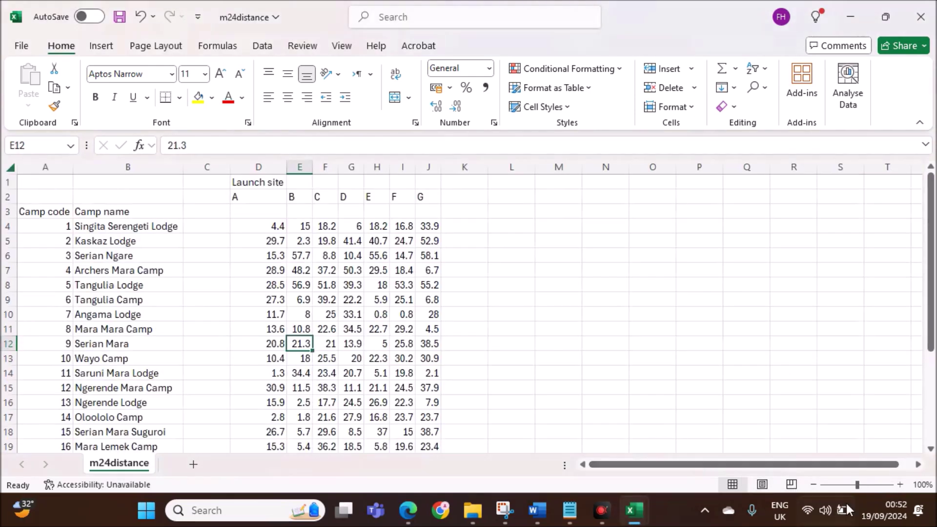
left_click(898, 485)
left_click(898, 484)
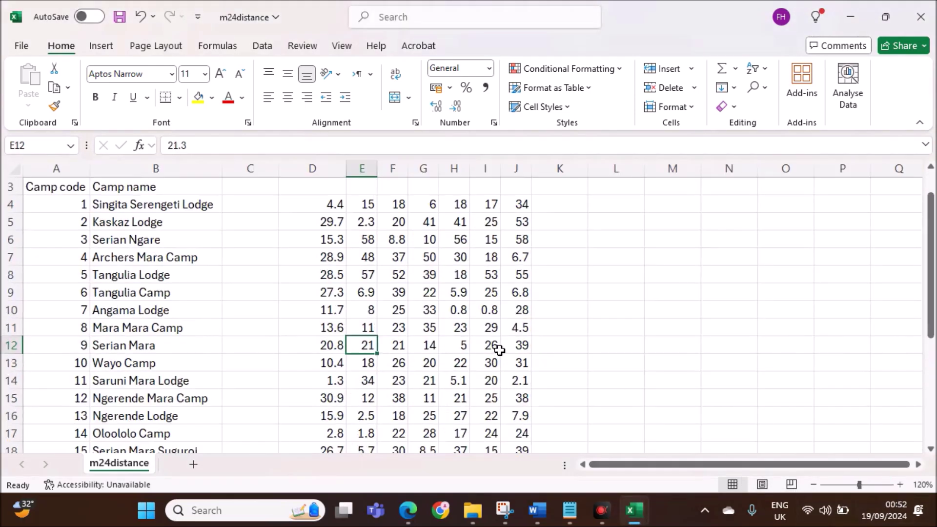
scroll(499, 349, "up", 1)
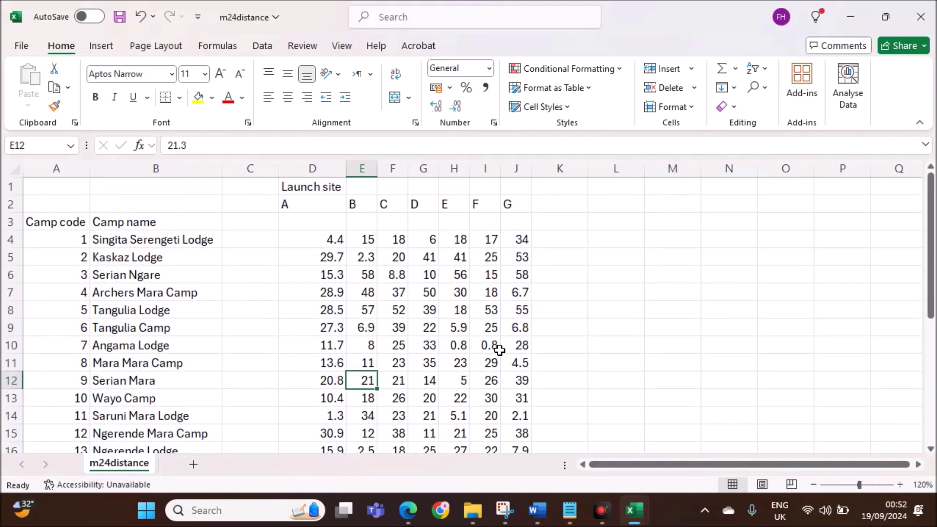
left_click(652, 312)
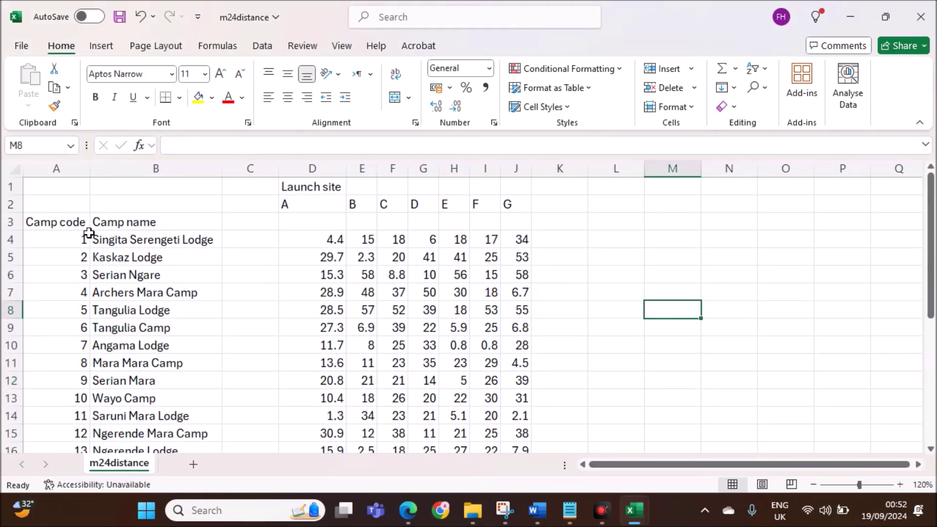
left_click_drag(76, 248, 86, 347)
left_click(139, 244)
left_click_drag(142, 252, 157, 362)
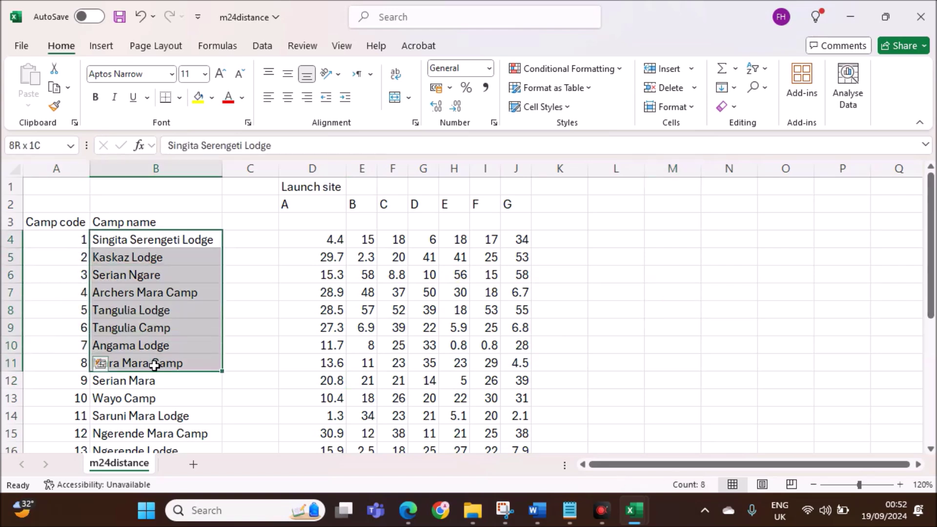
left_click_drag(315, 207, 512, 419)
scroll(502, 397, "down", 2)
scroll(493, 383, "up", 2)
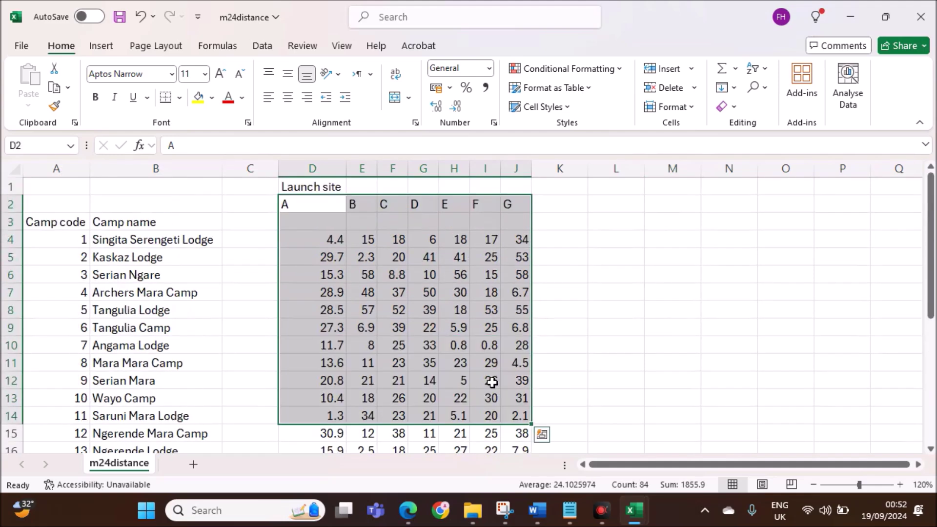
left_click(616, 363)
- Bring the m24calc workbook back to the front
mouse_move(634, 510)
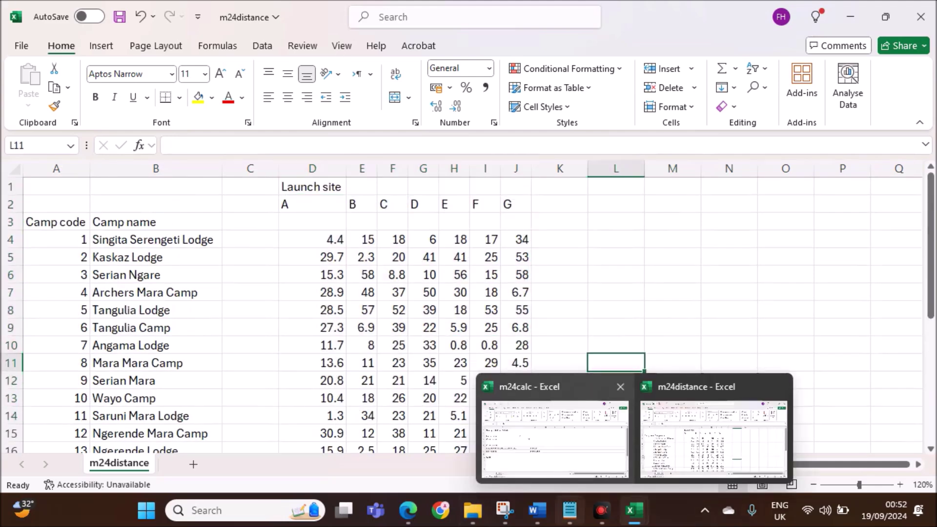
mouse_move(570, 510)
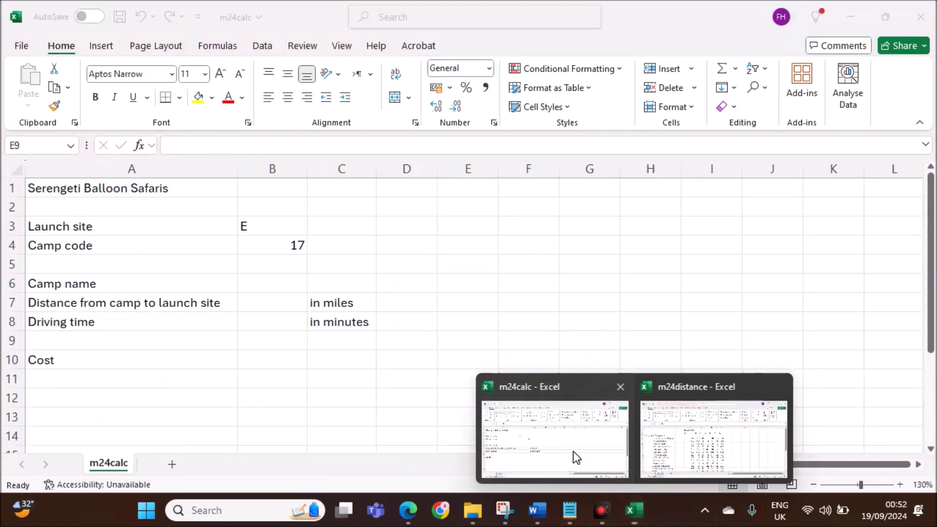
left_click(572, 451)
- Highlight the 'Save the file m24calc.csv…' sentence in the exam paper, then go back to m24calc
left_click(408, 510)
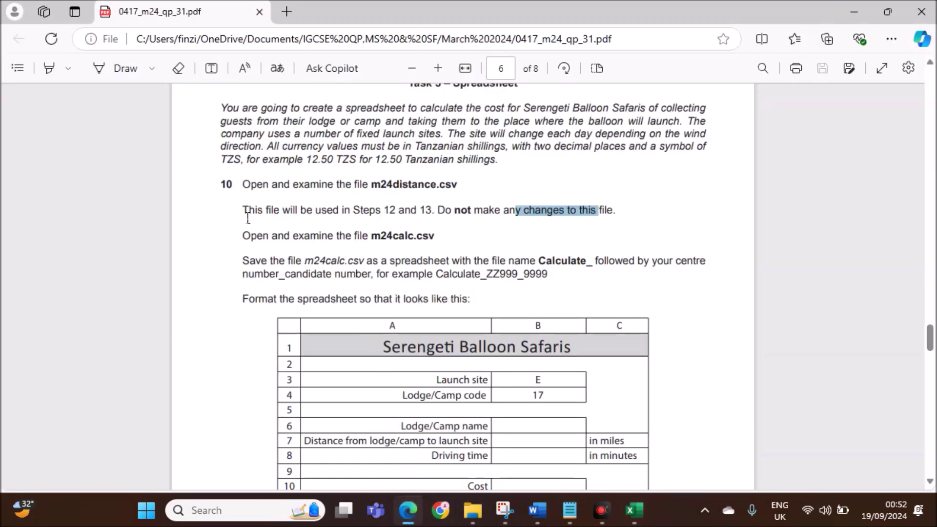
left_click_drag(245, 261, 586, 260)
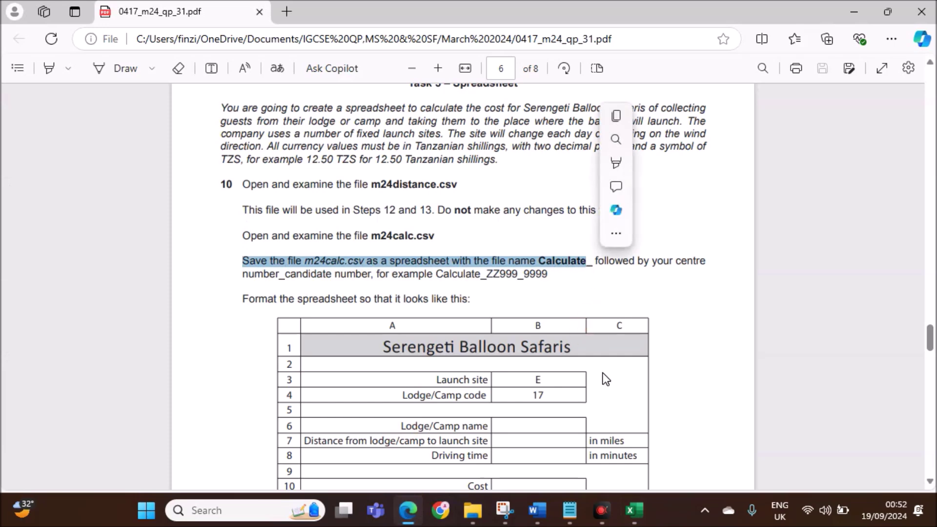
left_click(634, 510)
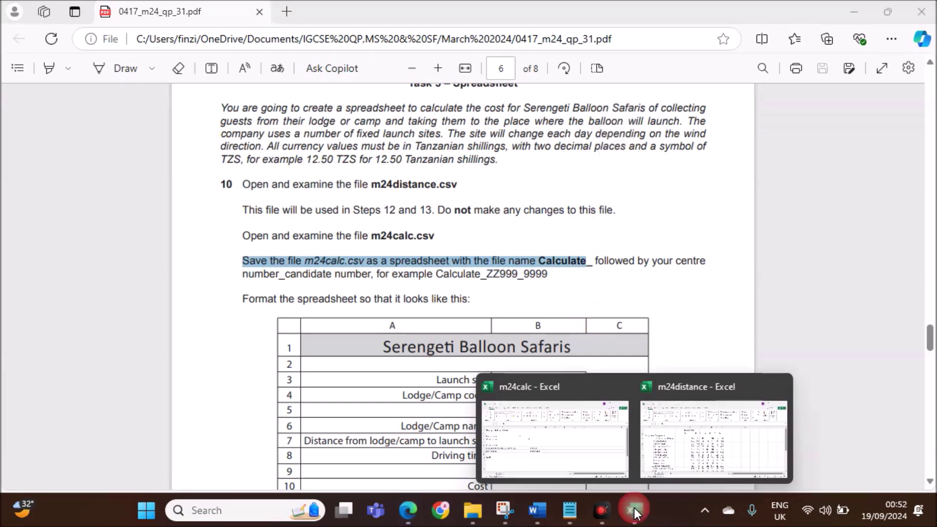
left_click(554, 429)
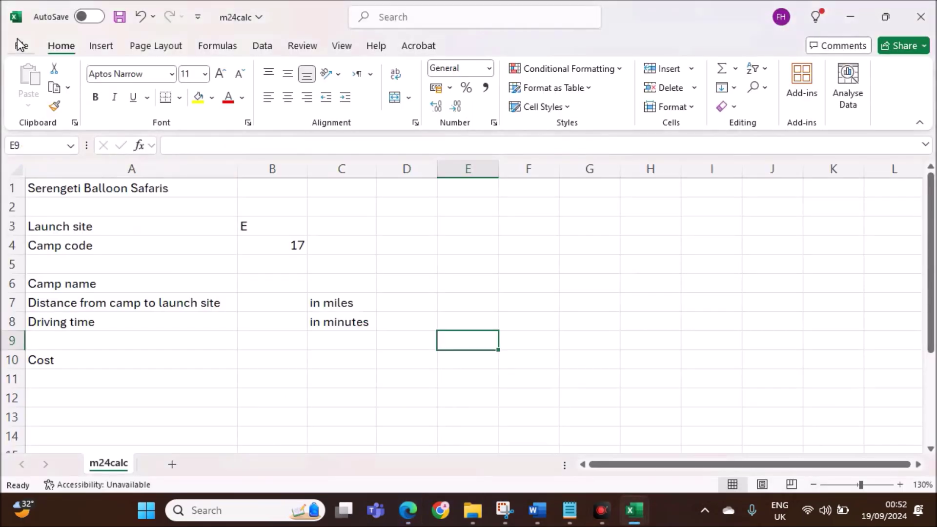
- Save m24calc as an Excel Workbook named Calculate_ followed by the centre and candidate numbers
left_click(19, 45)
left_click(49, 270)
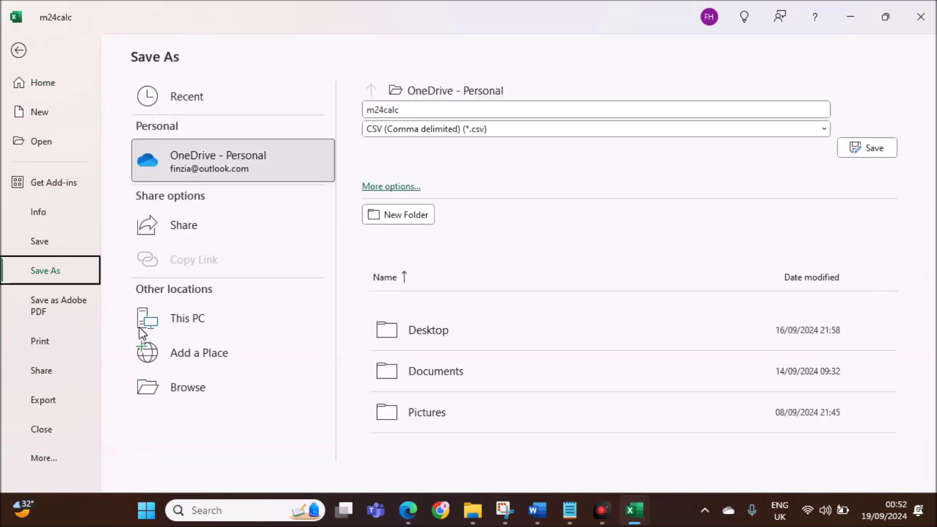
left_click(188, 391)
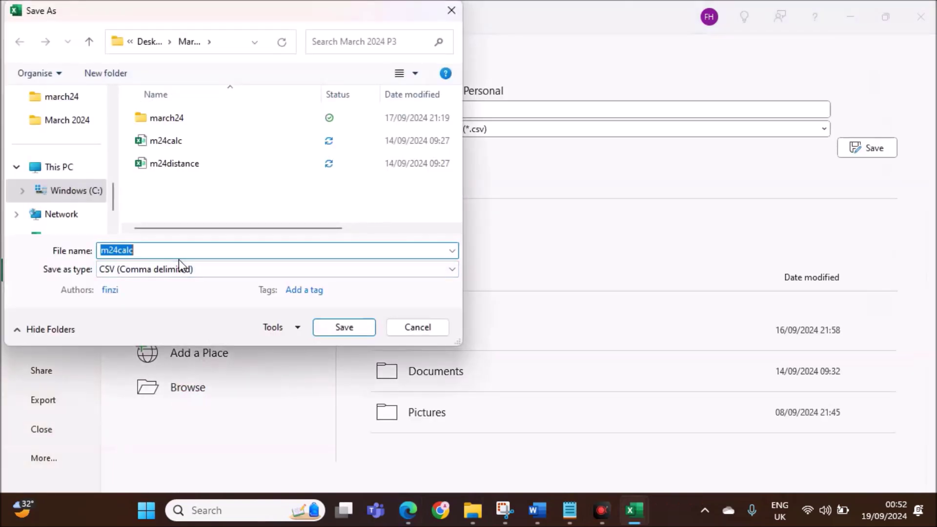
type("Calculate_ZZ123_1234")
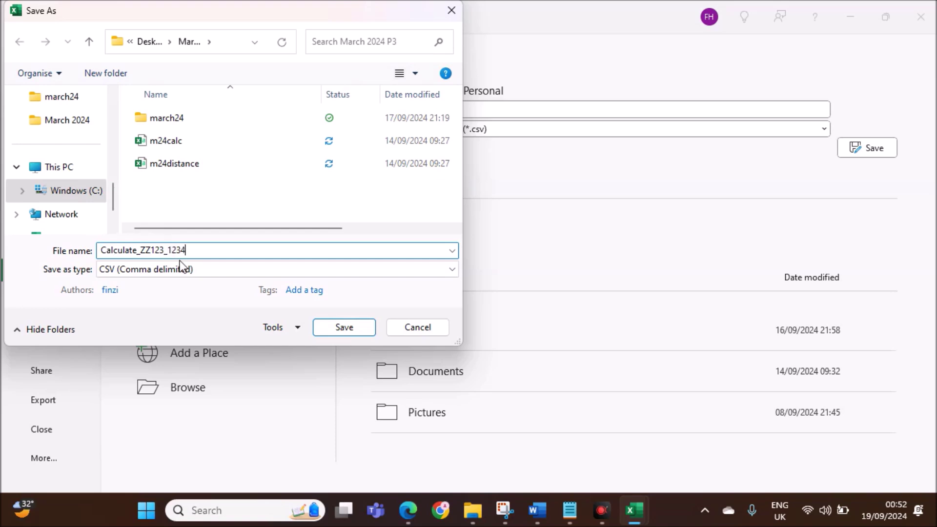
left_click(190, 272)
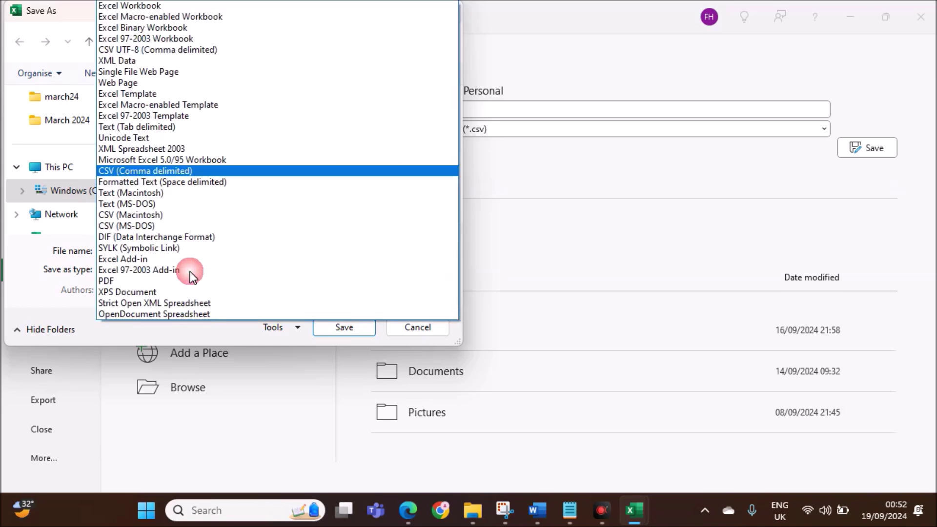
left_click(184, 4)
left_click(348, 349)
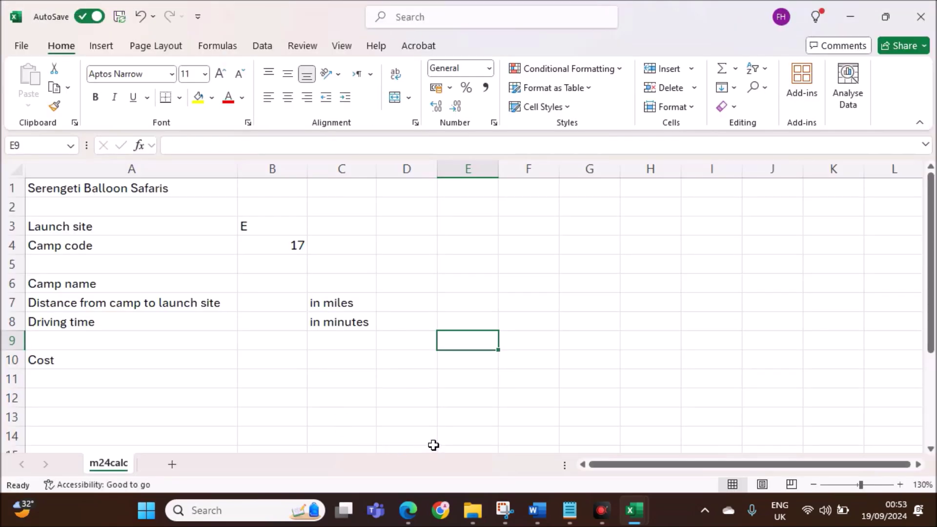
- Highlight 'Make sure cells A1 to C1 are merged…' in the exam paper, then return to Excel
mouse_move(407, 509)
left_click(382, 403)
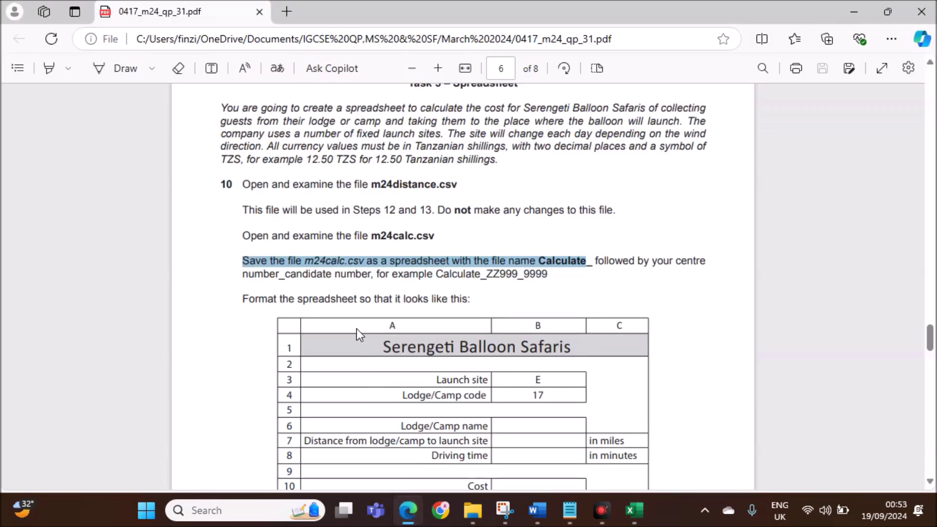
scroll(354, 299, "down", 3)
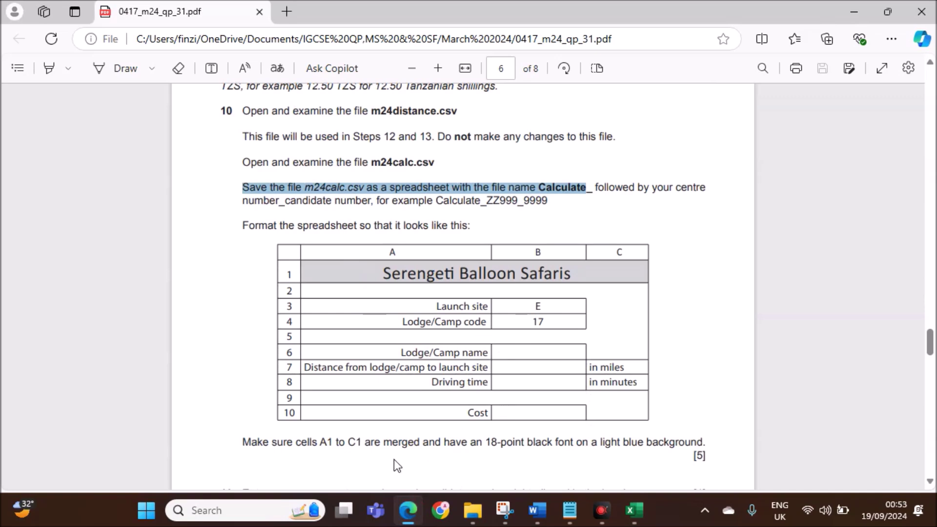
scroll(393, 441, "down", 3)
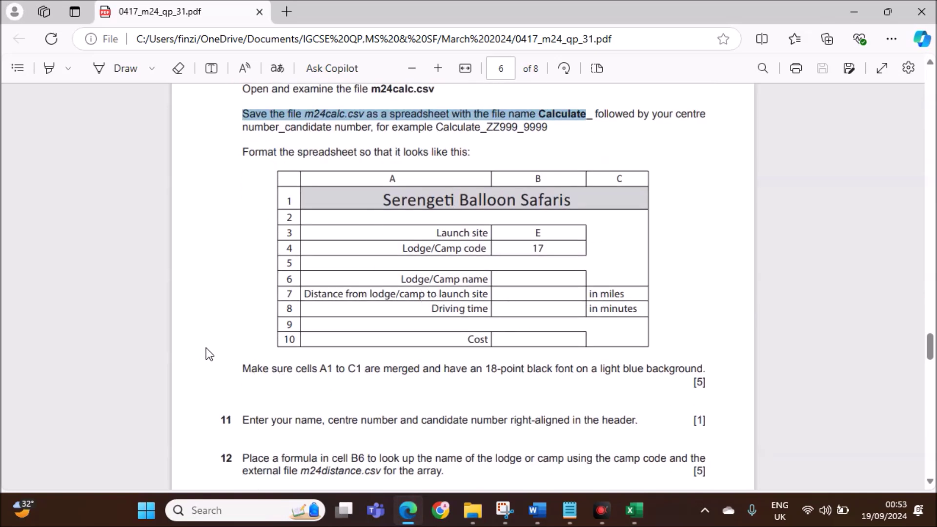
left_click_drag(243, 368, 696, 376)
mouse_move(634, 510)
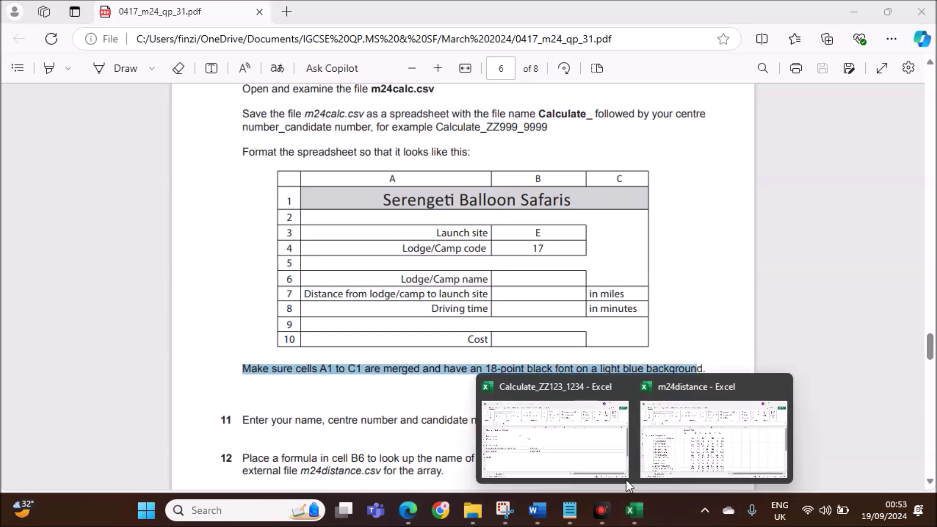
left_click(530, 411)
- Merge and centre A1:C1 with a light blue fill and 18-point font
left_click_drag(178, 192, 353, 190)
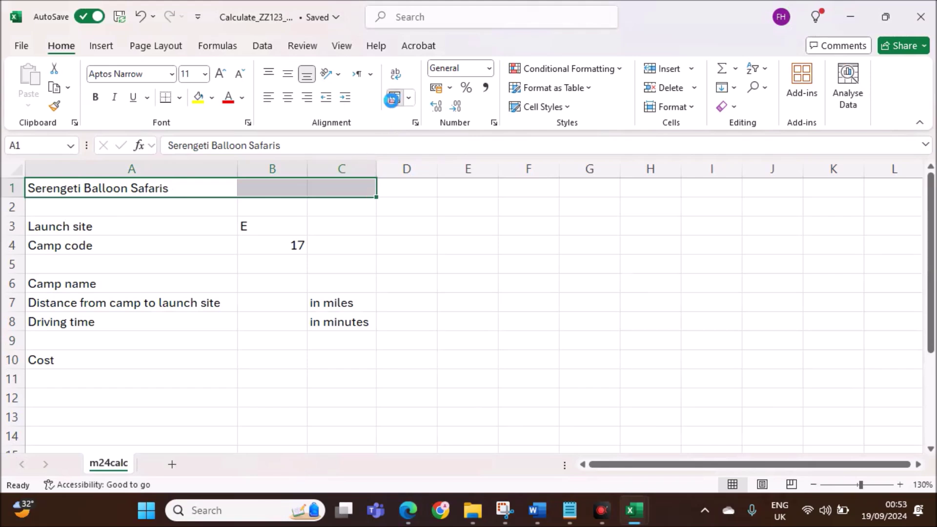
left_click(393, 100)
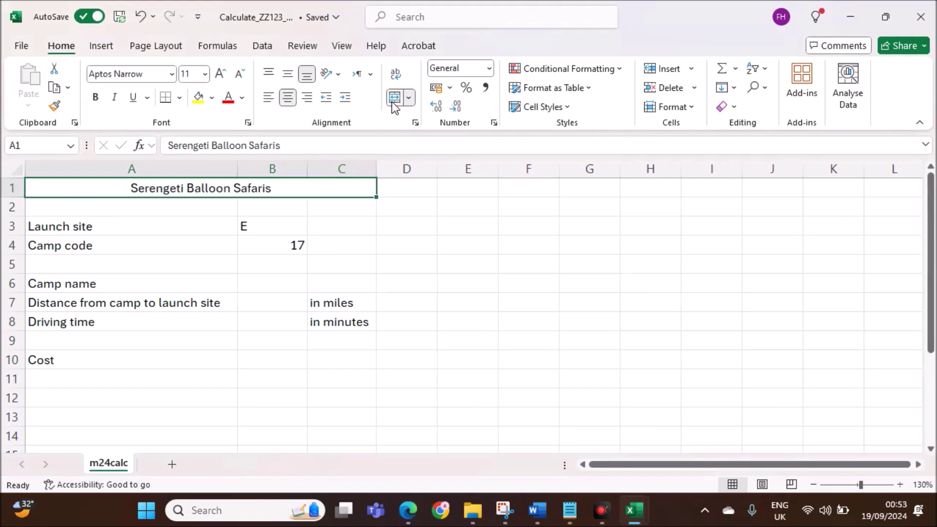
left_click(211, 97)
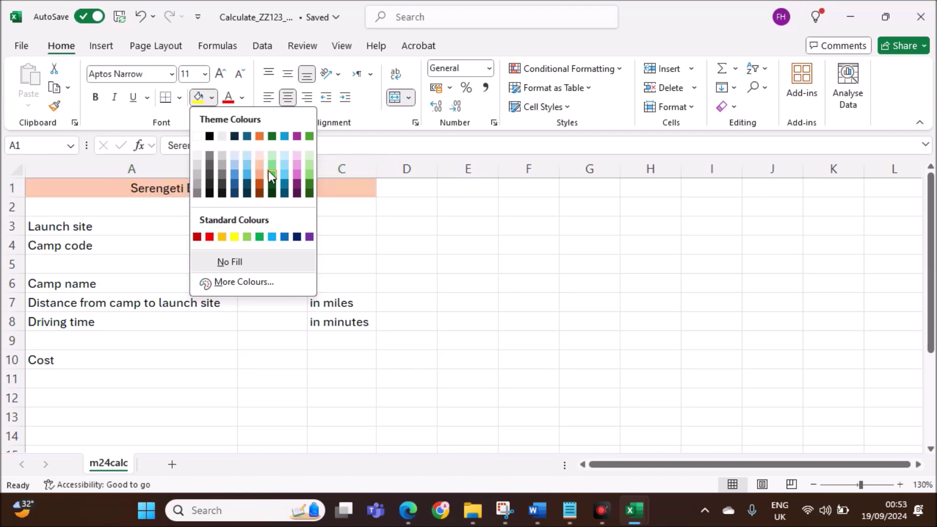
left_click(288, 177)
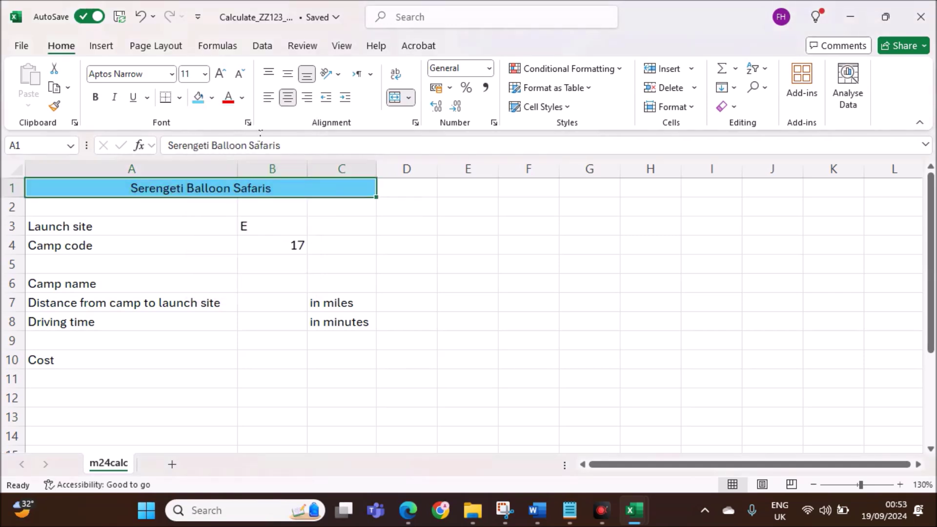
left_click(205, 74)
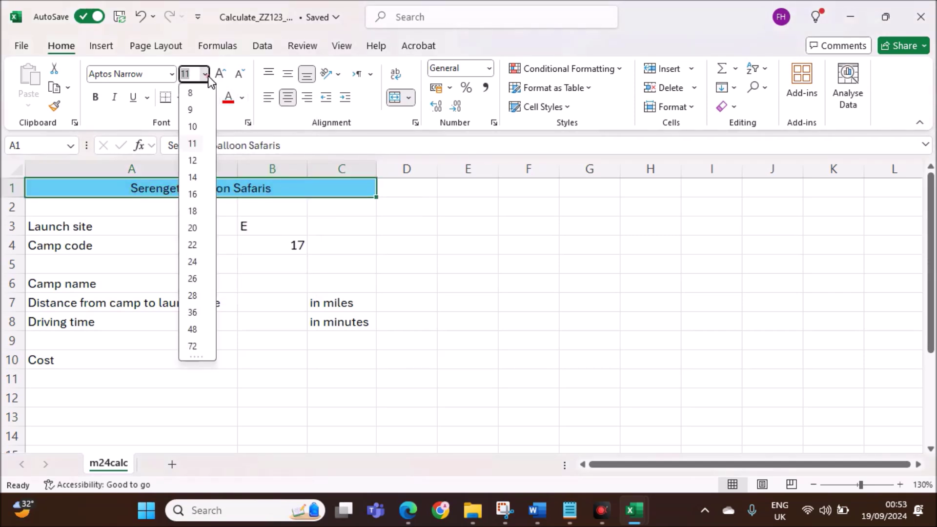
left_click(193, 210)
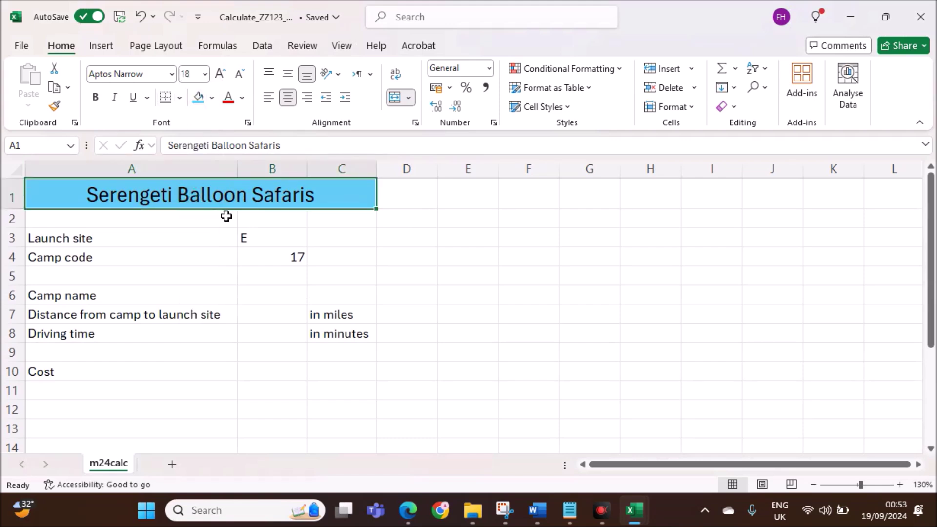
mouse_move(537, 516)
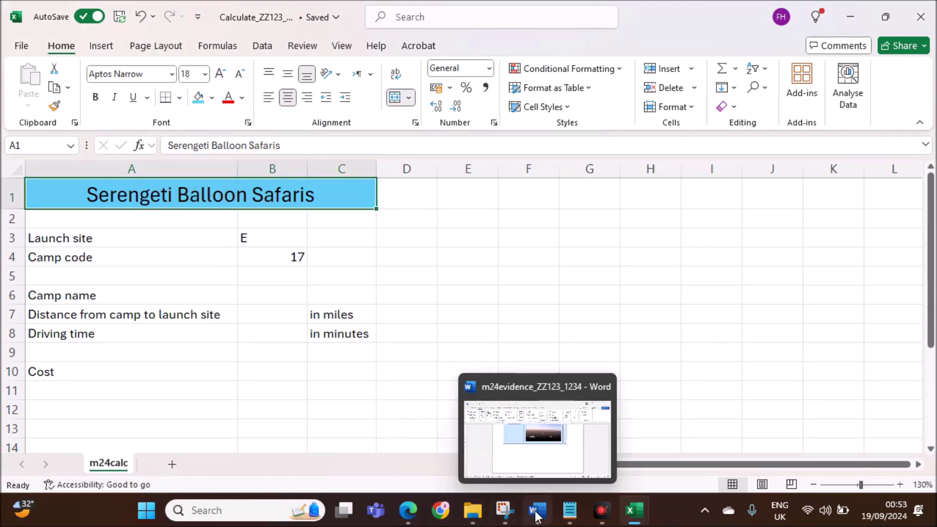
- Review the target layout in the exam paper, then return to the Calculate workbook
left_click(410, 510)
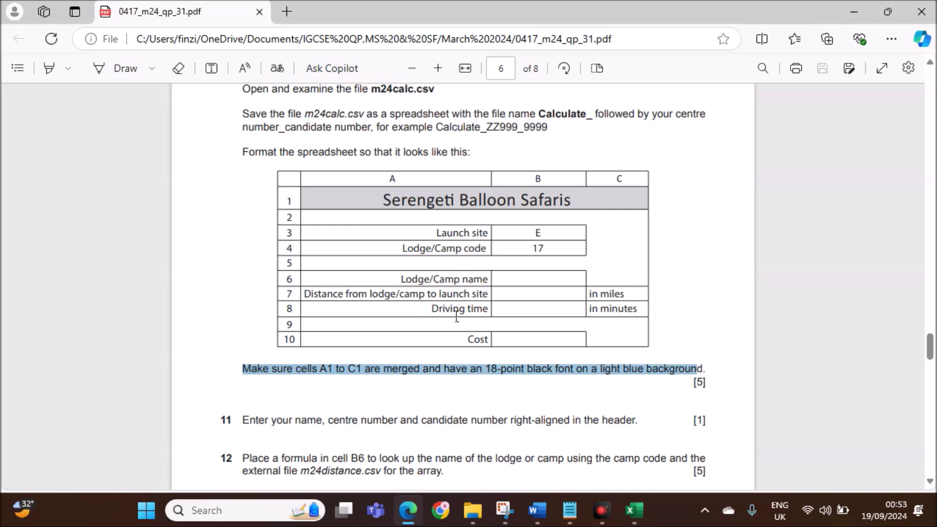
left_click(632, 511)
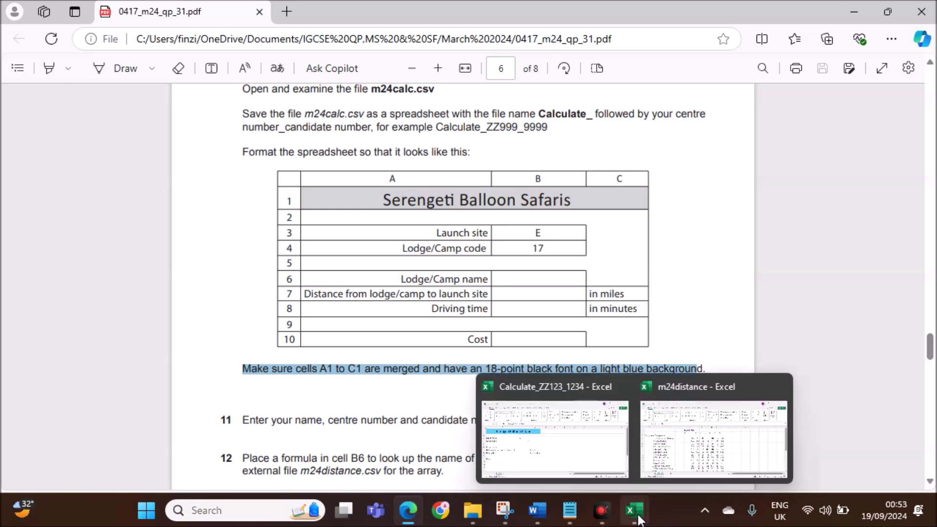
left_click(594, 457)
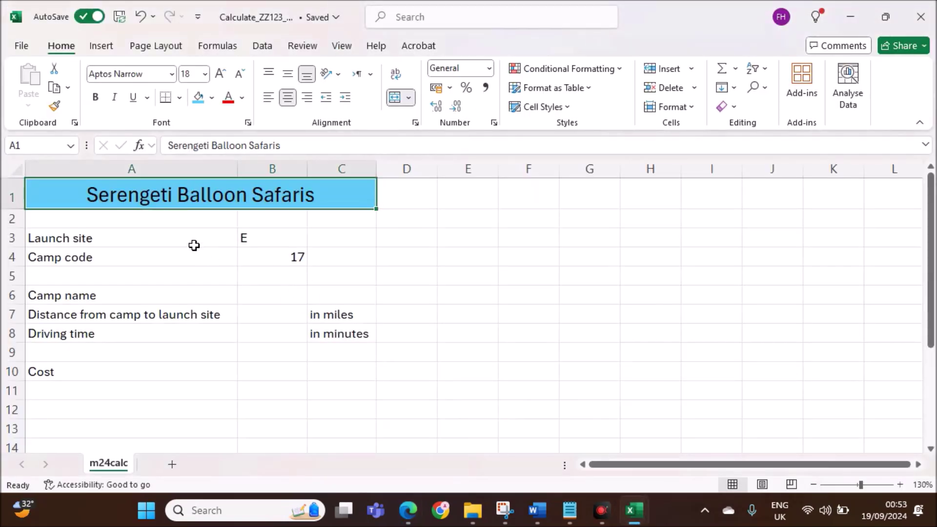
- Right-align the labels in A3:A10 and compare with the exam layout
left_click_drag(192, 239, 189, 371)
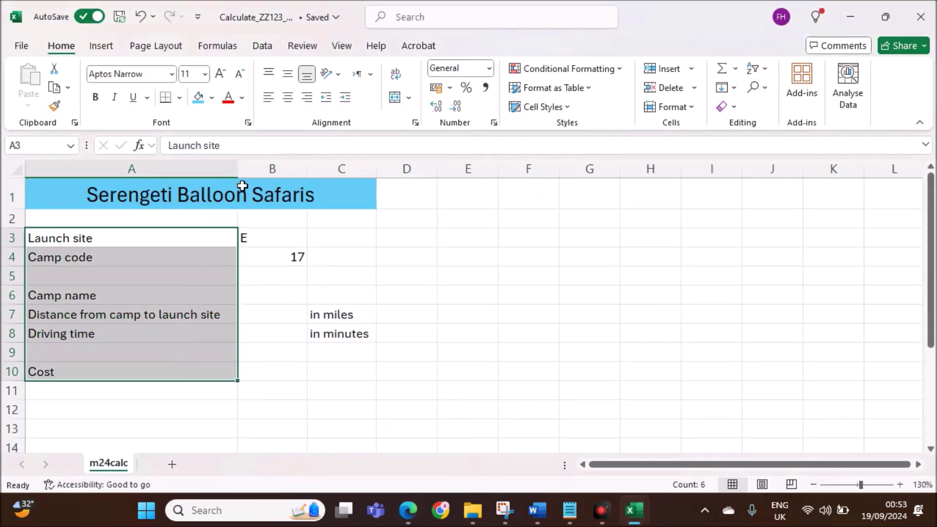
left_click(306, 98)
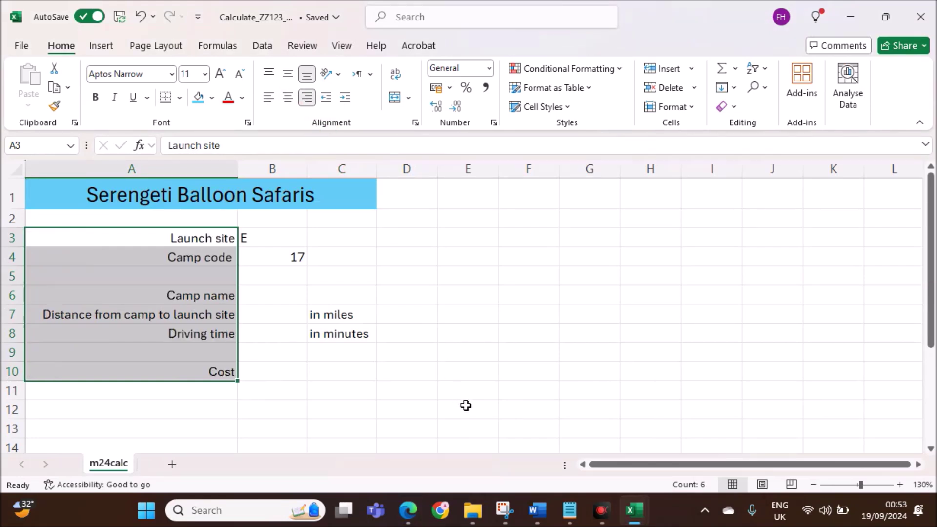
left_click(407, 510)
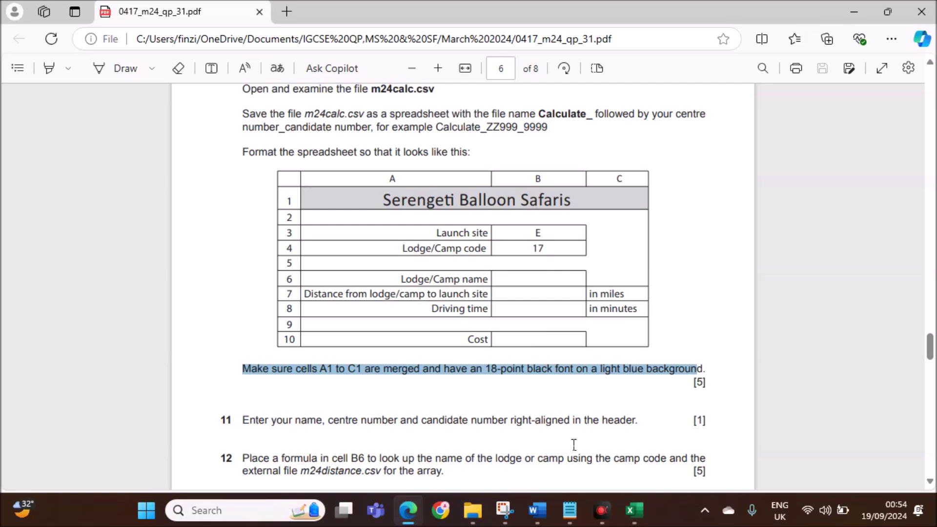
mouse_move(633, 510)
left_click(578, 464)
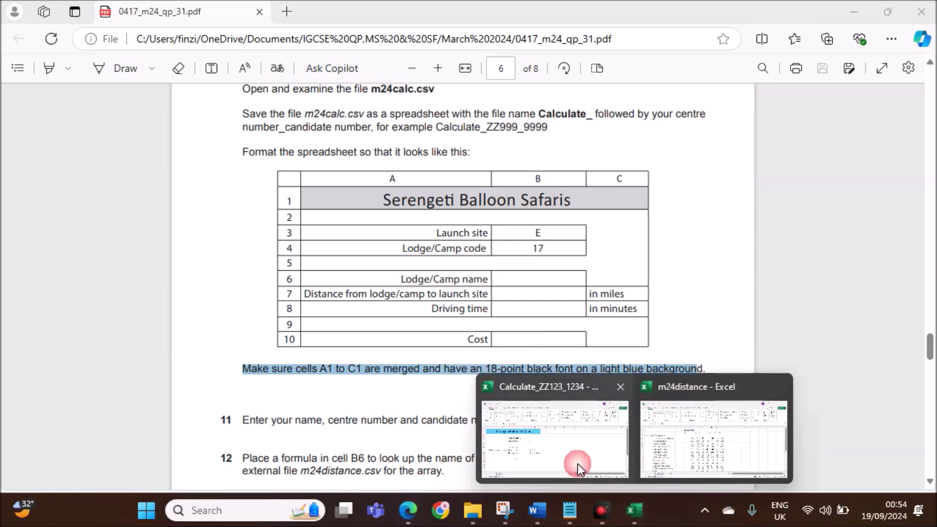
- Centre the contents of cells B3:B10
left_click_drag(278, 236, 270, 374)
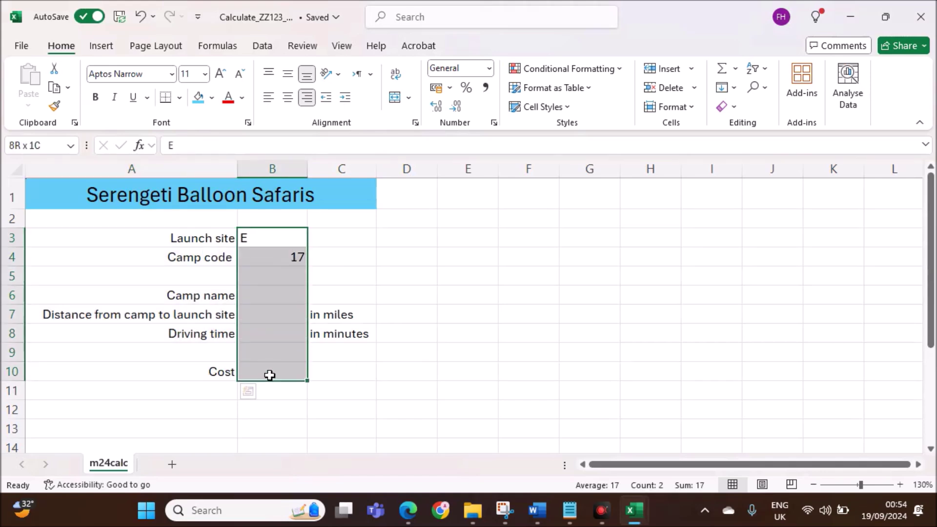
left_click(287, 98)
left_click(381, 329)
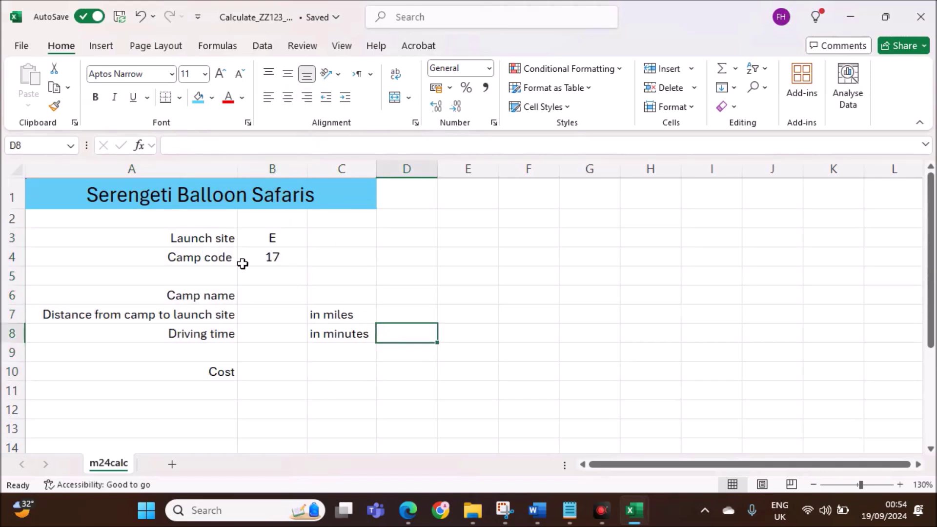
left_click_drag(132, 239, 257, 257)
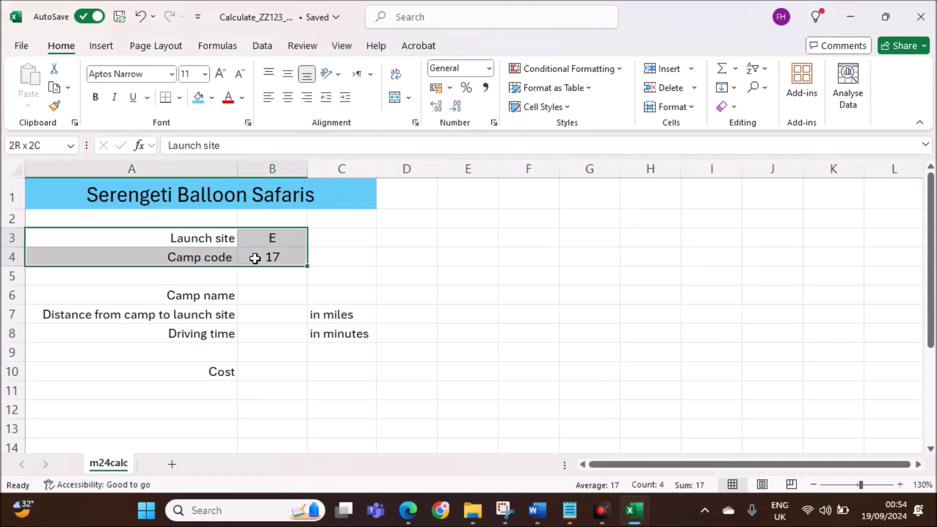
- Apply All Borders to A3:B4 and check it against the exam paper
left_click(181, 98)
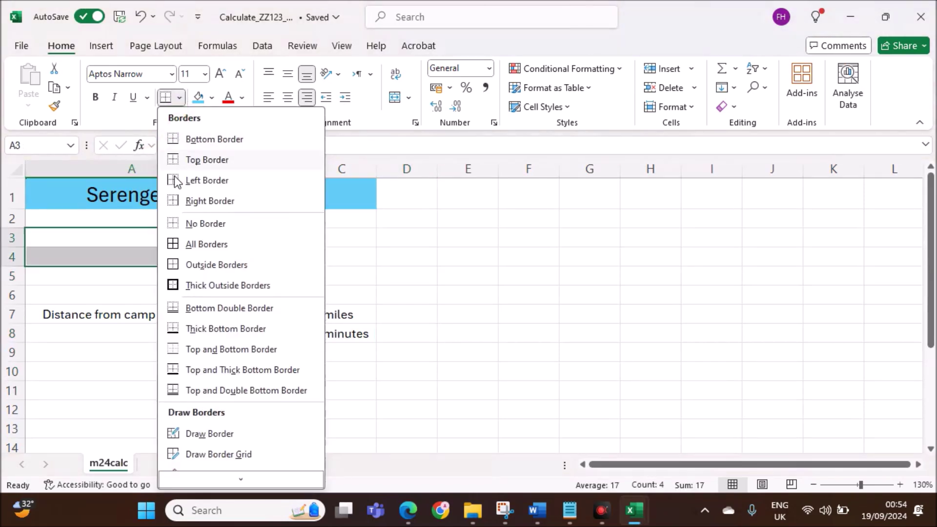
left_click(191, 246)
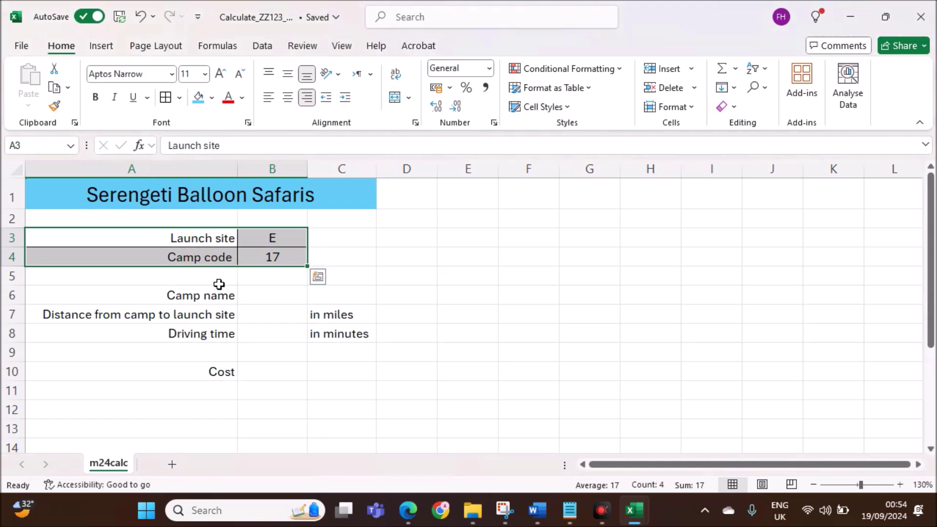
left_click(264, 356)
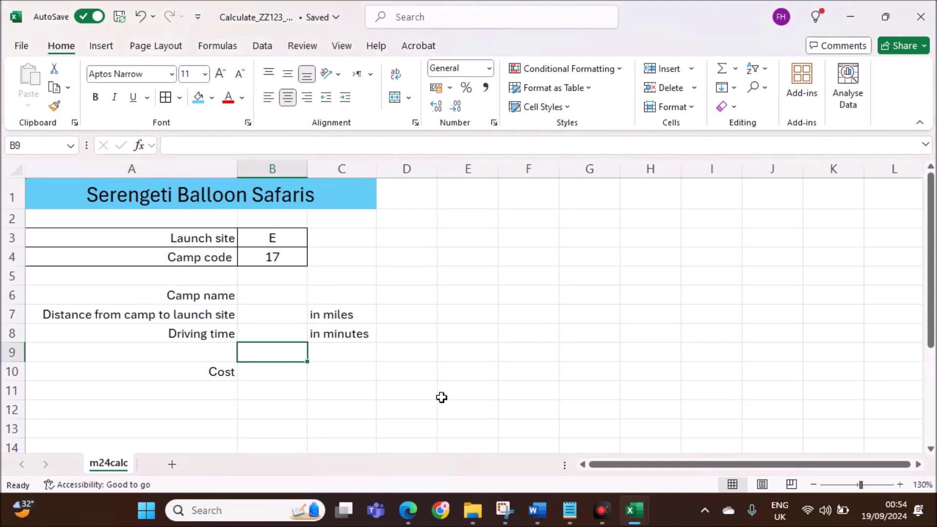
left_click(411, 509)
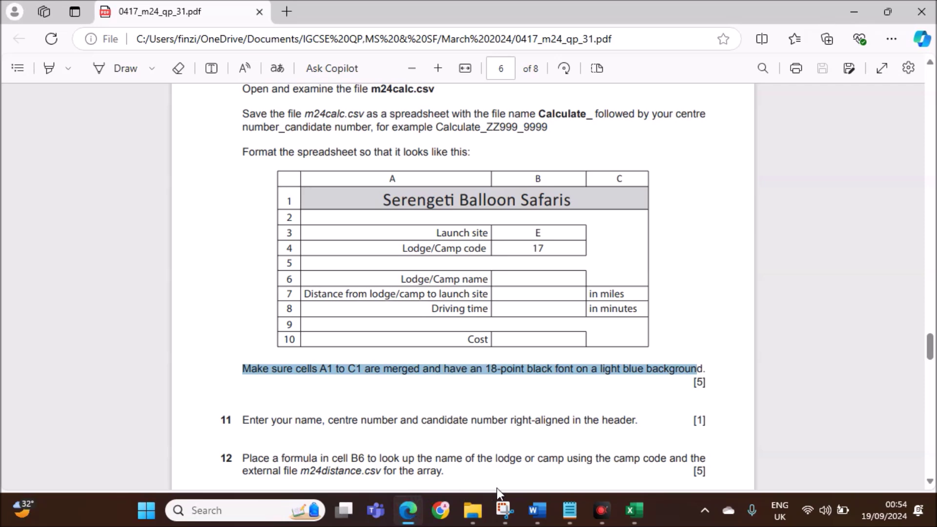
mouse_move(633, 510)
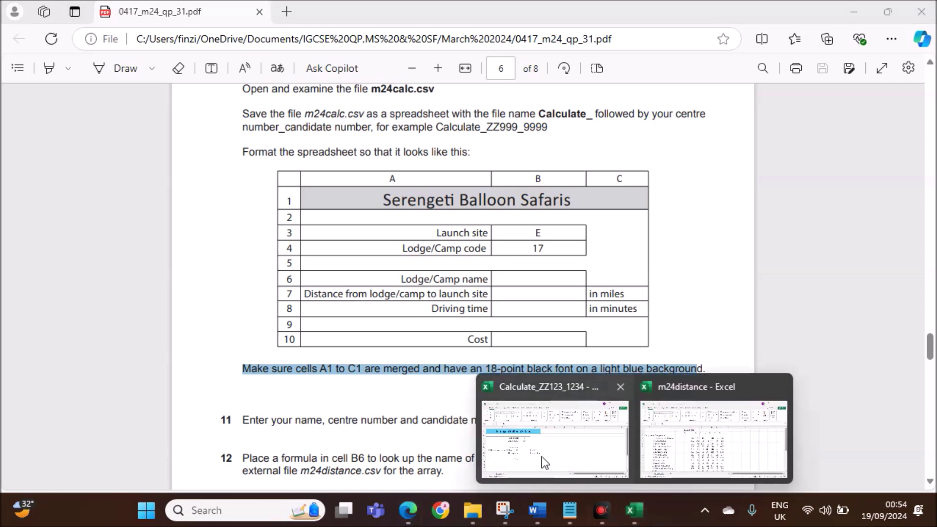
left_click(542, 455)
- Apply All Borders to A6:B8 together with C7:C8
left_click_drag(187, 295, 264, 326)
key("ctrl+v")
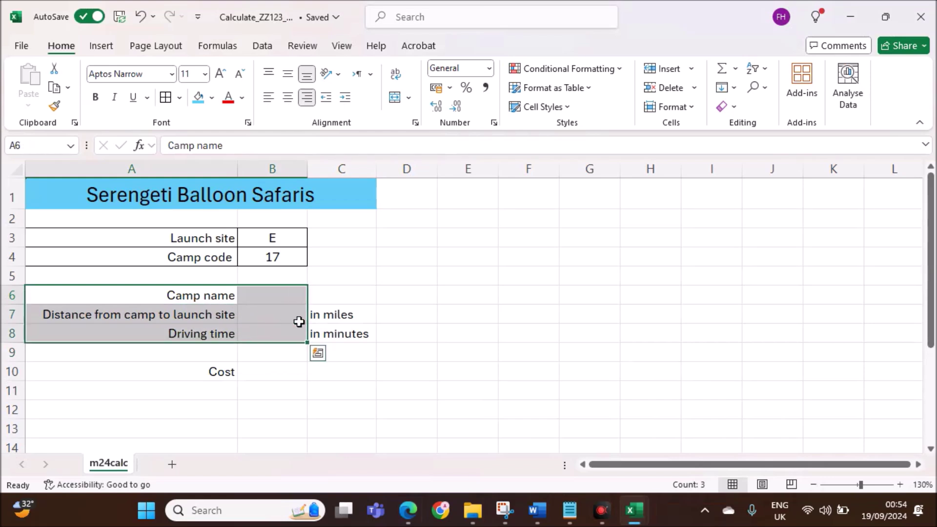
left_click_drag(334, 313, 336, 333)
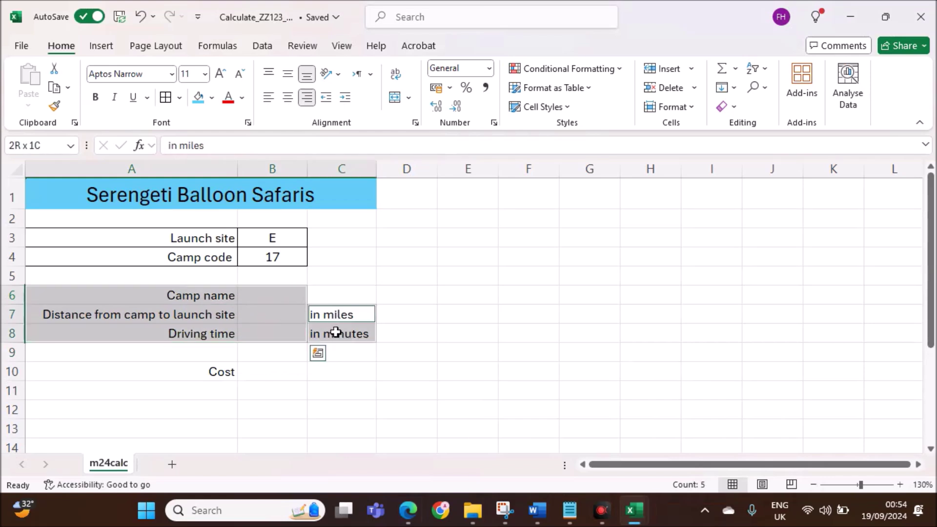
left_click(165, 99)
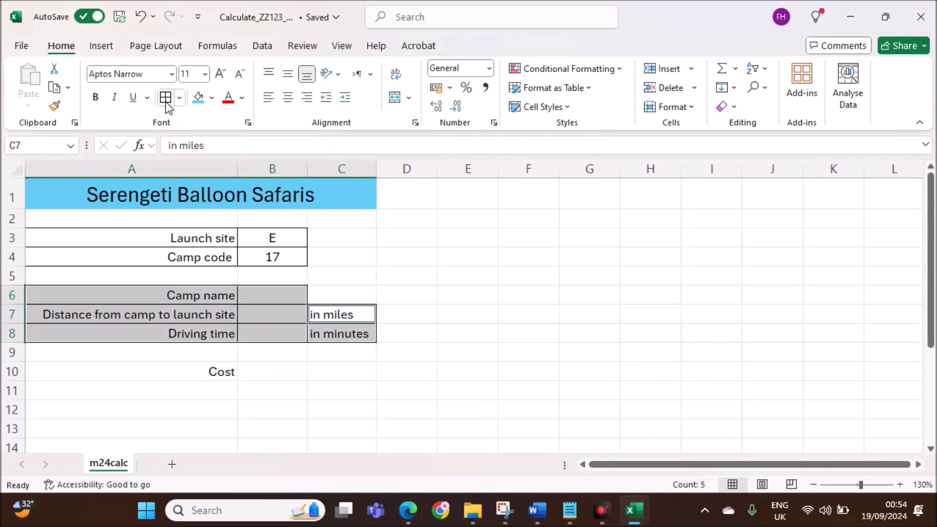
left_click(486, 452)
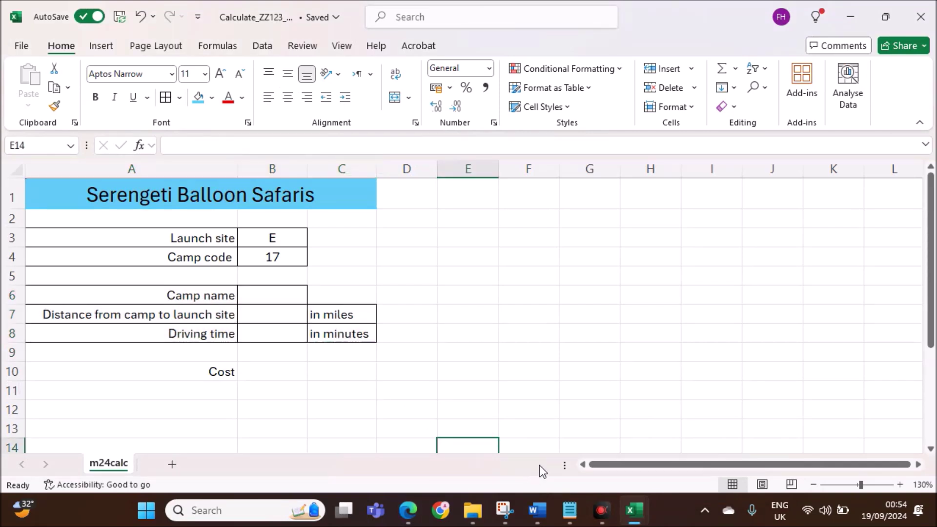
mouse_move(542, 496)
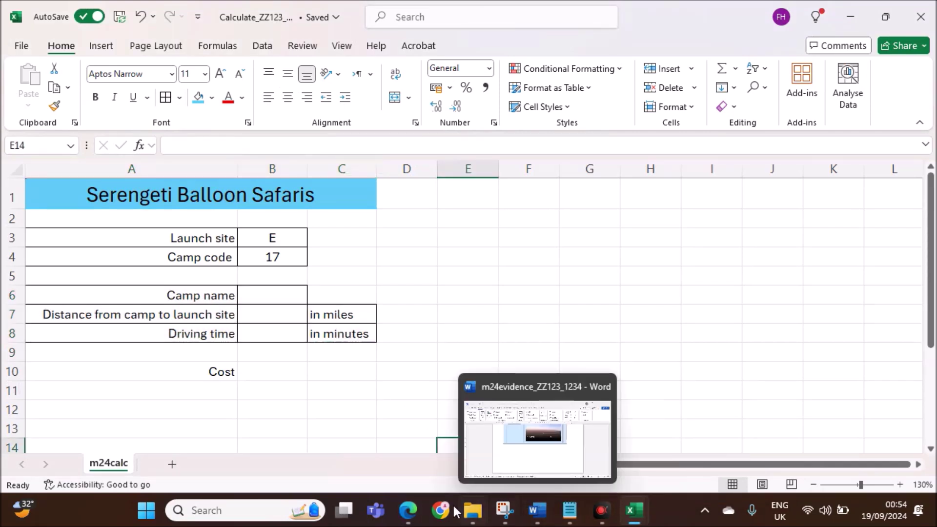
- Apply All Borders to the Cost row cells A10:B10
left_click(409, 509)
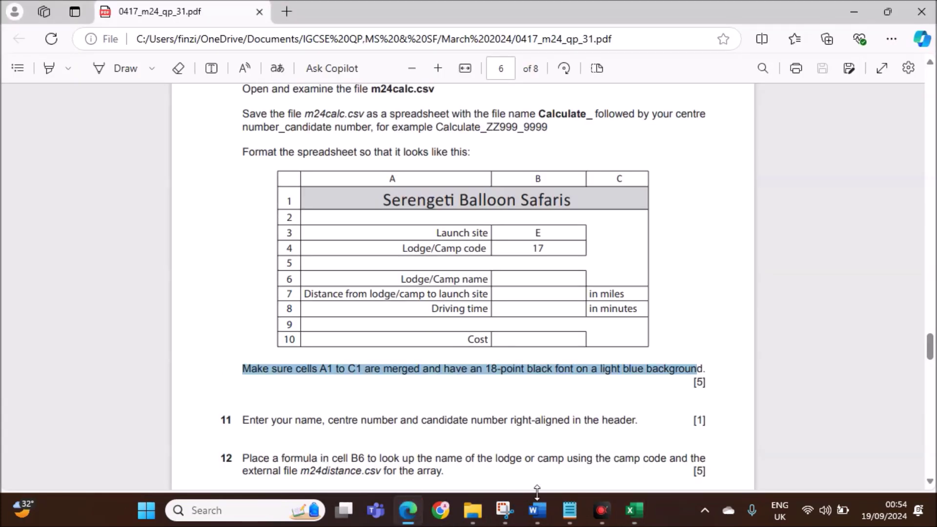
mouse_move(632, 512)
left_click(502, 441)
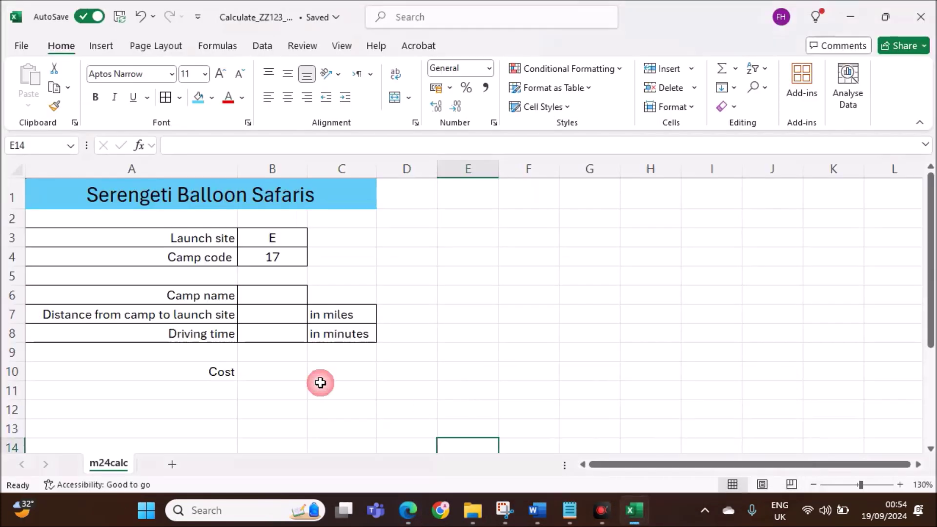
left_click_drag(203, 368, 253, 372)
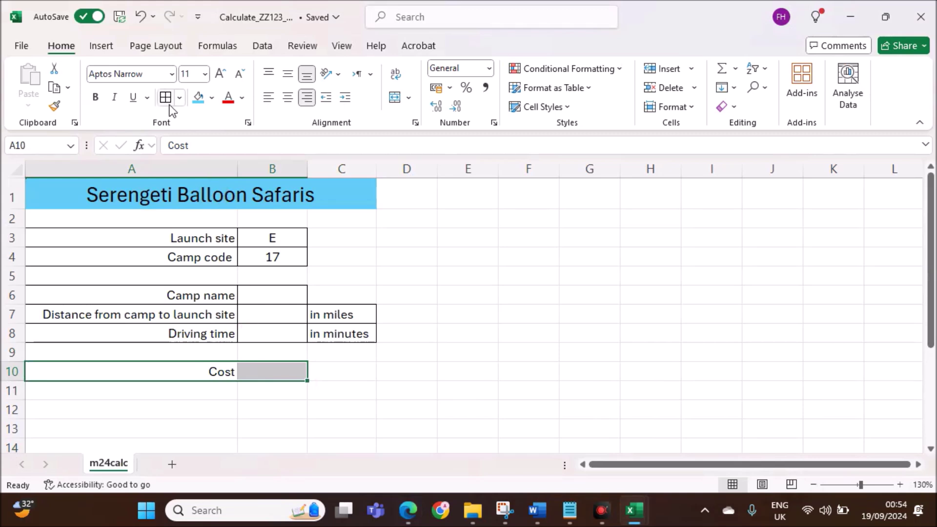
left_click(461, 295)
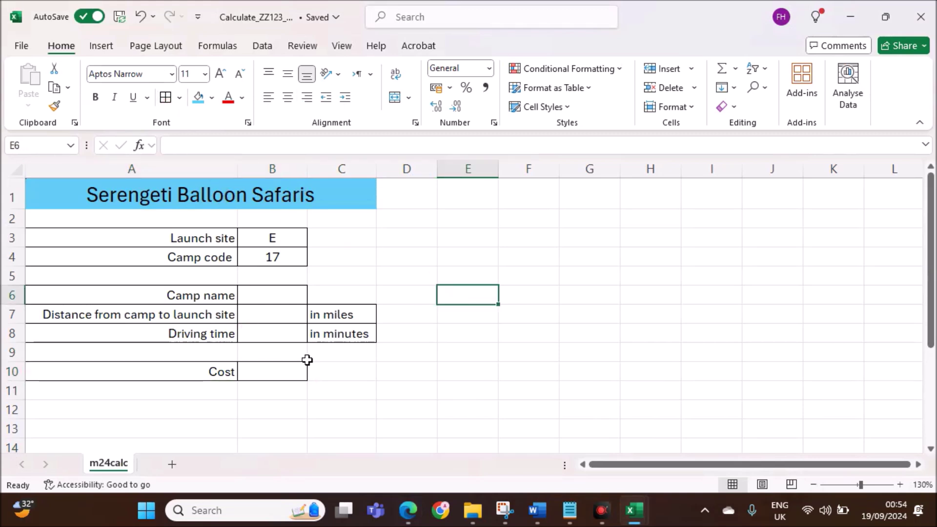
- Highlight question 11 about the page header in the exam paper
left_click(405, 513)
scroll(437, 438, "down", 3)
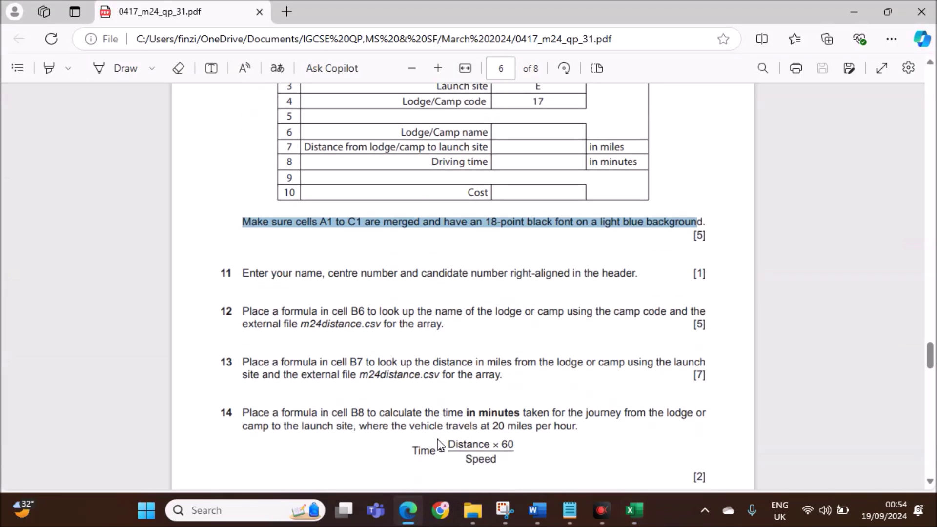
left_click_drag(256, 274, 620, 274)
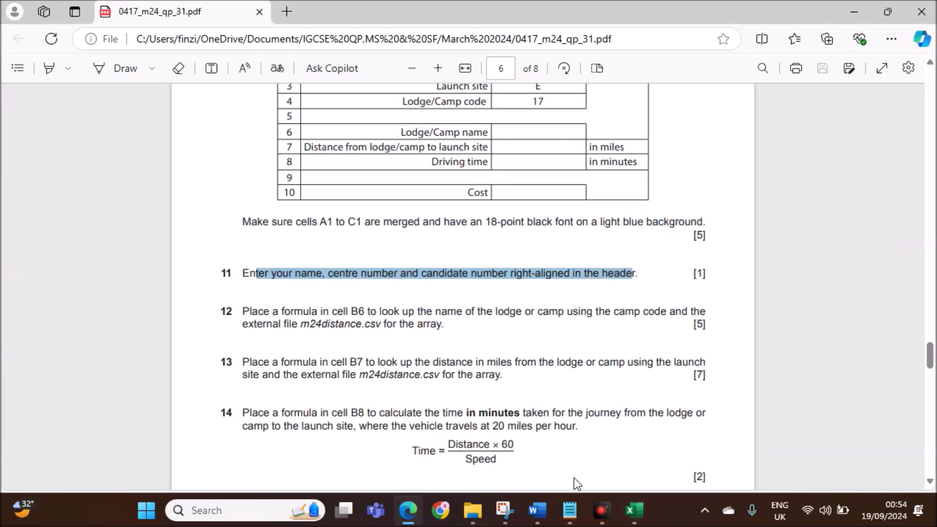
left_click(546, 410)
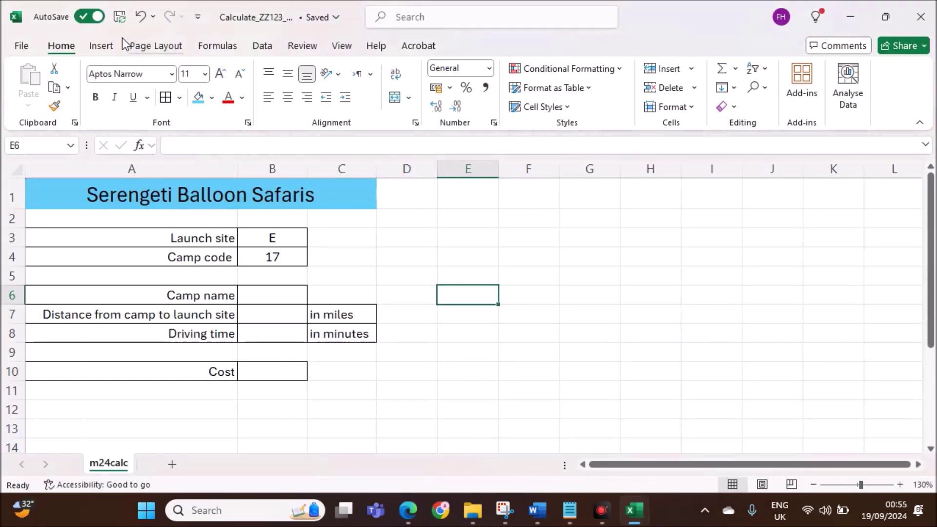
- Enter the candidate's name, centre number and candidate number in the right header section
left_click(103, 47)
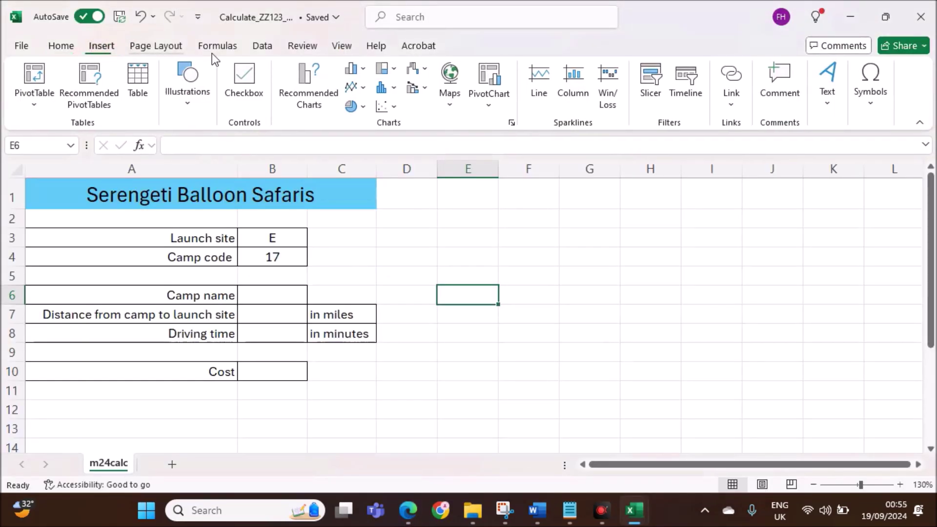
left_click(826, 104)
left_click(800, 156)
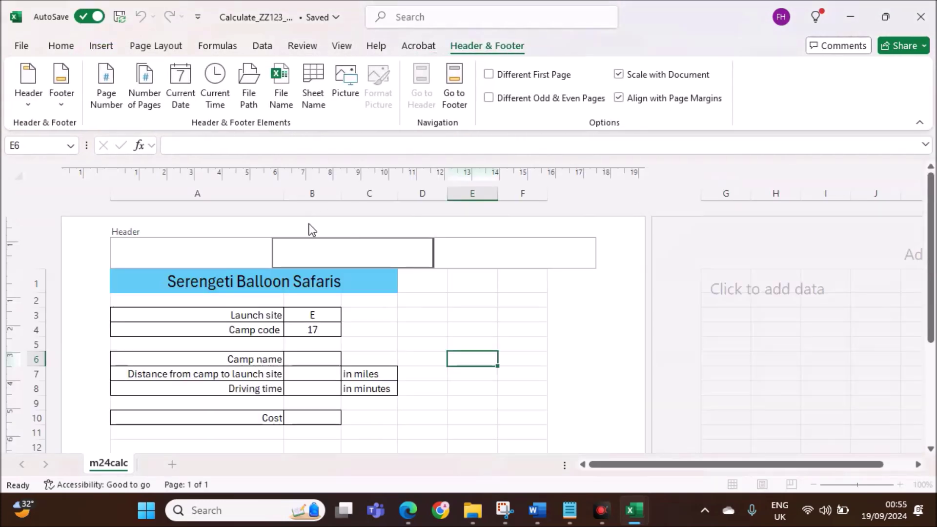
left_click(488, 254)
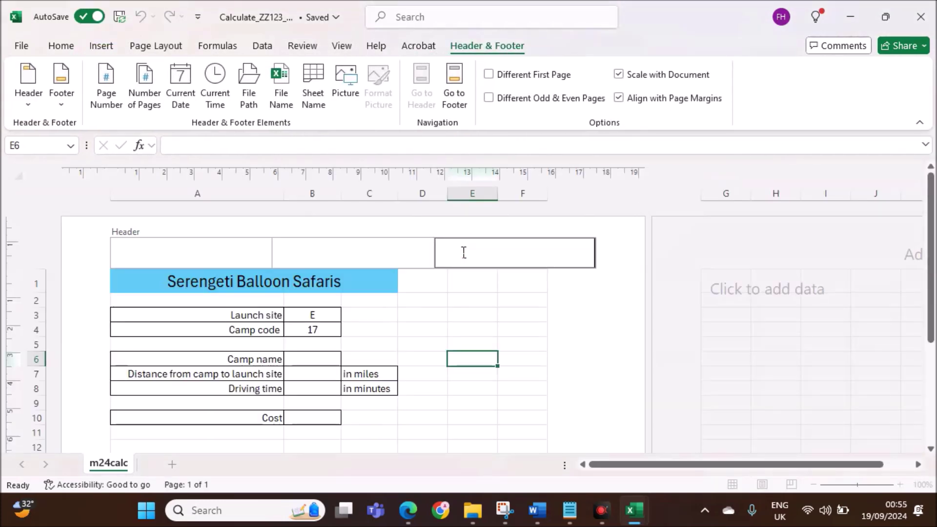
type("Name")
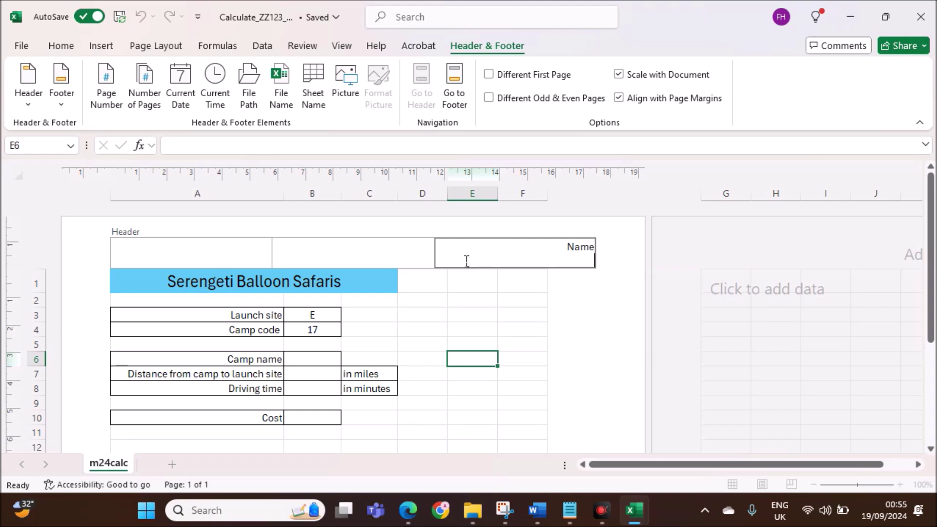
type(",ZZ123,1234")
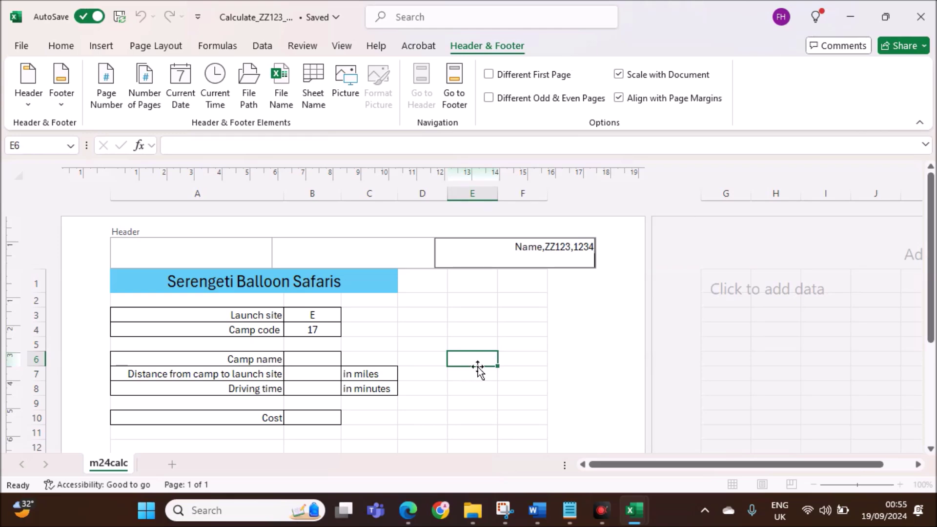
left_click(458, 389)
left_click(408, 510)
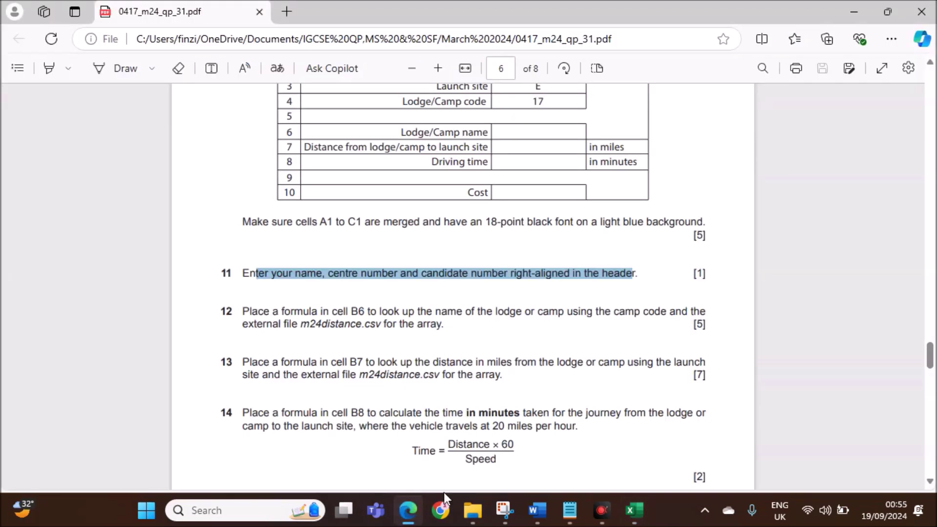
- Return to the Calculate workbook and switch it to Normal view
mouse_move(633, 508)
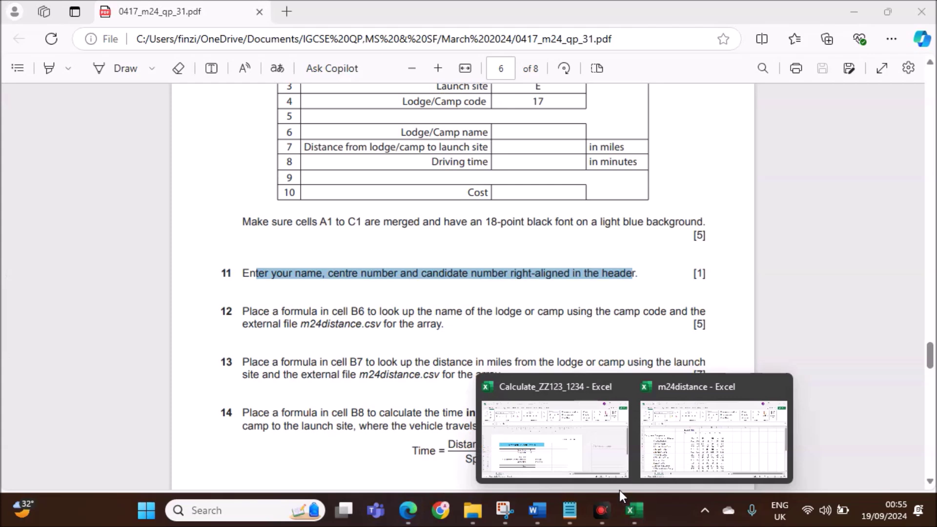
left_click(599, 464)
left_click(342, 45)
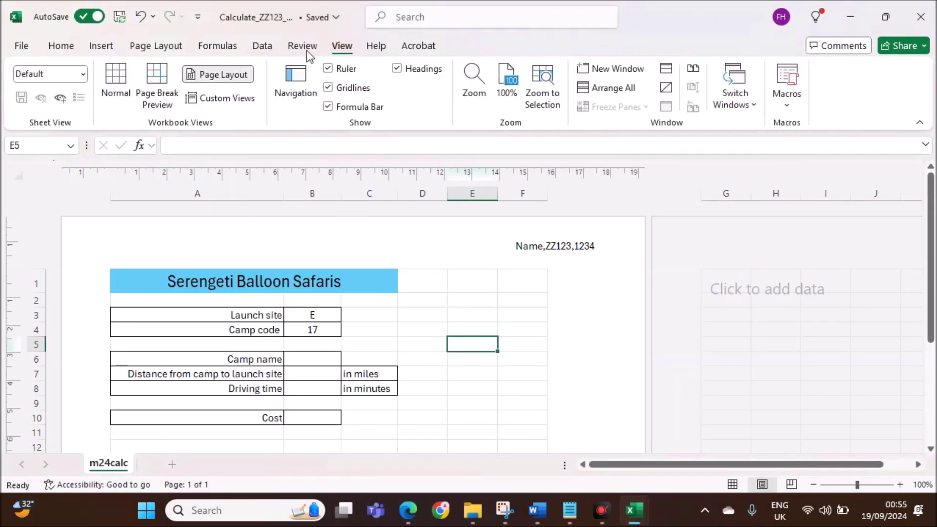
left_click(109, 89)
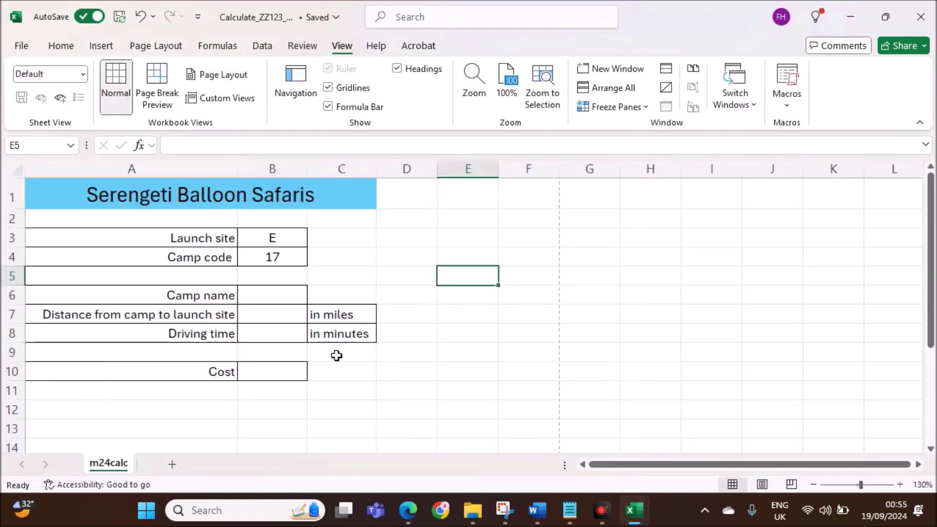
- Read question 12's B6 camp-name task in the exam PDF, then come back to the calculator
left_click(410, 512)
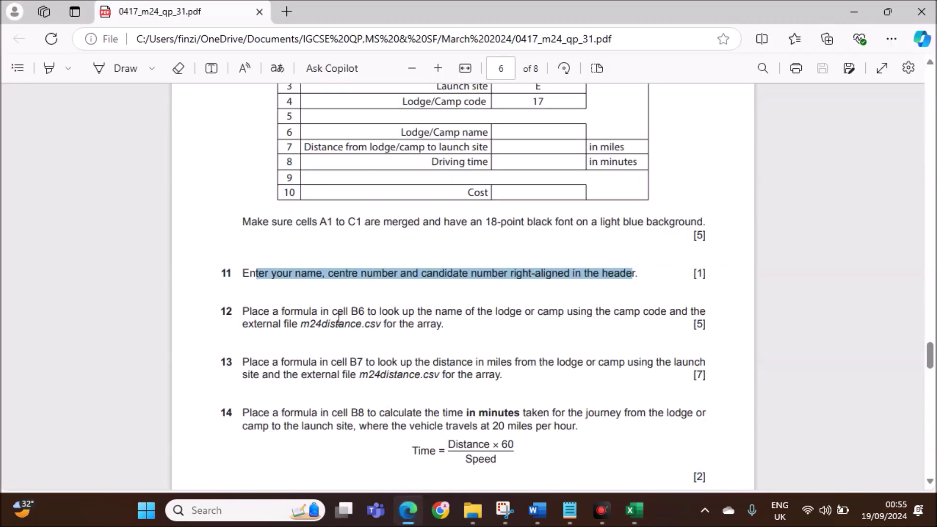
left_click_drag(346, 311, 662, 306)
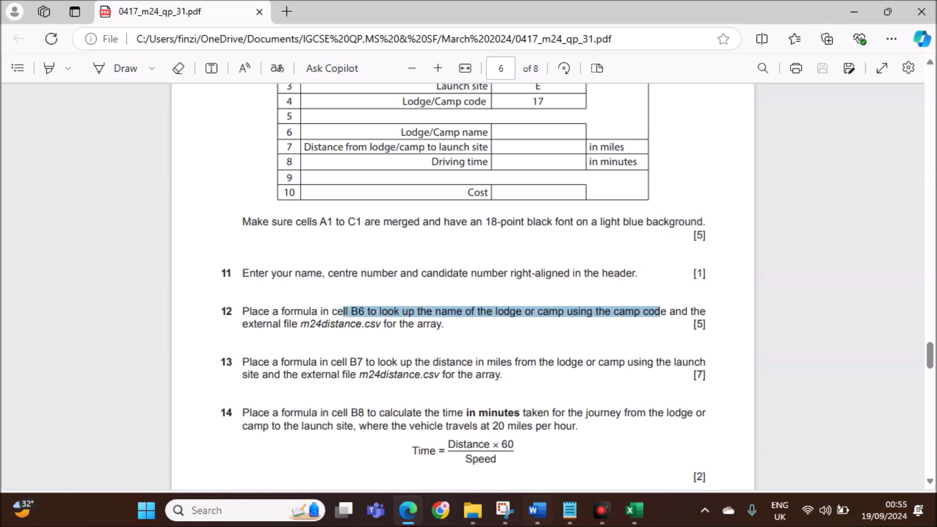
left_click(646, 516)
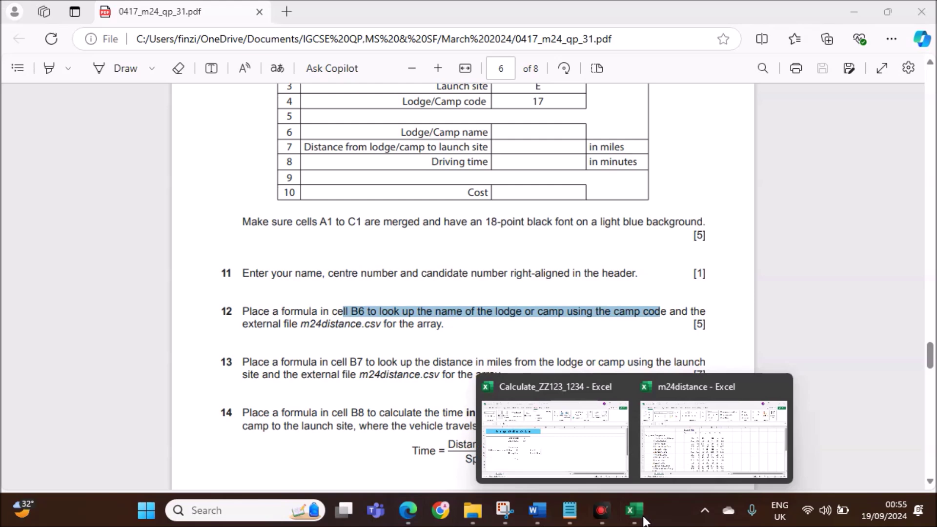
left_click(596, 470)
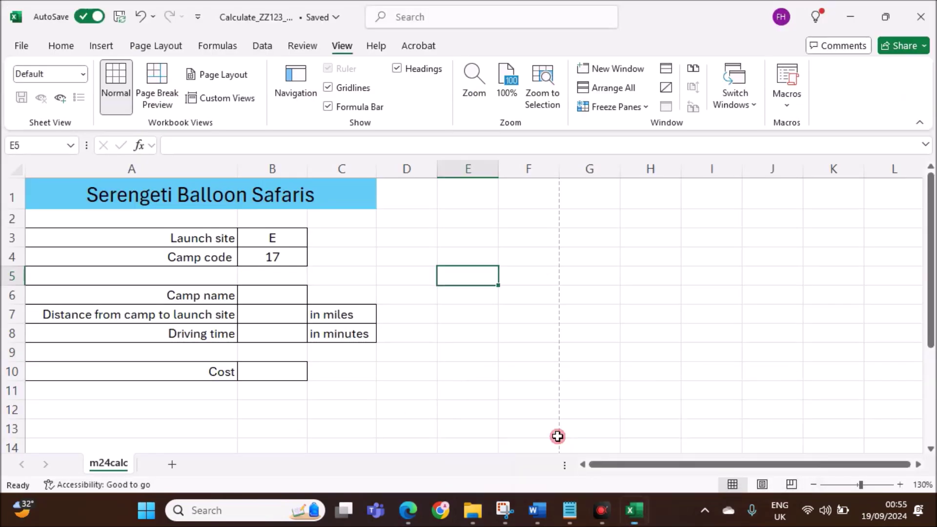
- Select B6, then inspect the camp codes and names in the m24distance workbook
left_click(272, 296)
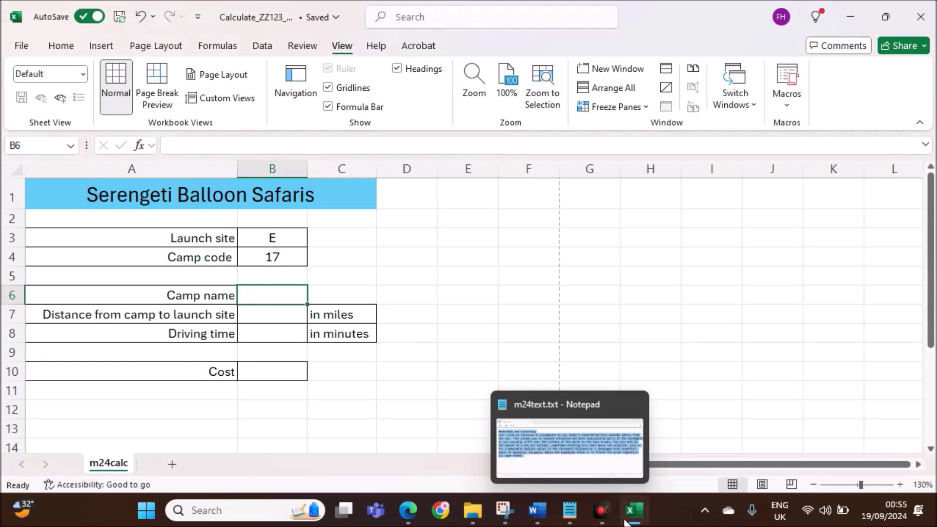
mouse_move(634, 510)
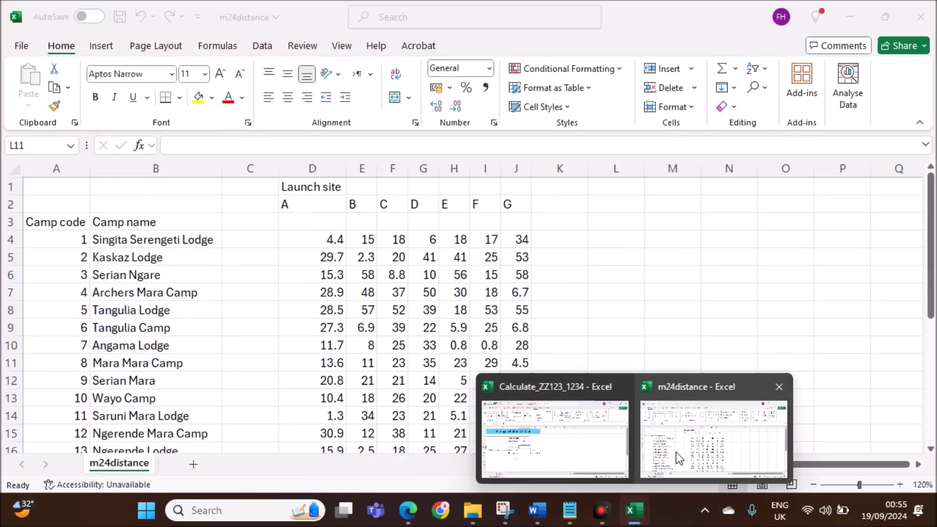
left_click(719, 426)
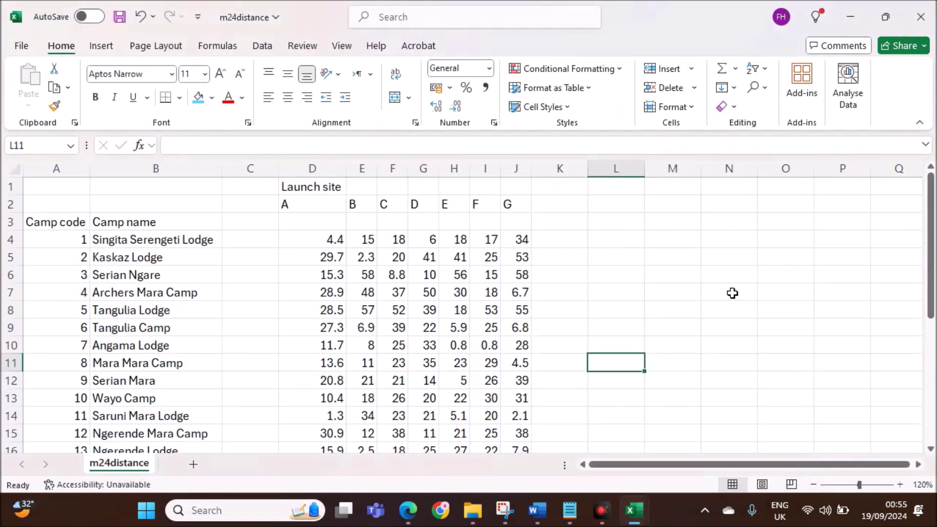
left_click_drag(55, 239, 141, 411)
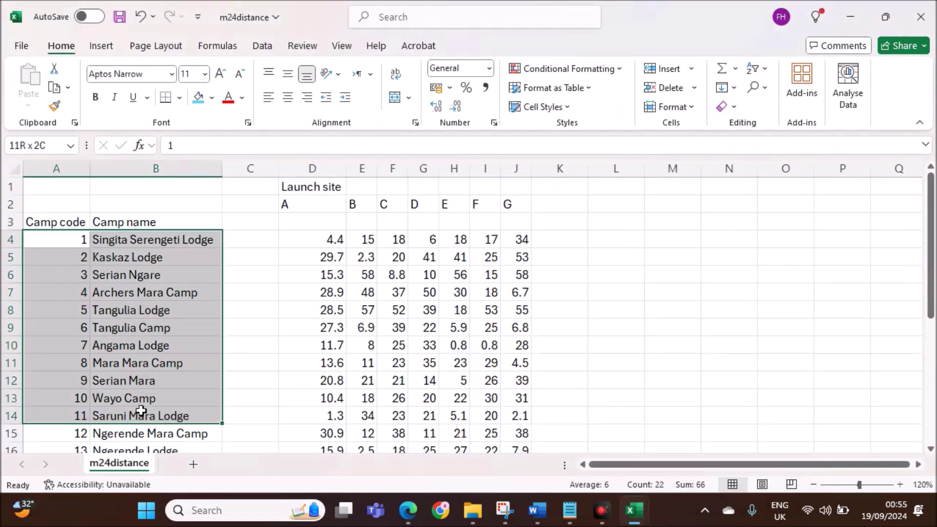
left_click(215, 383)
- Start =VLOOKUP in B6 with the camp code in B4 as the lookup value
mouse_move(639, 507)
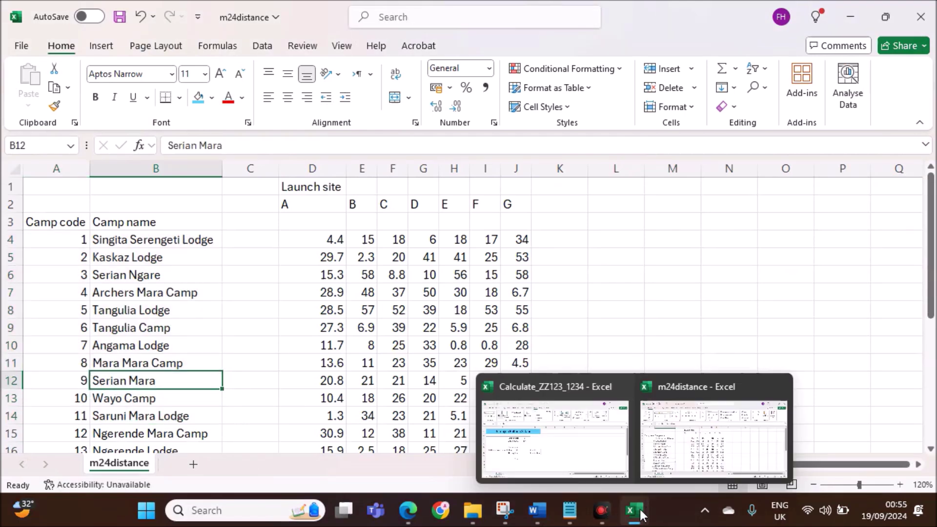
left_click(578, 454)
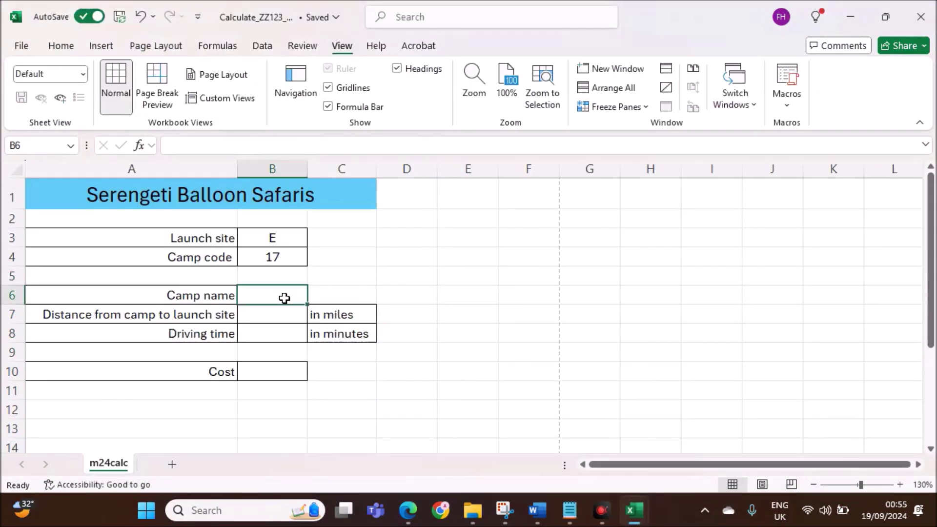
type("=vl")
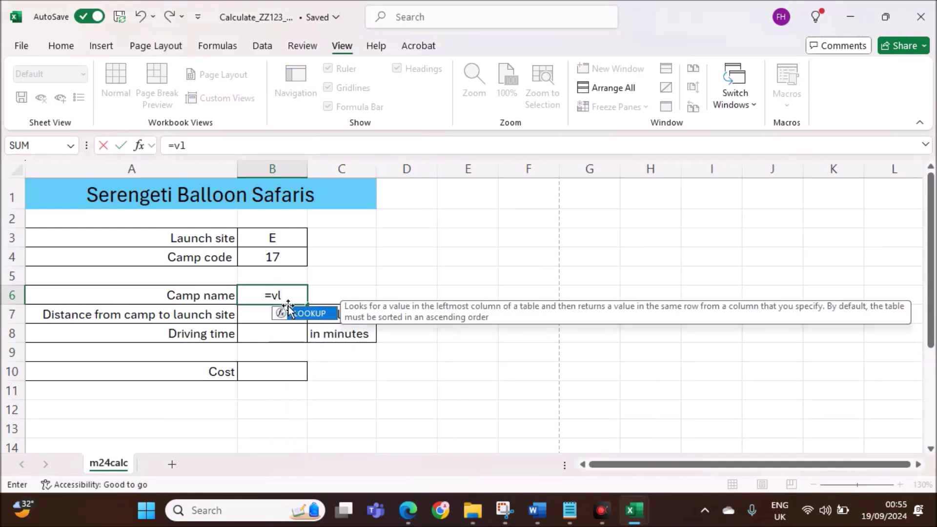
type("ookup(")
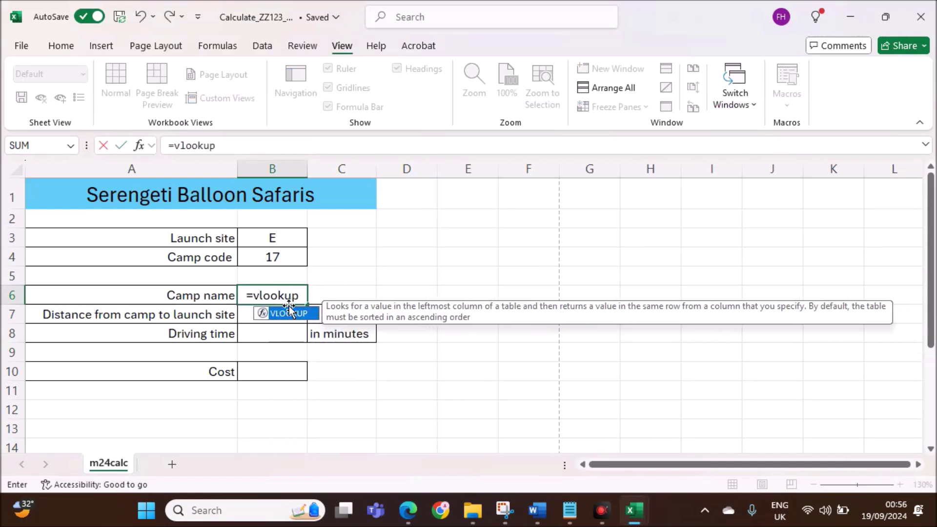
left_click(140, 145)
left_click_drag(584, 122, 535, 198)
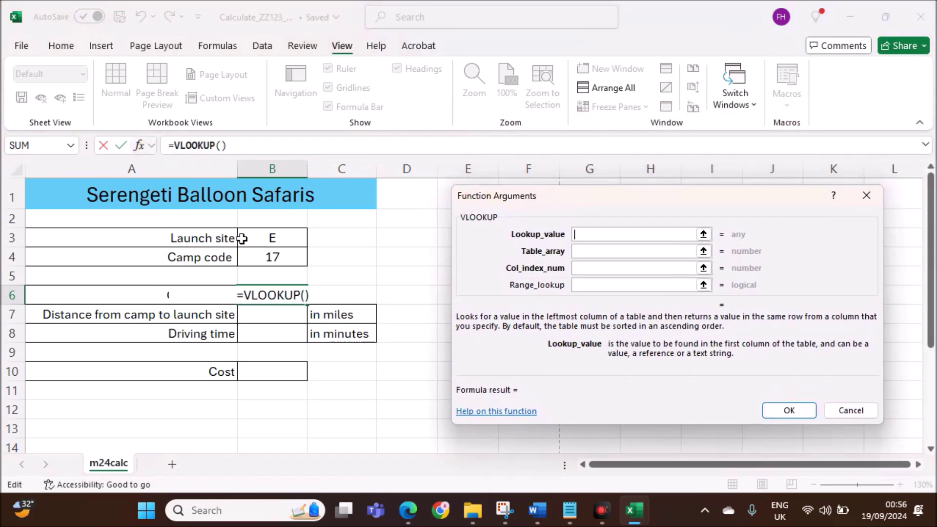
left_click(259, 259)
left_click(586, 251)
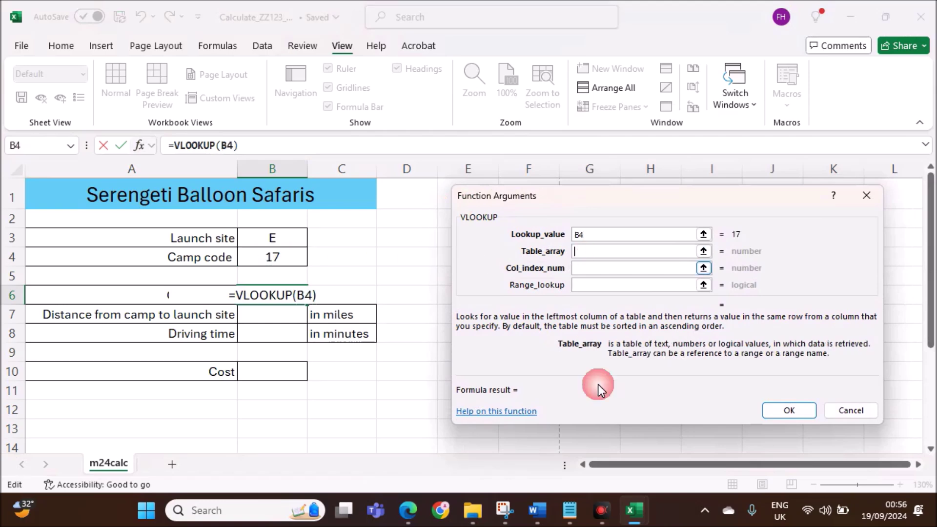
- Set the table array to m24distance!$A$4:$B$27, column index 2 and exact match 0
mouse_move(634, 498)
left_click(669, 465)
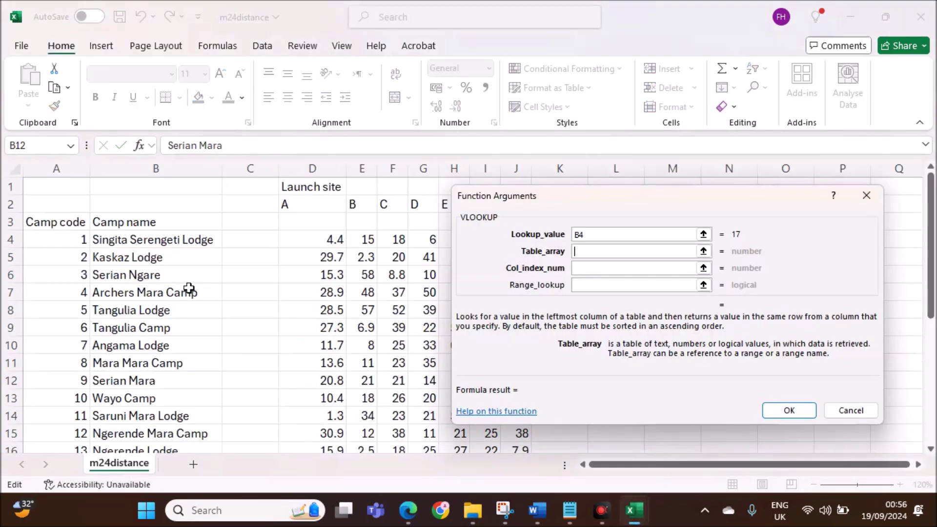
left_click_drag(83, 249, 148, 416)
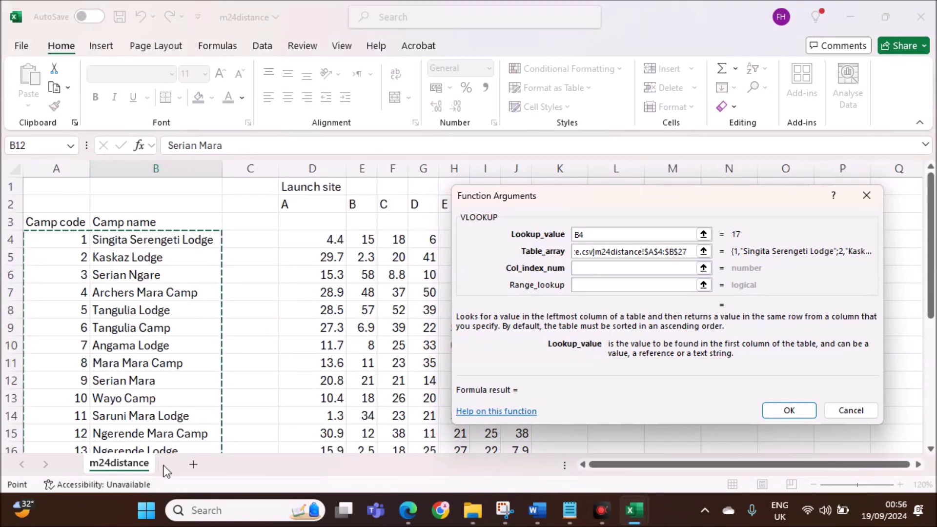
left_click(614, 269)
type("2")
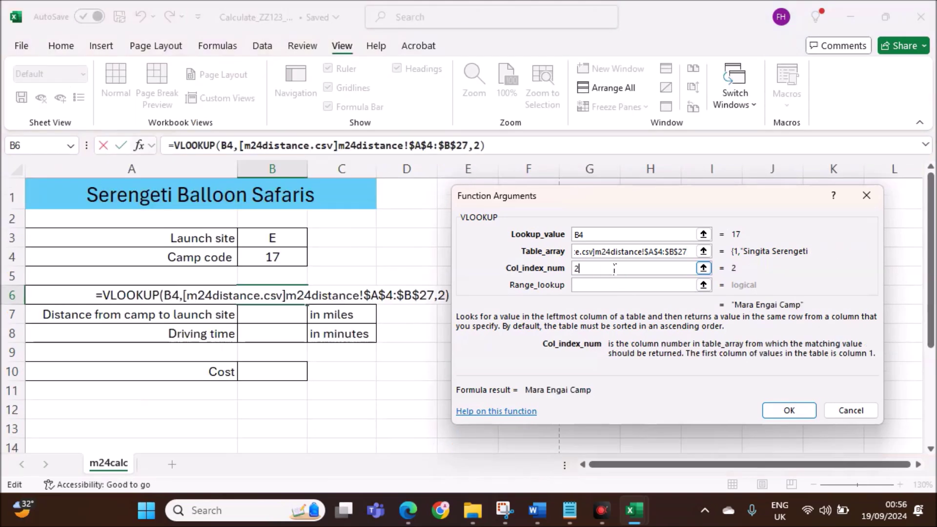
left_click(613, 281)
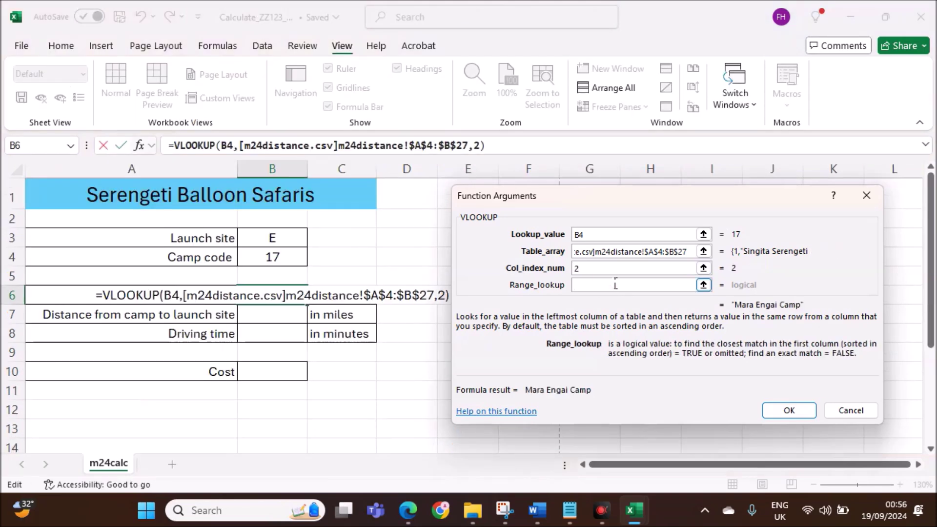
type("0")
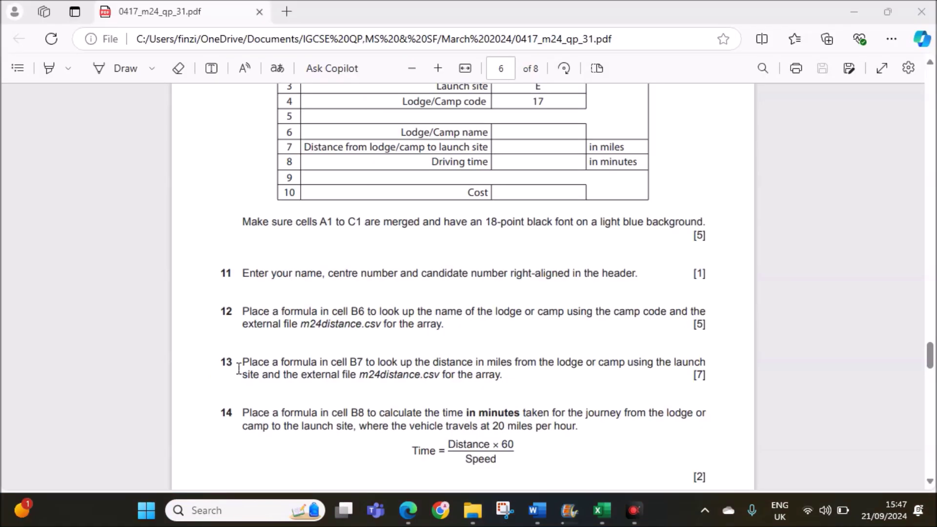
- Highlight question 13's B7 distance-in-miles lookup task in the exam paper
left_click_drag(241, 361, 504, 382)
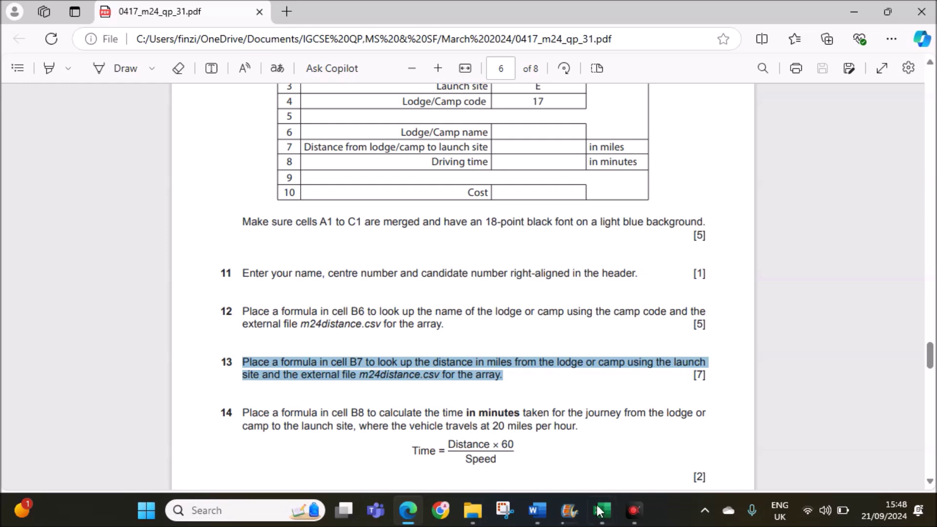
mouse_move(599, 510)
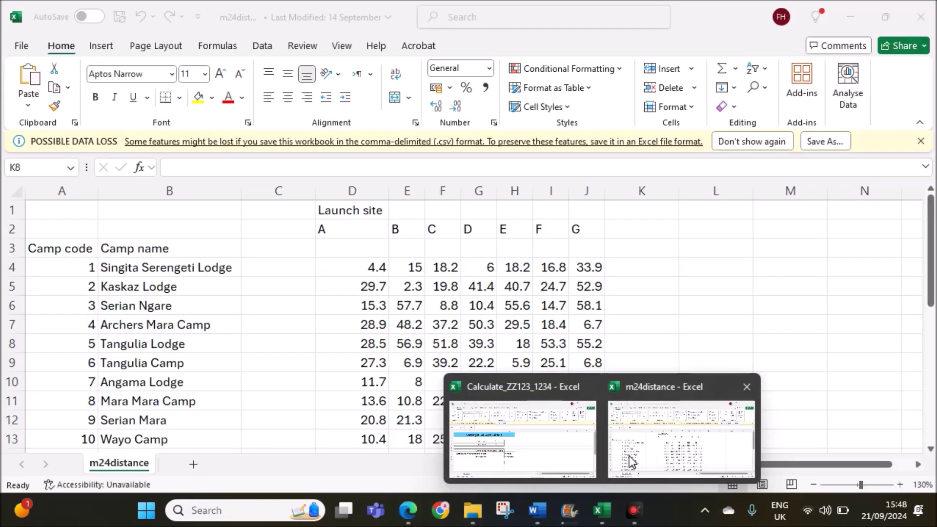
- Inspect the m24distance grid's launch-site headings and distances such as 15.3, 39.3 and 56.9
left_click(629, 461)
left_click(381, 303)
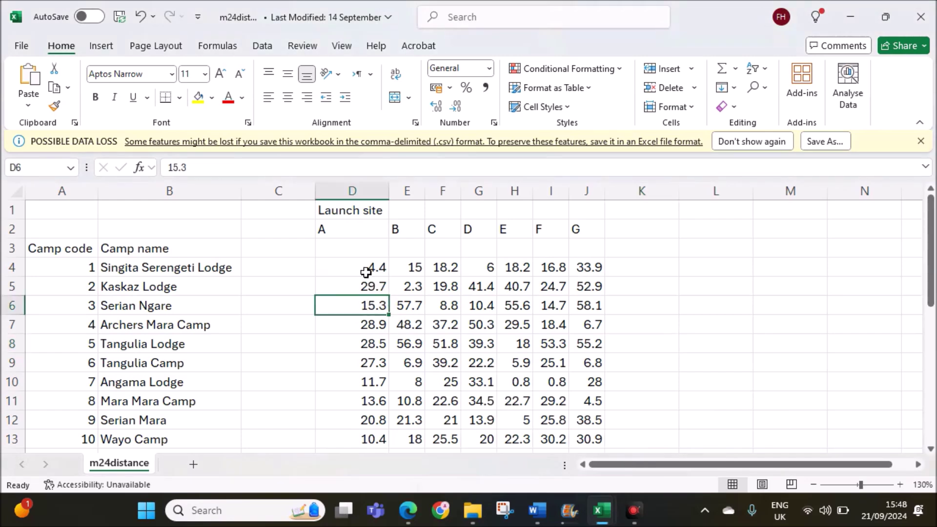
left_click_drag(351, 233, 578, 422)
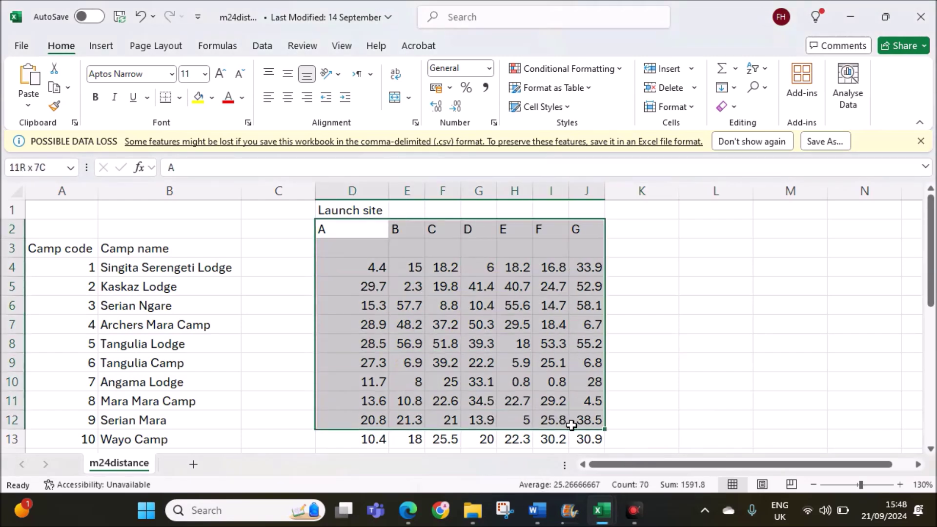
left_click(403, 229)
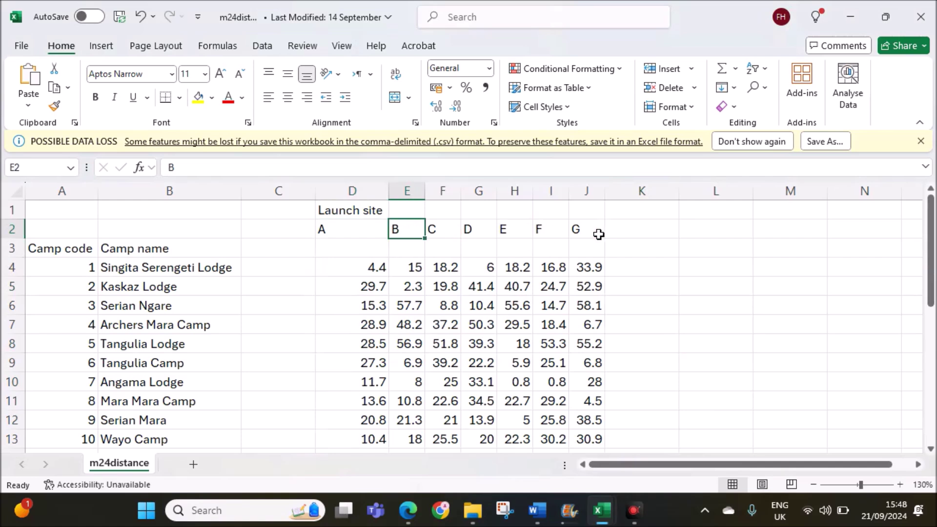
left_click(541, 315)
left_click_drag(368, 230, 565, 386)
left_click(491, 347)
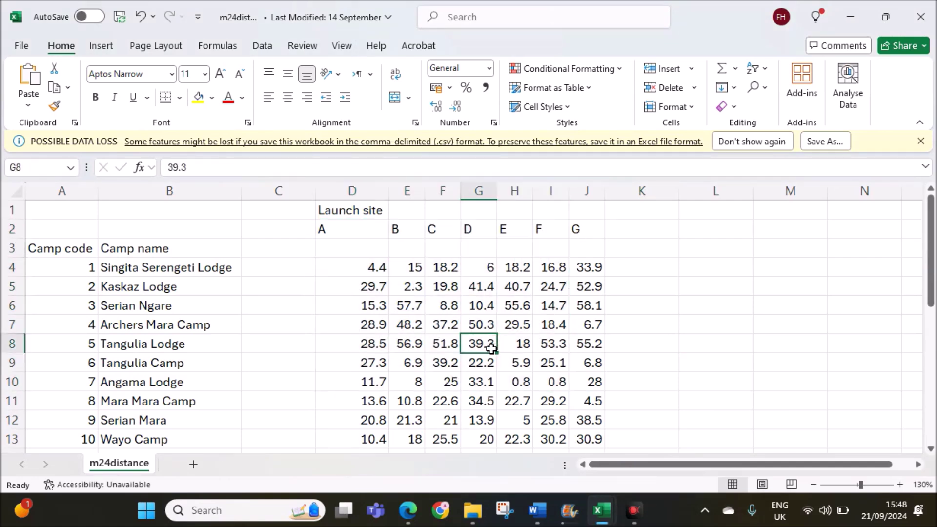
left_click(414, 340)
left_click(333, 226)
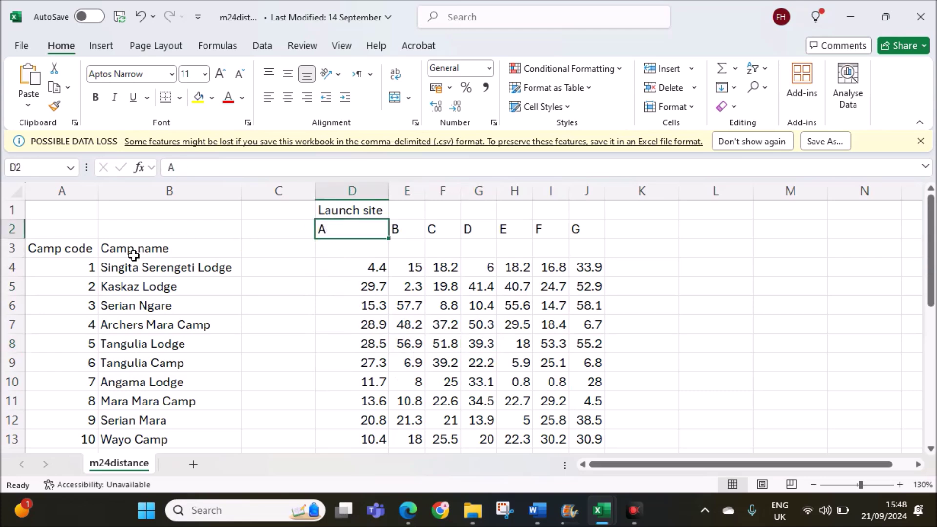
- Check camp codes 1 and 2 in A4:A5 against their distances, such as 4.4 in D4
left_click(79, 249)
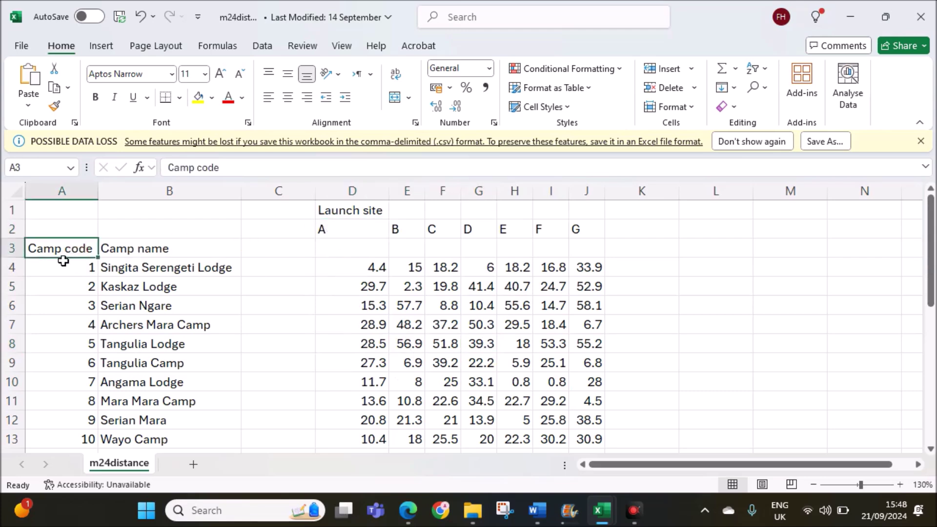
left_click(64, 263)
left_click(355, 272)
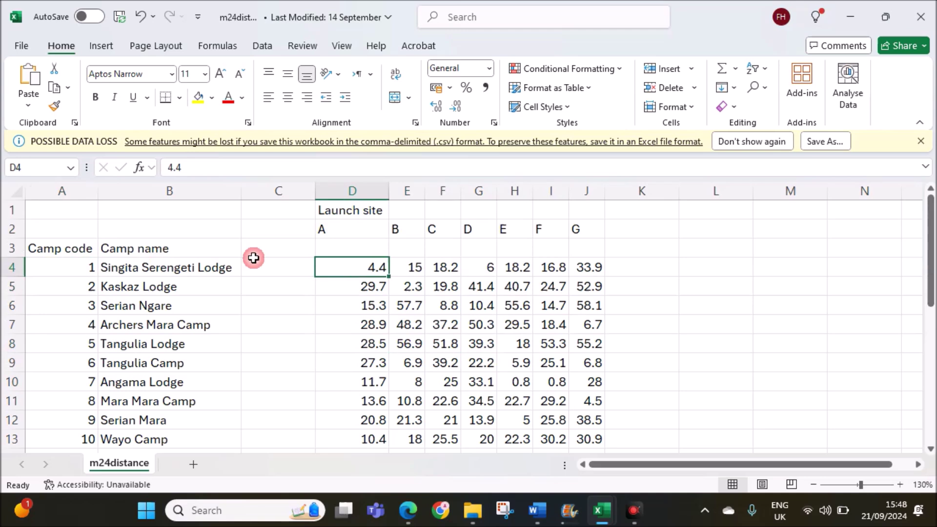
left_click(71, 270)
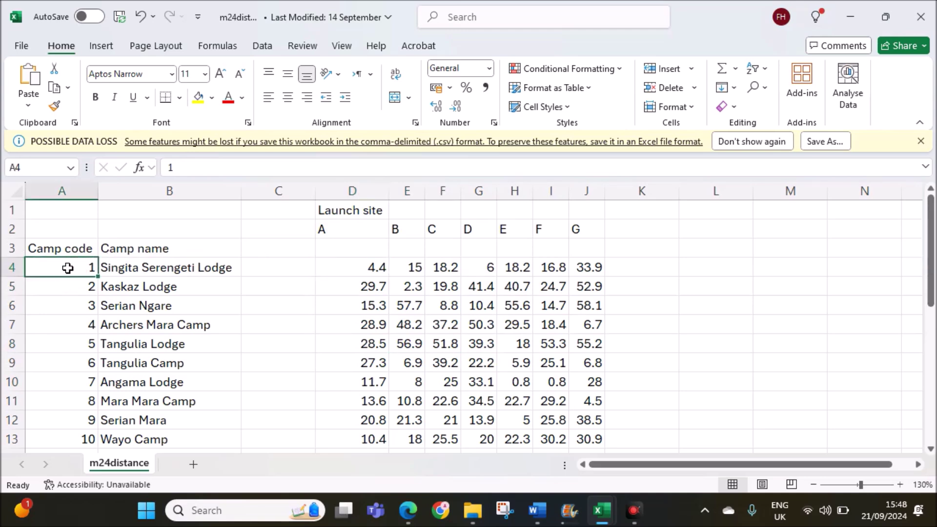
left_click(71, 285)
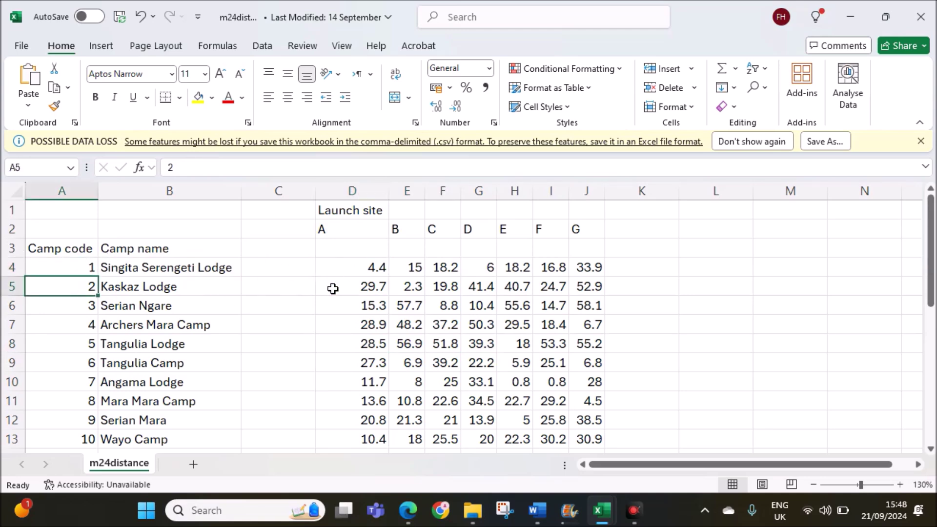
left_click(415, 284)
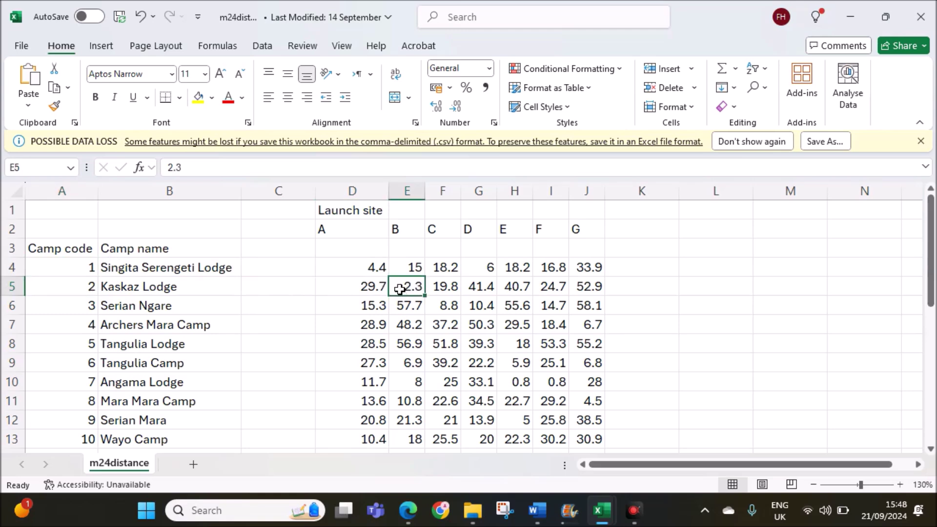
left_click(445, 361)
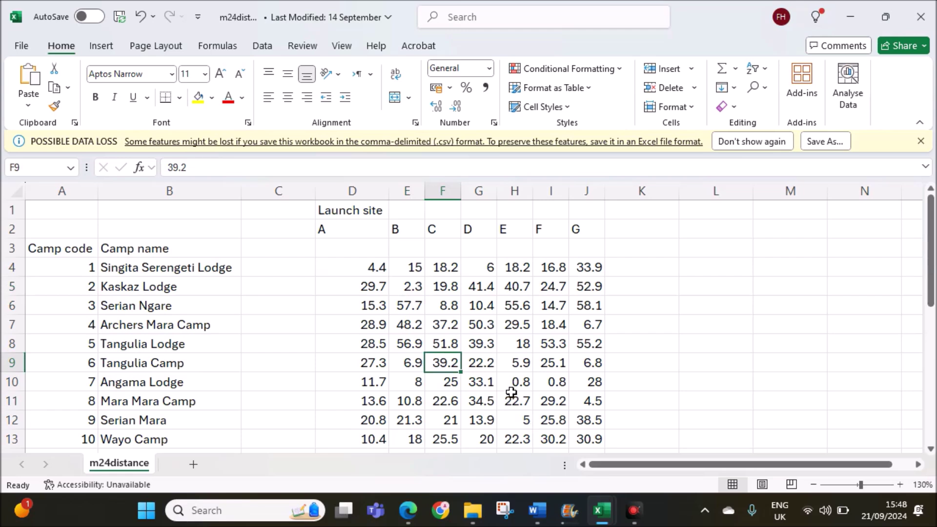
left_click_drag(338, 232, 588, 381)
left_click(353, 227)
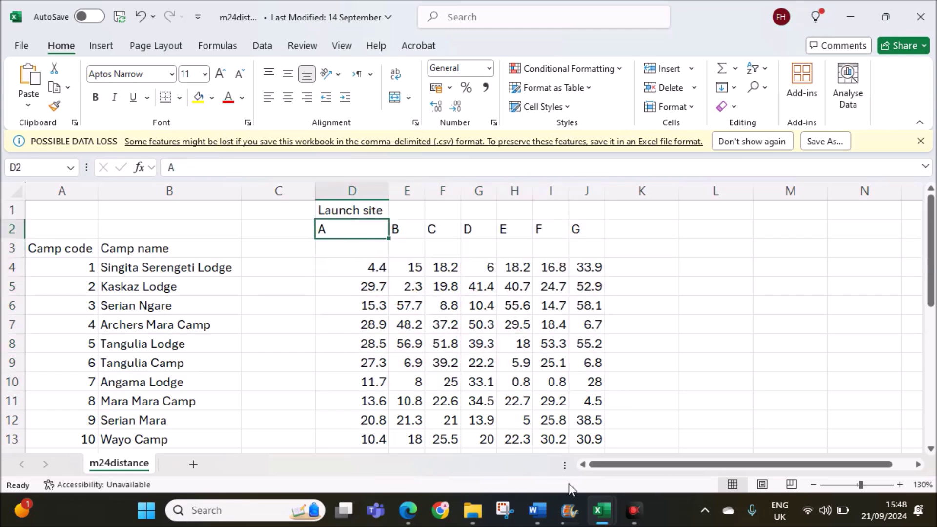
- Compare the calculator's launch site in B3 with the site letters in m24distance row 2
mouse_move(598, 501)
left_click(545, 464)
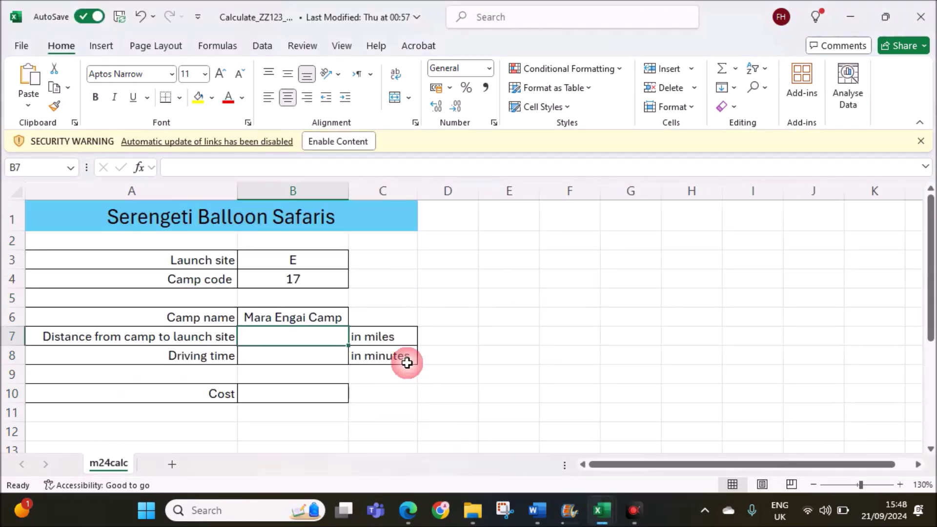
left_click(291, 261)
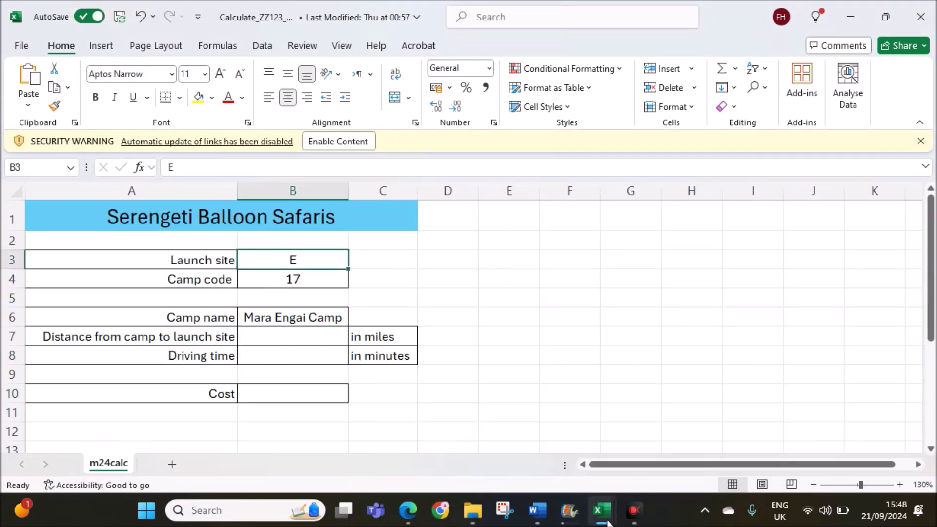
mouse_move(600, 507)
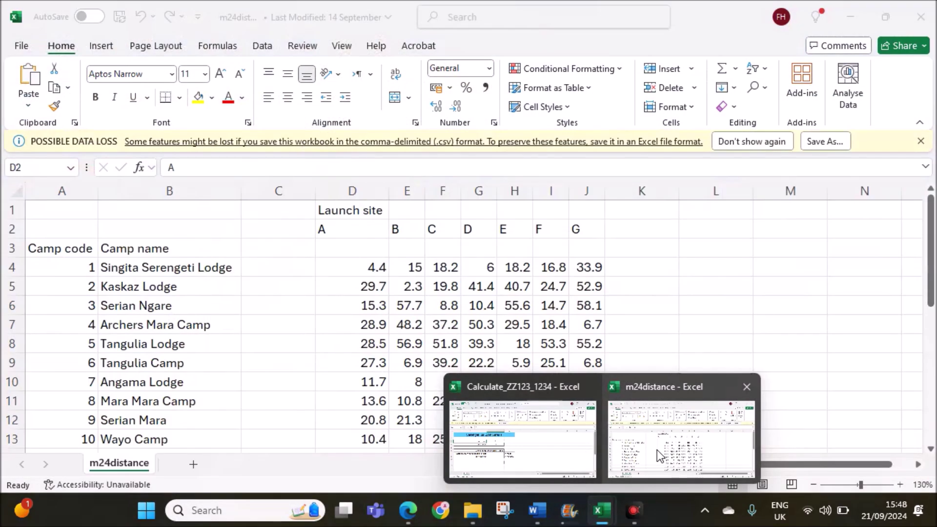
left_click(657, 450)
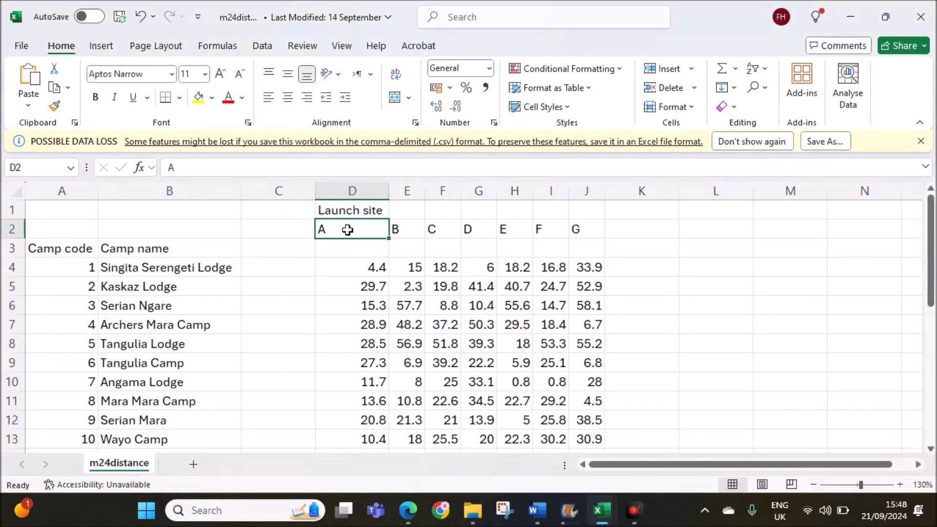
left_click_drag(344, 228, 588, 418)
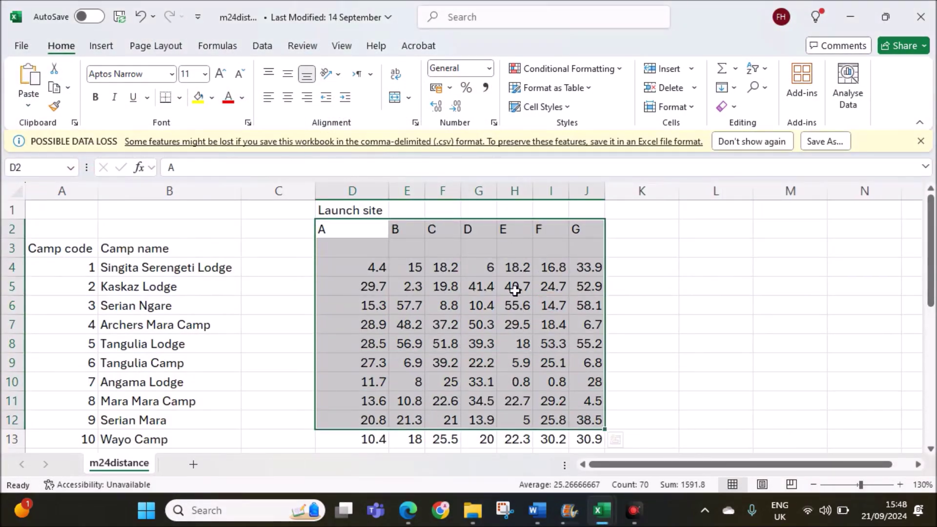
left_click_drag(352, 227, 584, 230)
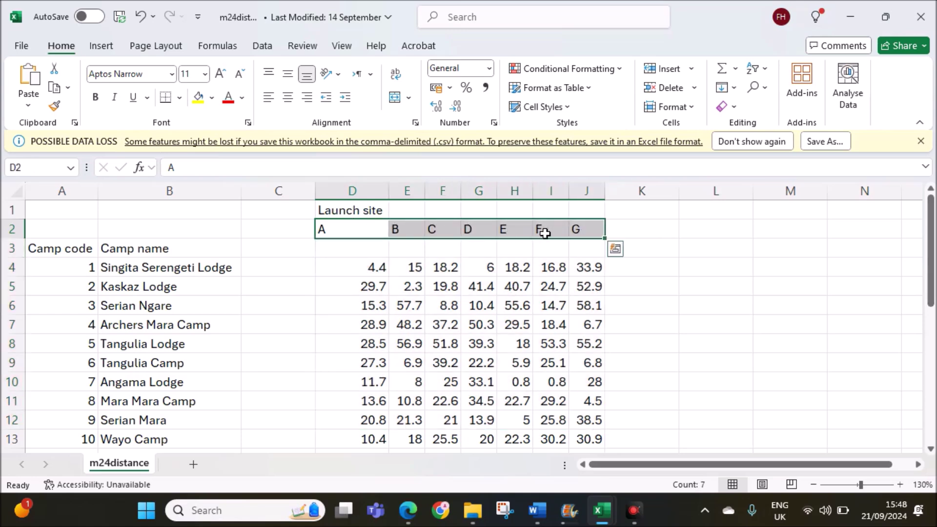
mouse_move(603, 510)
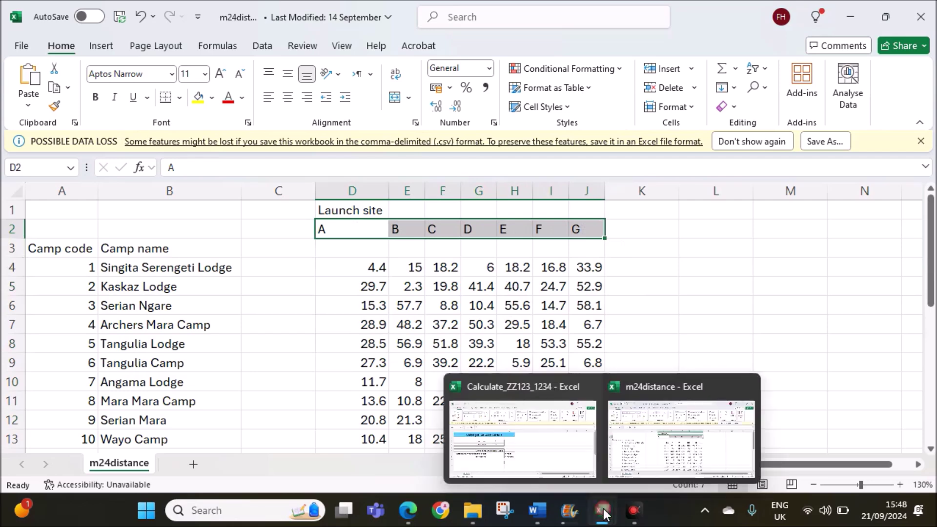
left_click(539, 458)
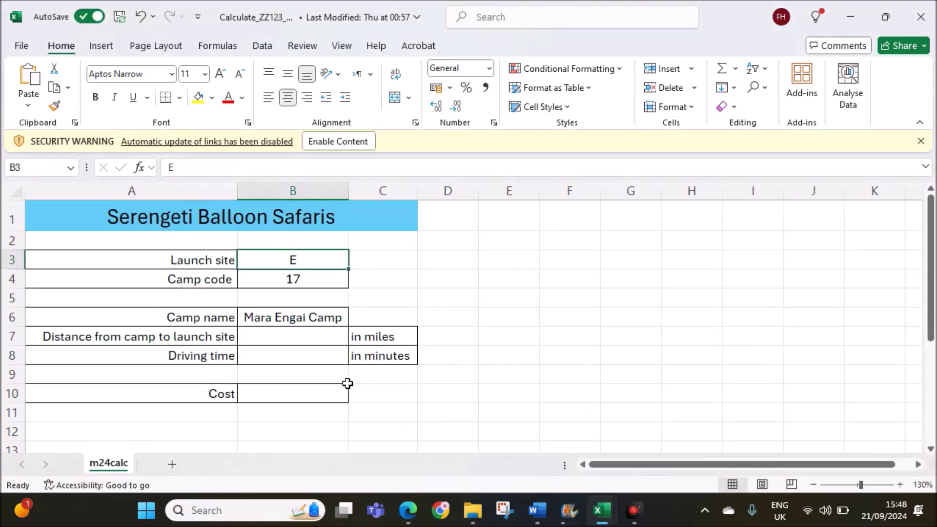
- Start =HLOOKUP in B7 with launch site B3 as the lookup value, fixing a mistaken entry
left_click(303, 332)
type("=")
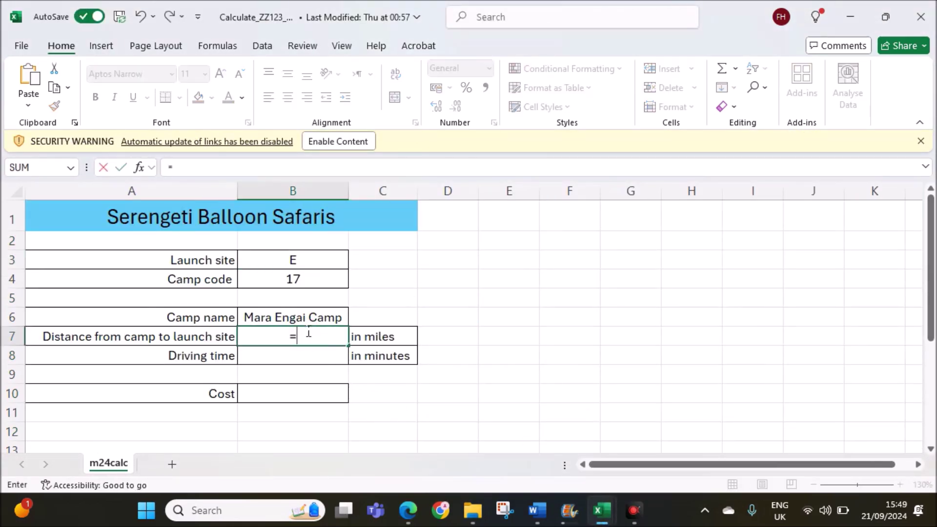
type("hlooku")
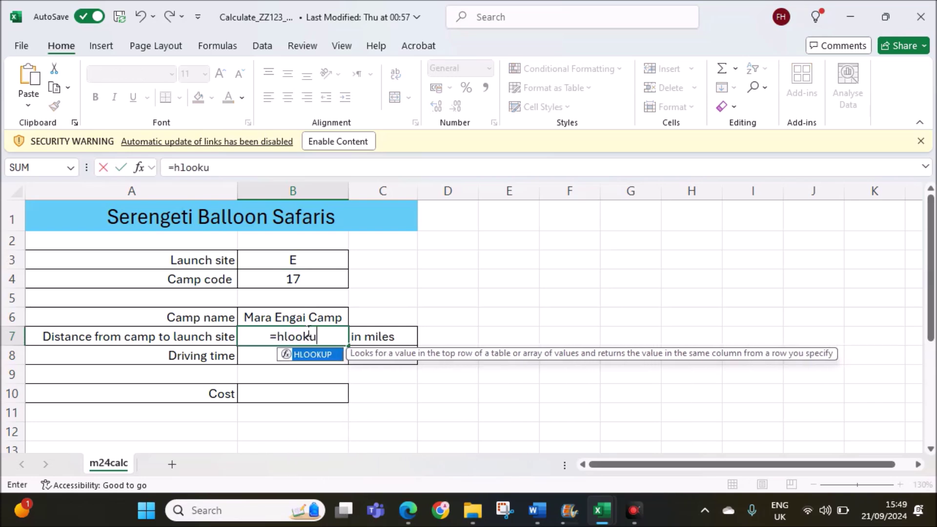
type("p(")
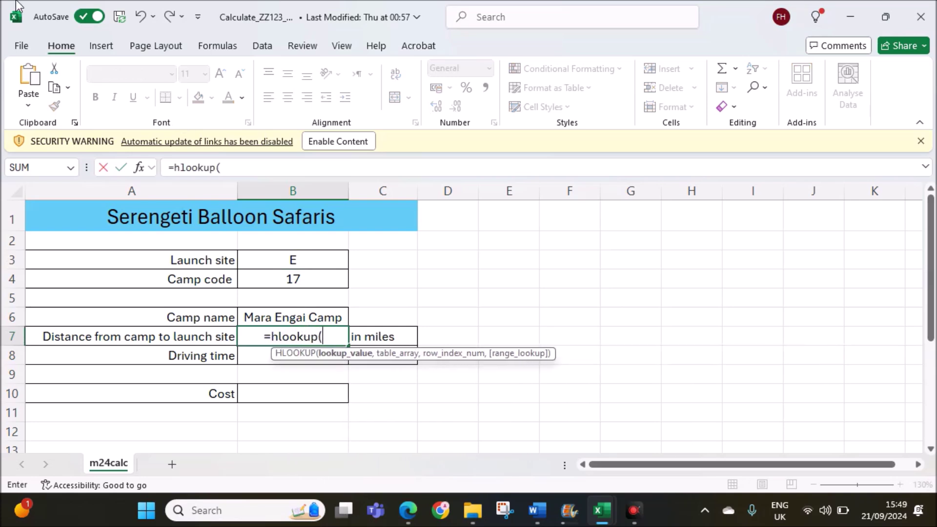
left_click(139, 169)
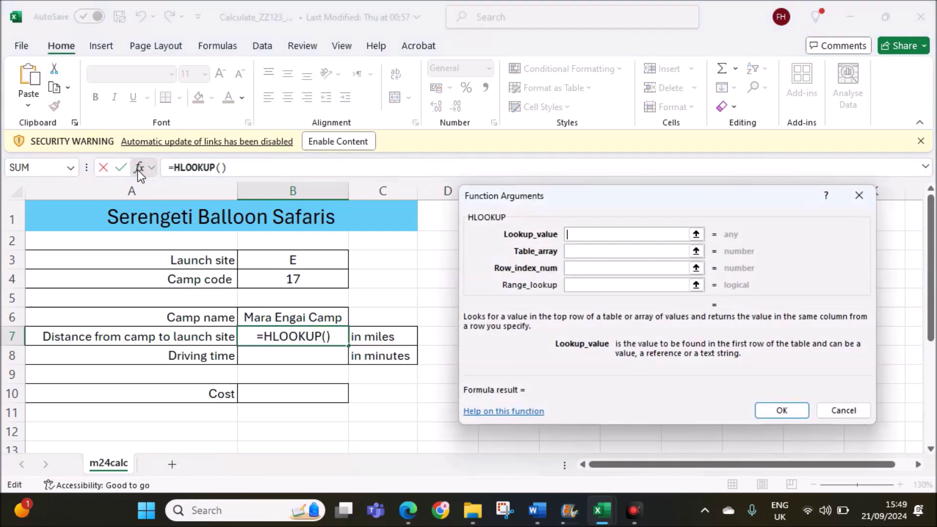
left_click(307, 254)
left_click(605, 510)
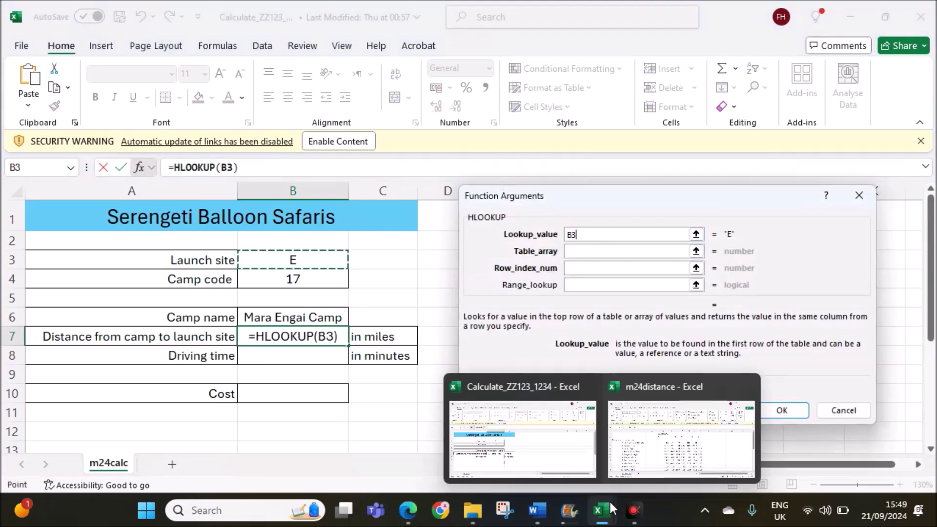
left_click(636, 465)
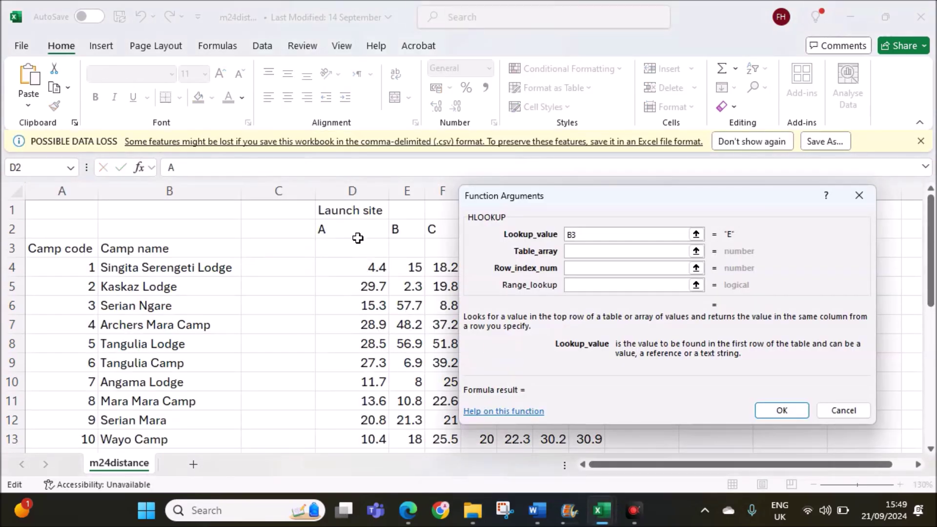
left_click_drag(354, 231, 588, 426)
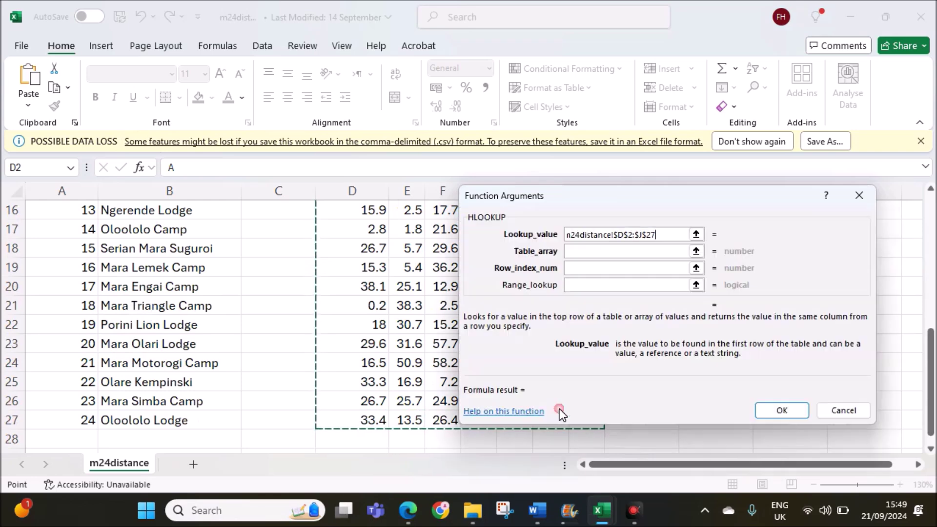
scroll(407, 323, "up", 1)
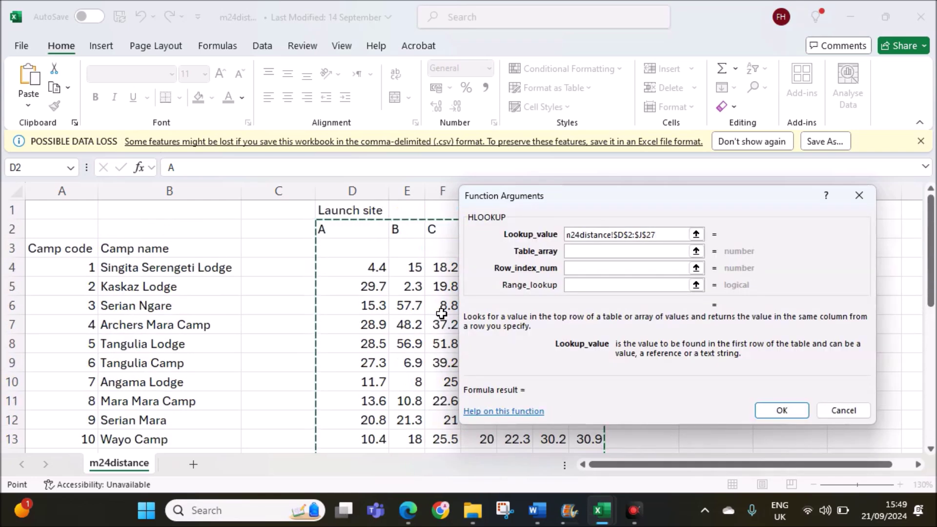
left_click(500, 234)
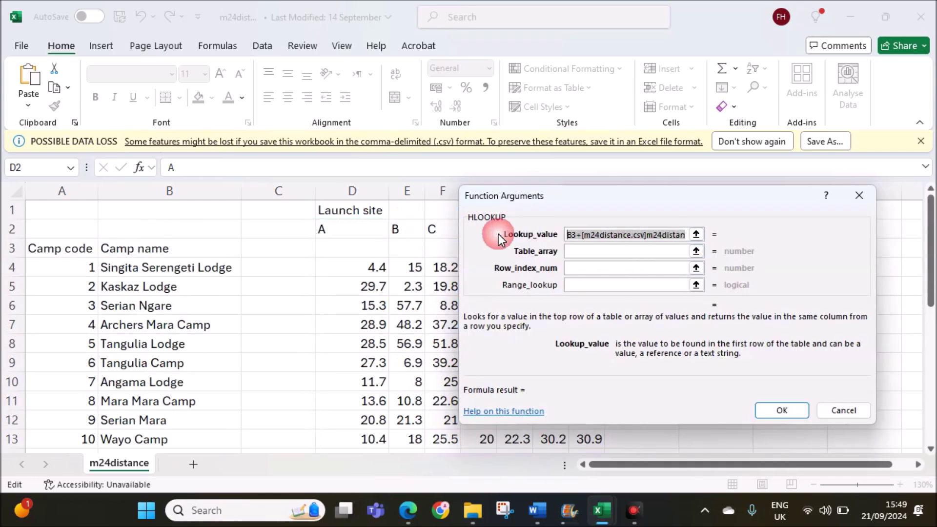
key("BackSpace")
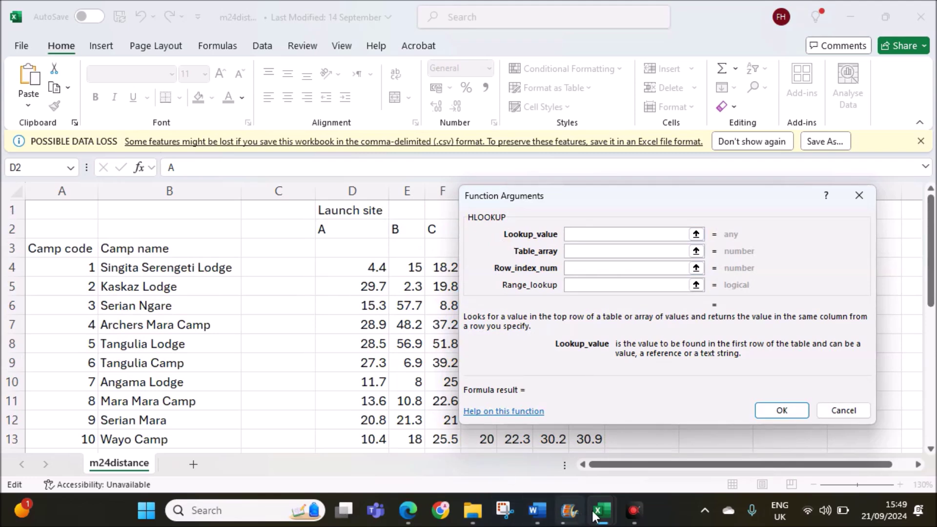
mouse_move(601, 511)
left_click(528, 449)
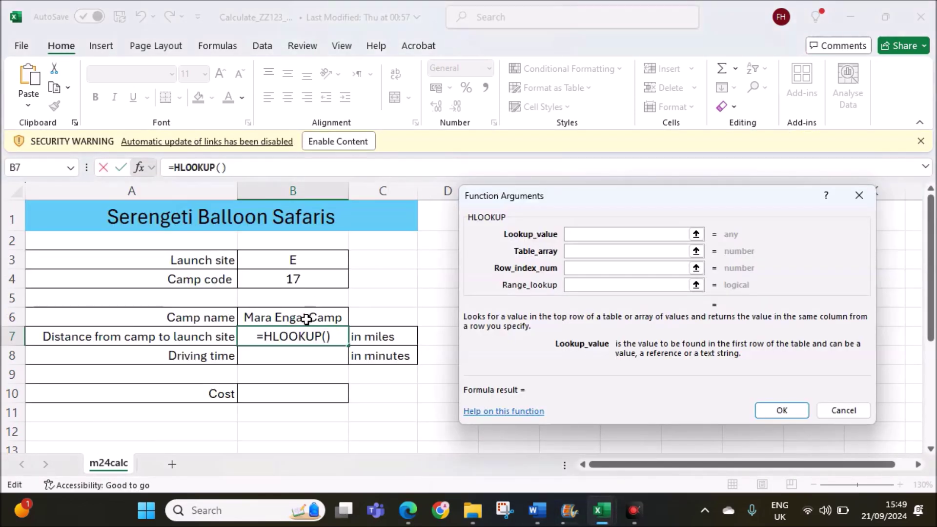
left_click(296, 262)
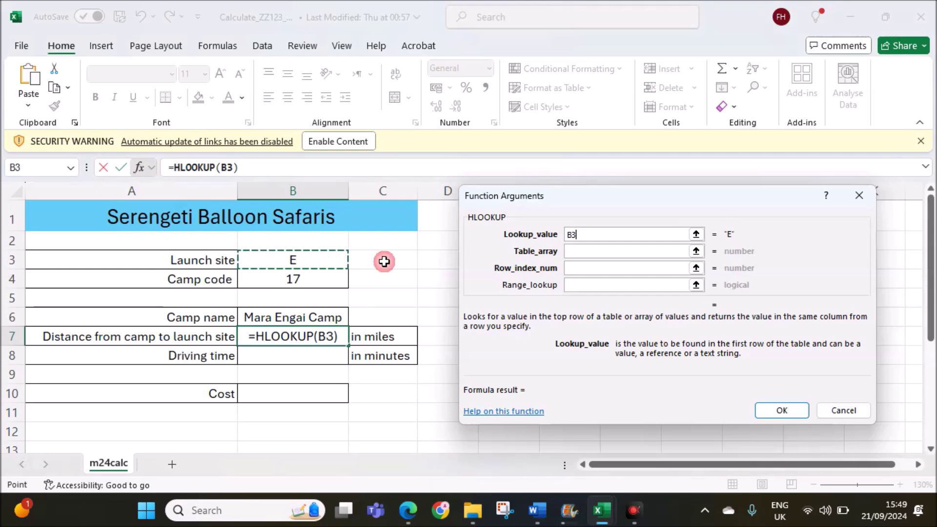
- Set the HLOOKUP table array to m24distance!$D$2:$J$27
left_click(567, 250)
mouse_move(605, 507)
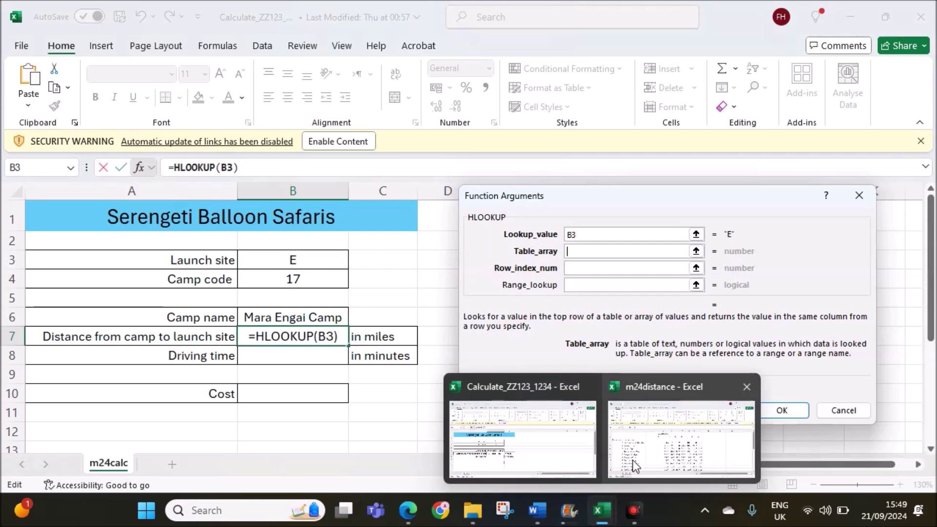
left_click(635, 456)
left_click_drag(354, 232, 585, 405)
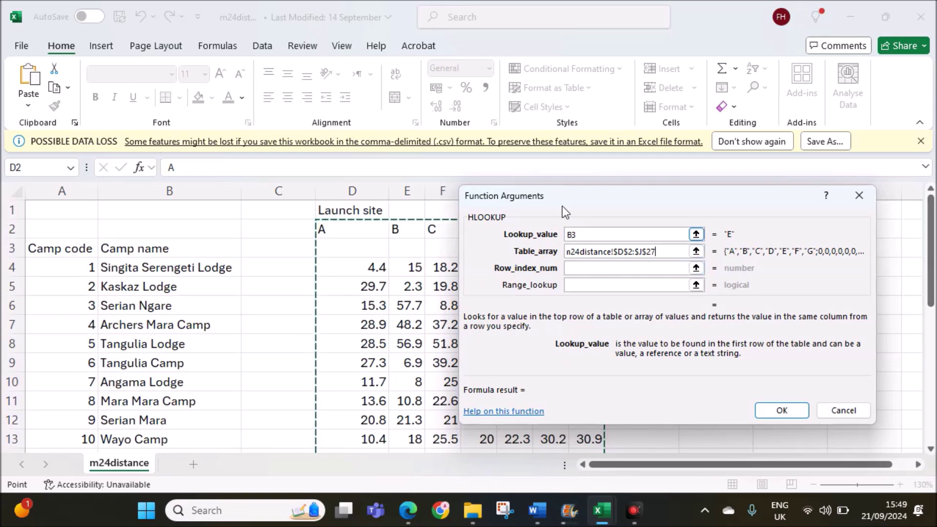
left_click_drag(559, 197, 566, 307)
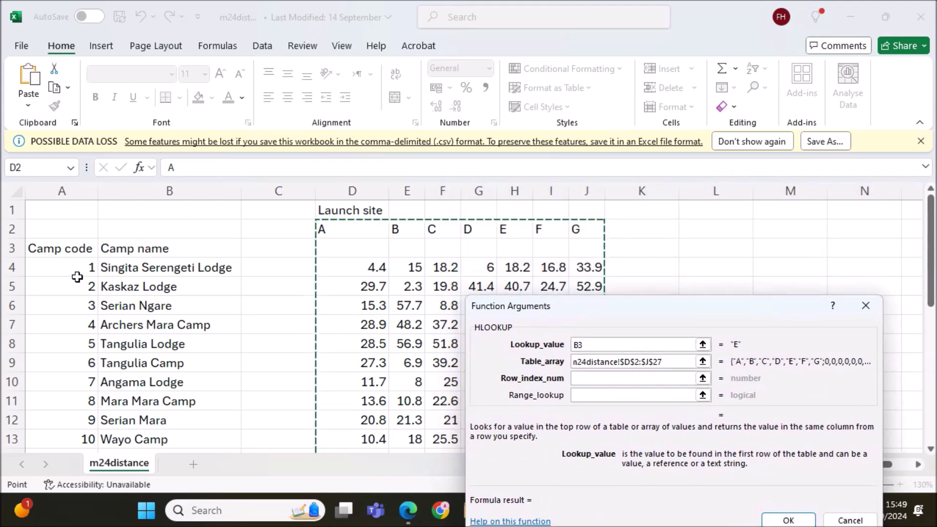
scroll(71, 307, "down", 6)
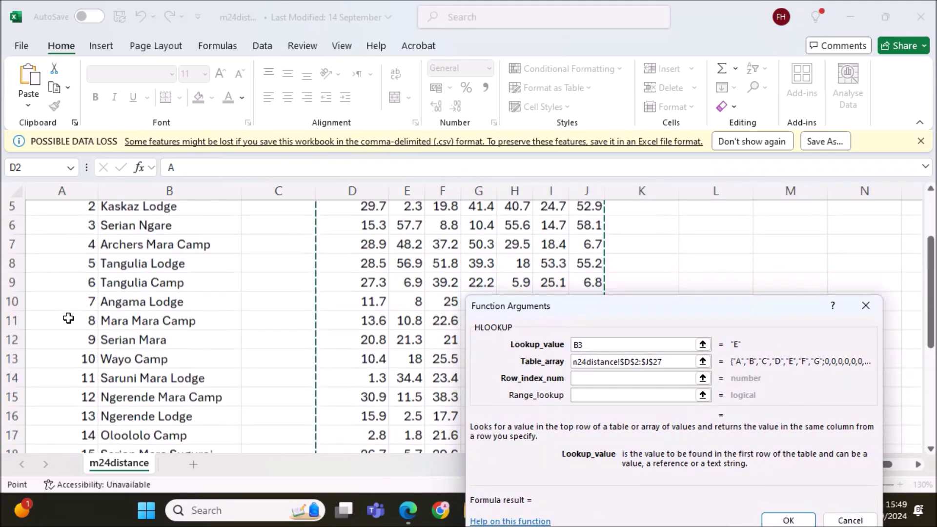
scroll(81, 305, "up", 3)
scroll(82, 305, "up", 3)
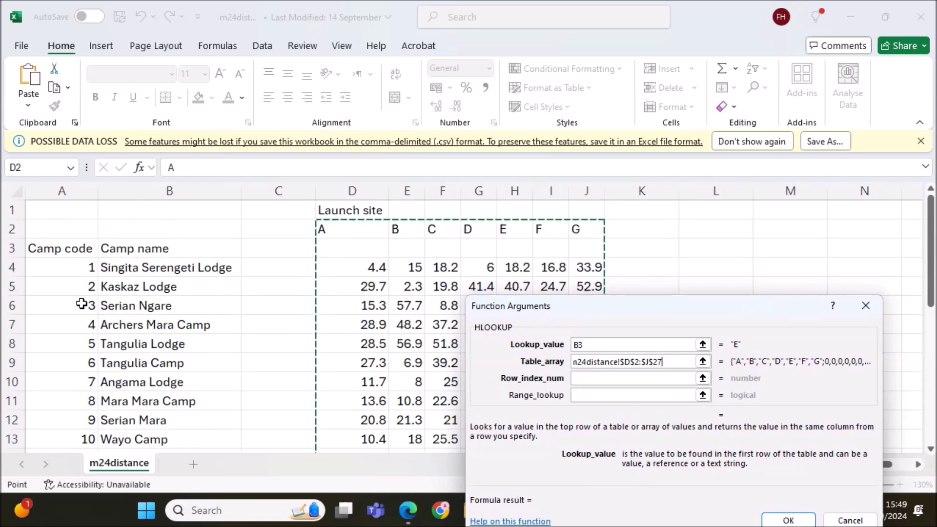
scroll(80, 294, "down", 5)
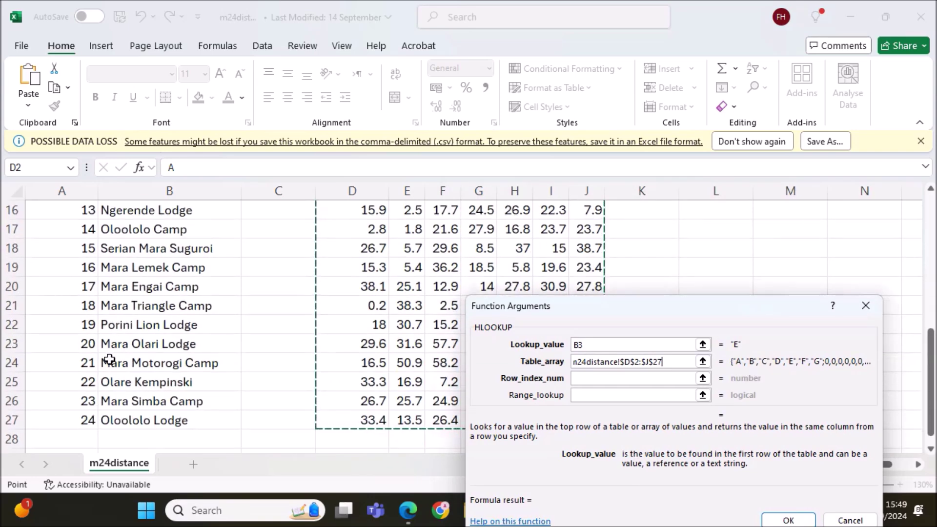
scroll(107, 344, "up", 5)
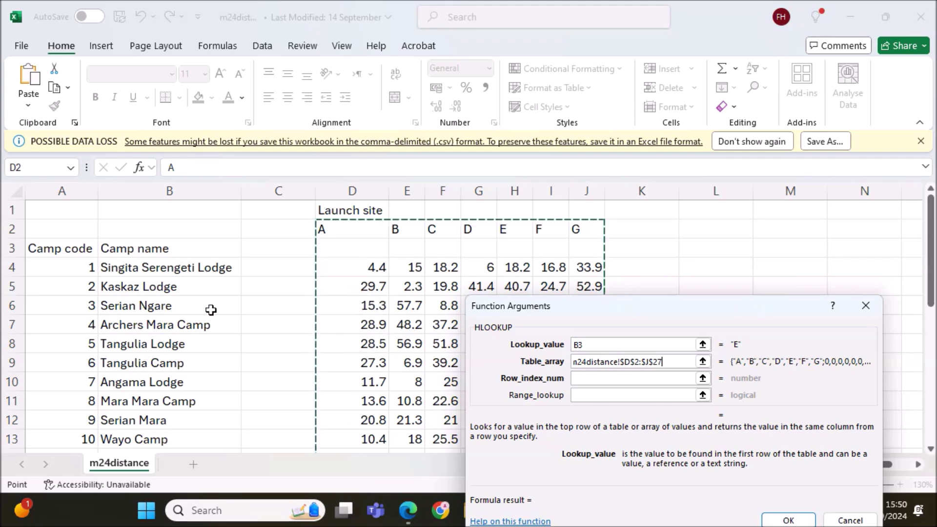
- Complete B7's HLOOKUP with row index B4+2 and range lookup 0, showing 27.8 miles
left_click(591, 379)
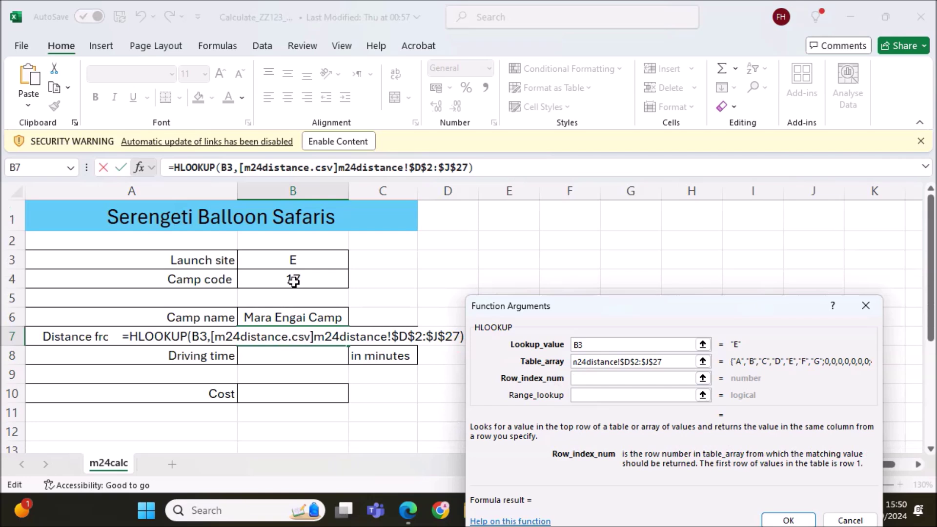
left_click(294, 281)
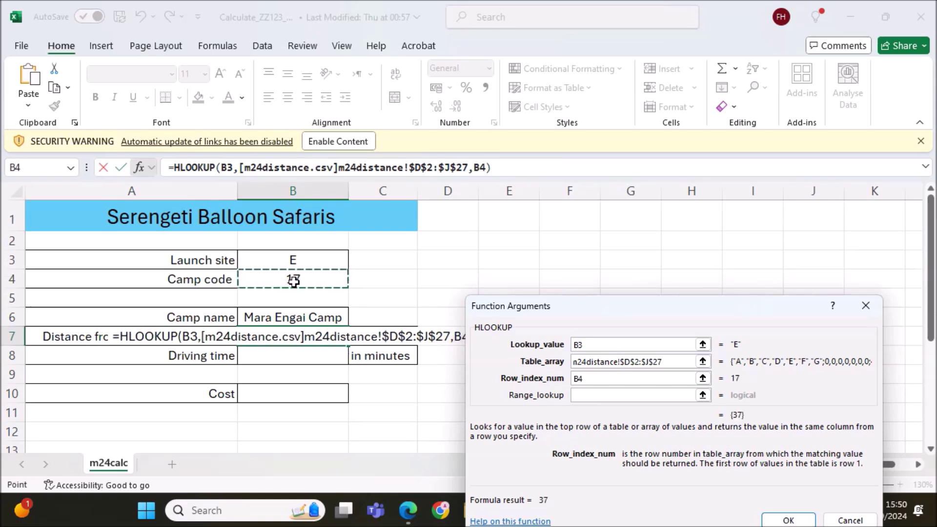
type("=")
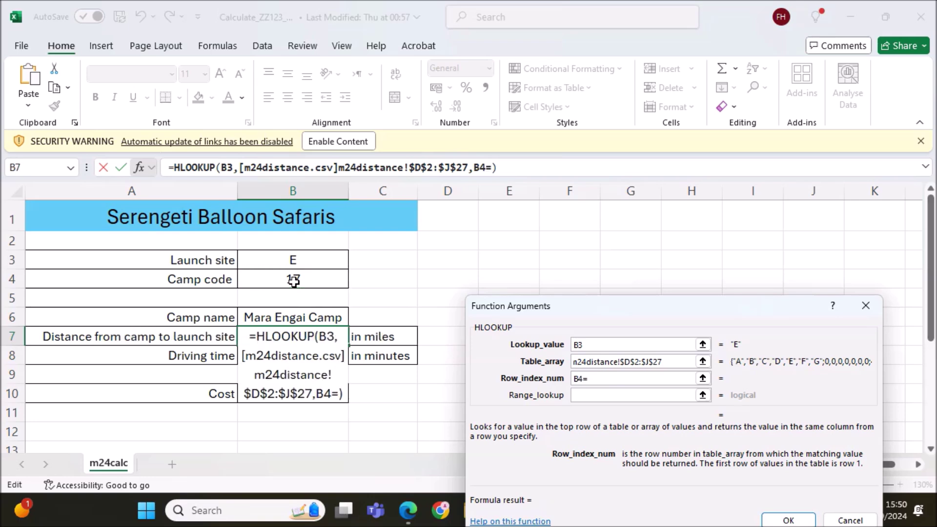
key("BackSpace")
type("+2")
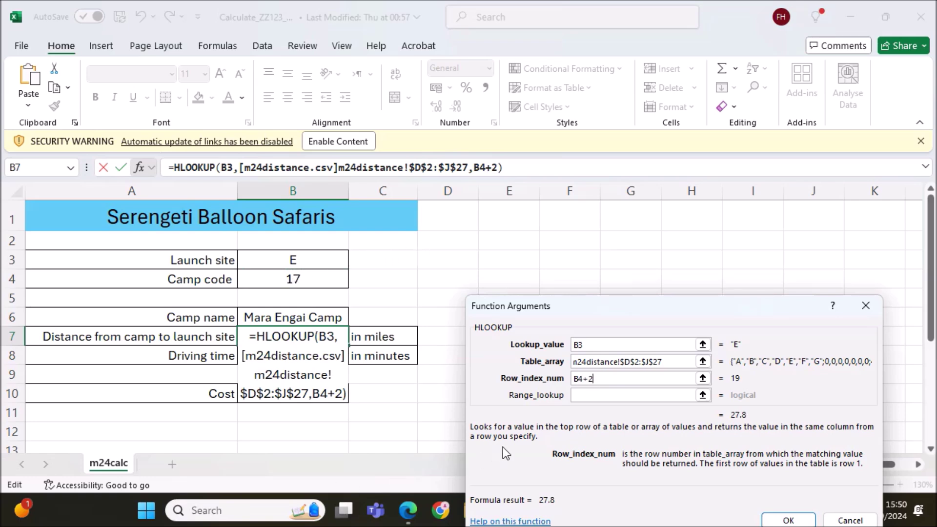
left_click(586, 394)
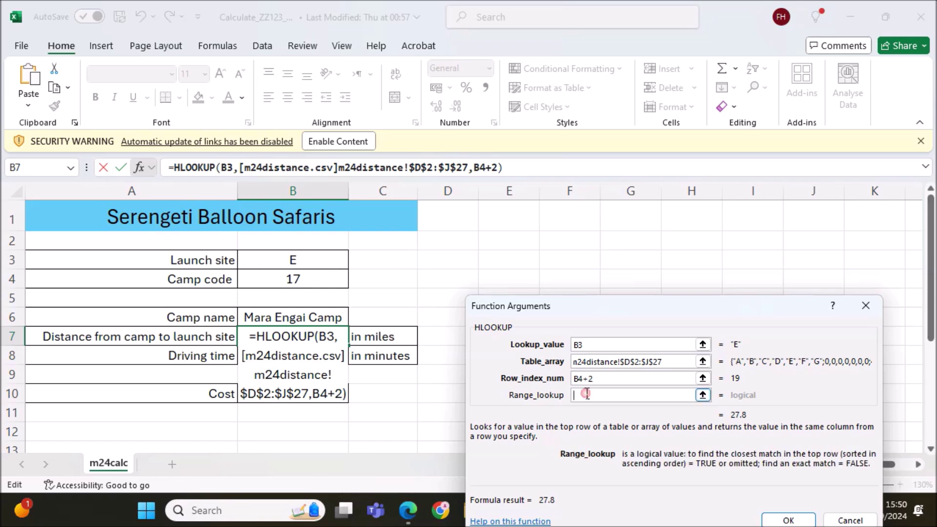
type("0")
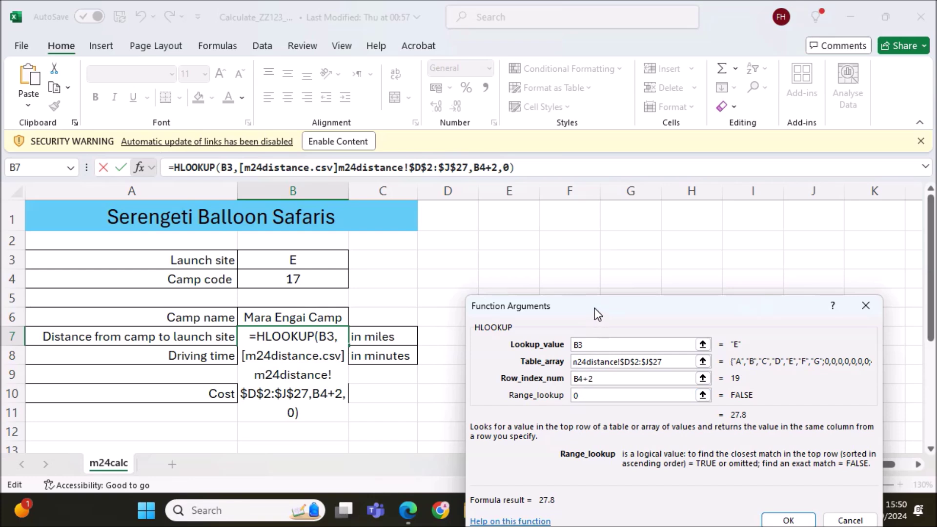
left_click_drag(595, 309, 564, 223)
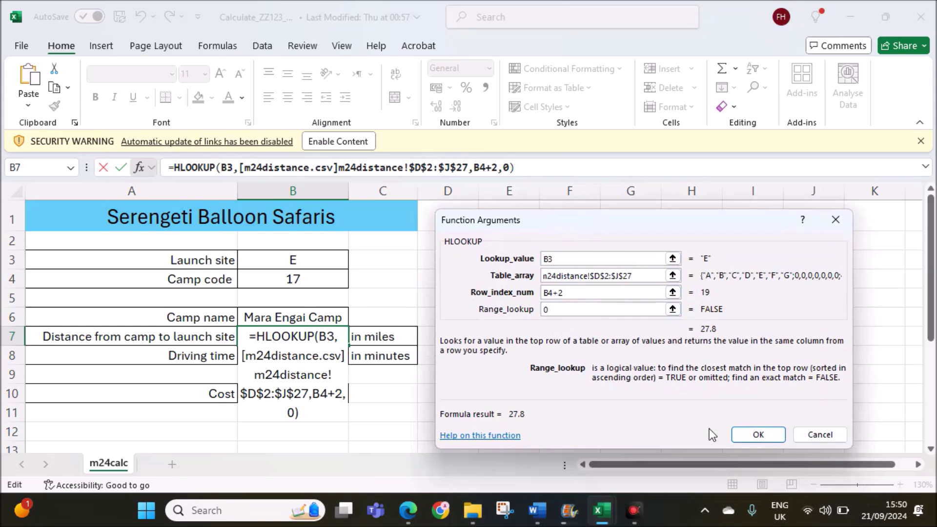
left_click(757, 434)
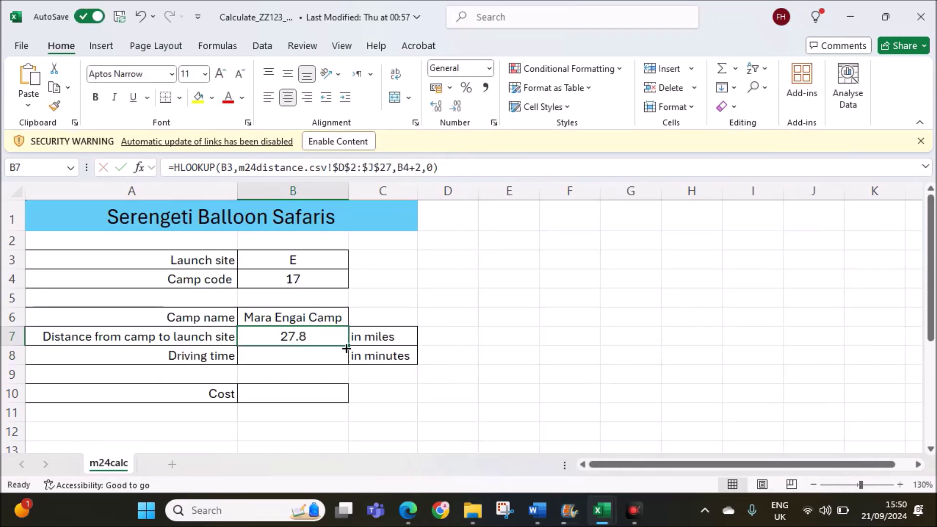
double_click(334, 336)
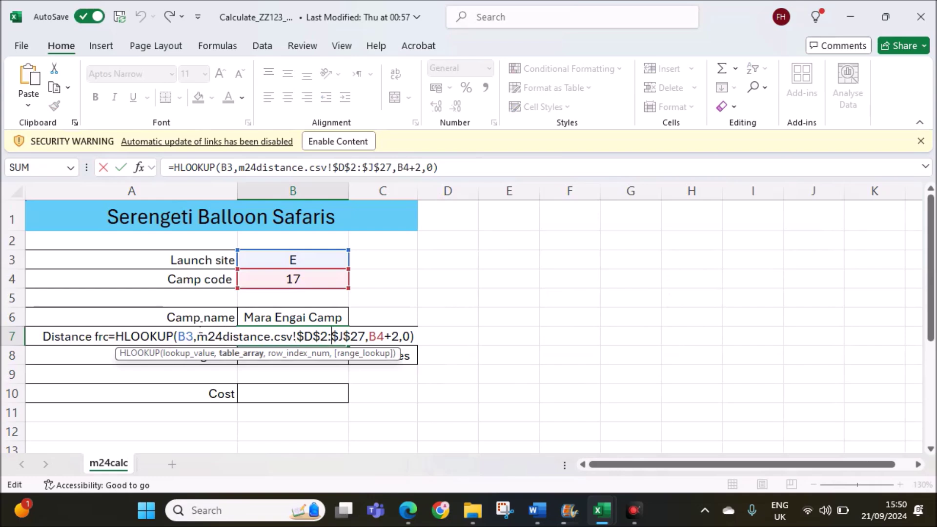
double_click(187, 336)
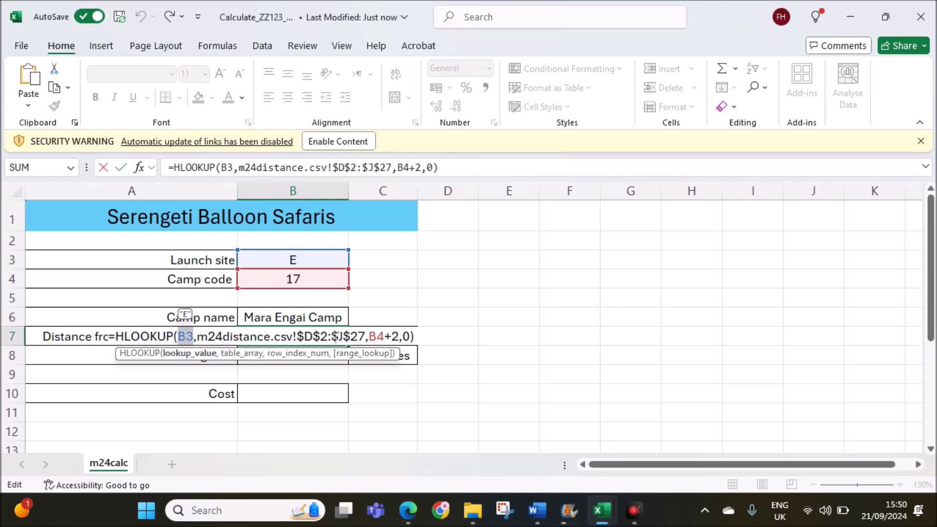
mouse_move(619, 499)
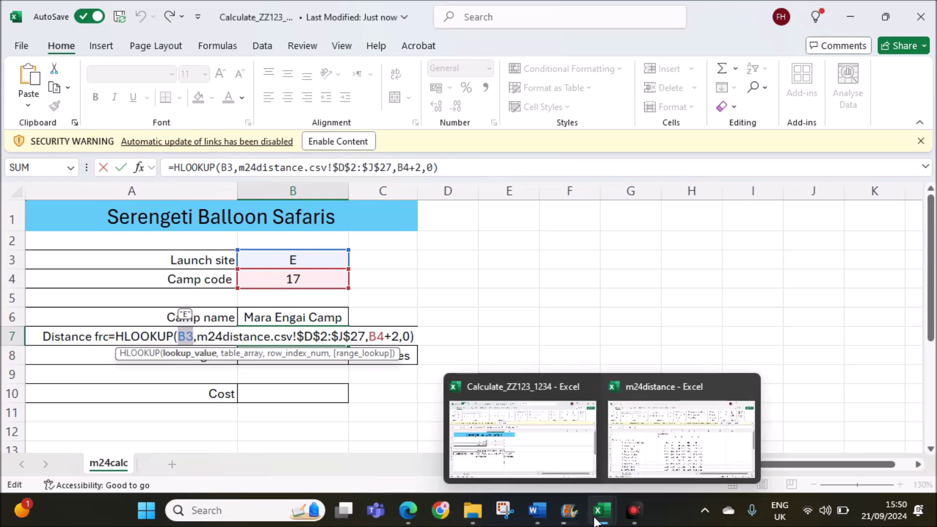
left_click(628, 472)
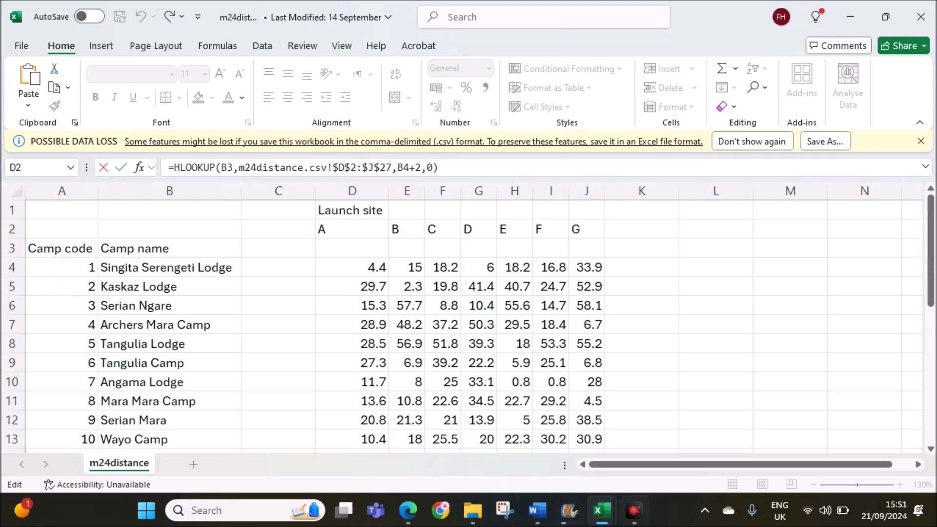
mouse_move(604, 516)
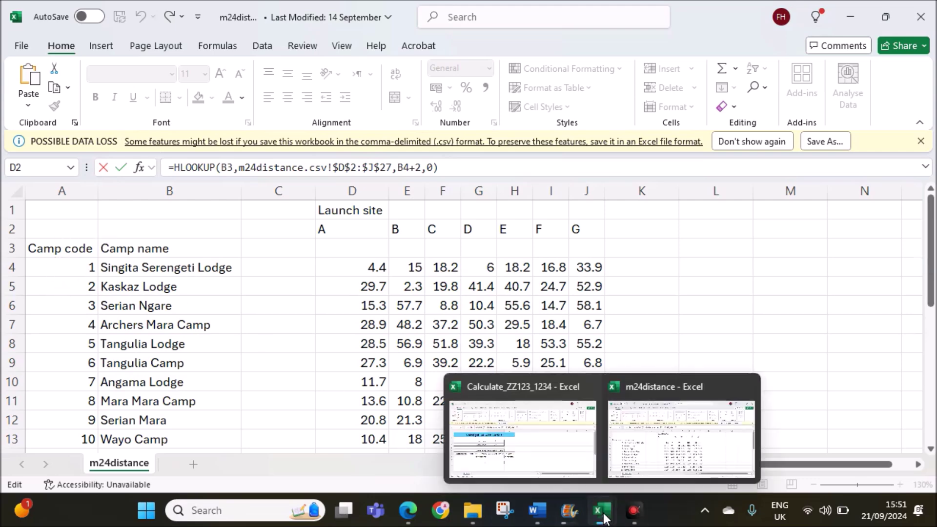
left_click(526, 393)
key("Return")
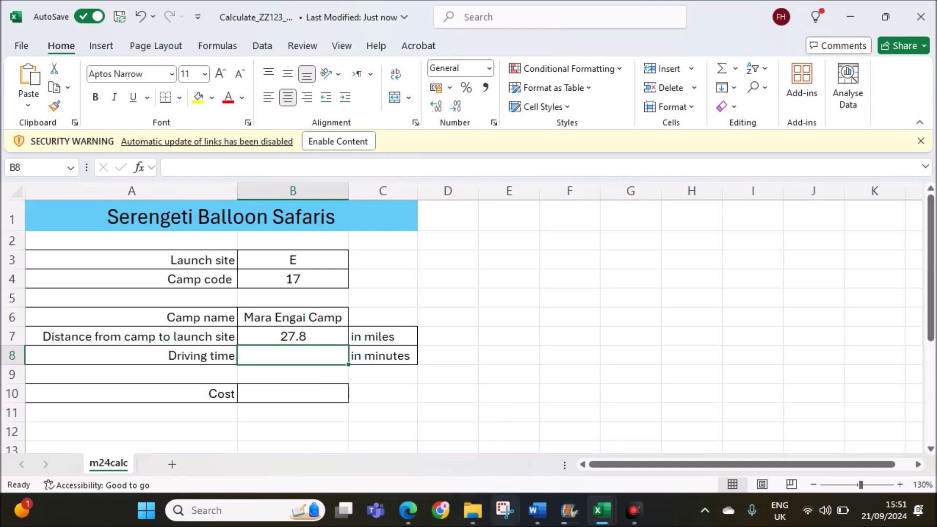
left_click(417, 511)
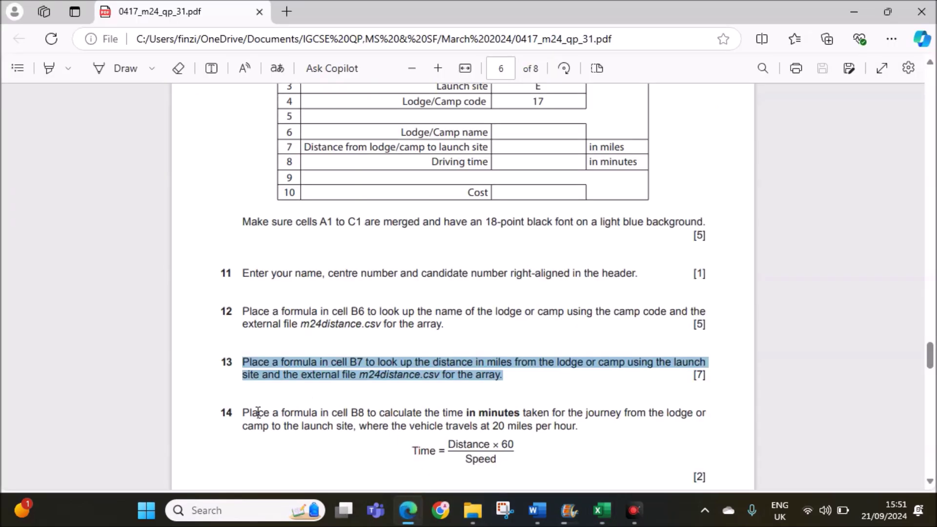
left_click_drag(259, 412, 697, 416)
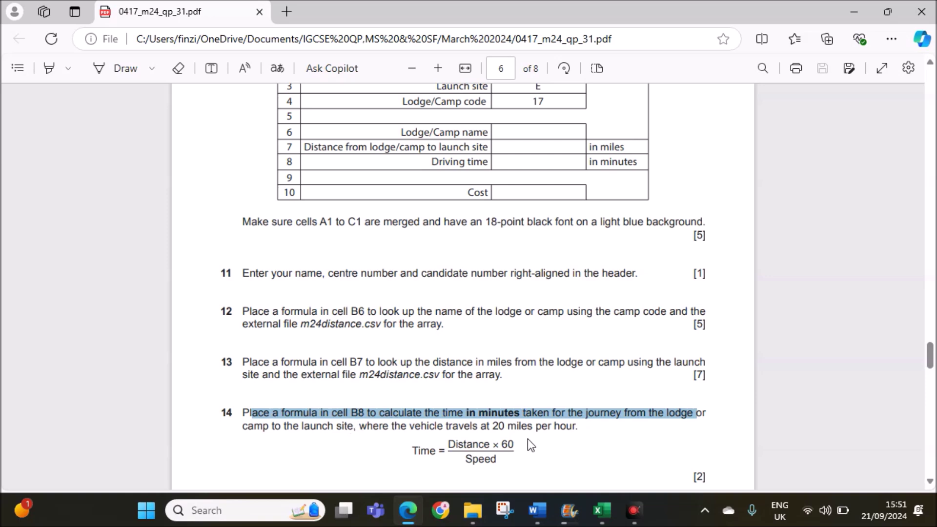
left_click_drag(492, 425, 586, 414)
left_click(466, 433)
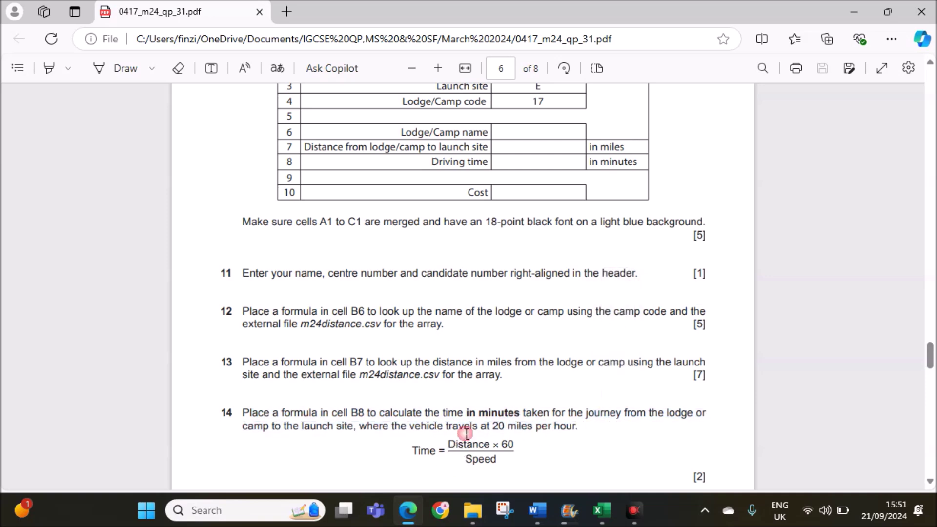
scroll(466, 433, "down", 2)
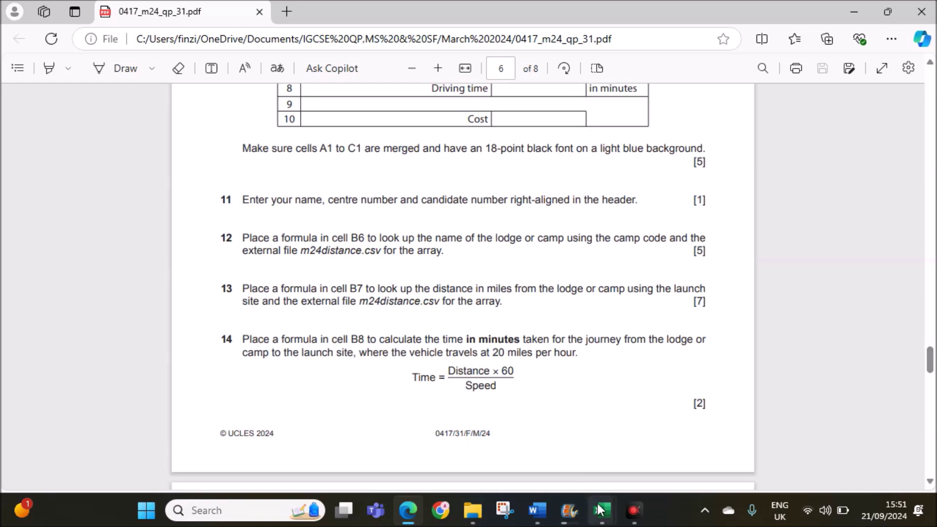
mouse_move(599, 506)
left_click(564, 461)
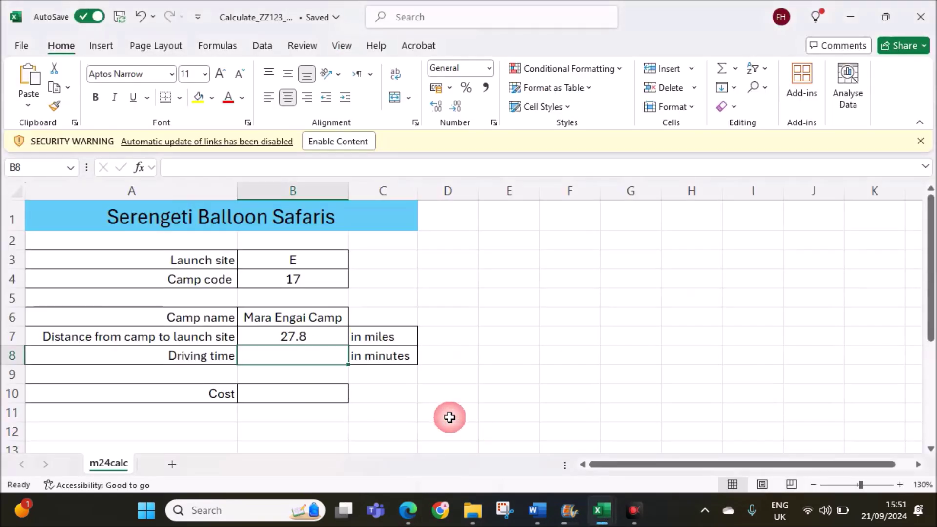
- Enter =B7*60/20 in B8 for a driving time of 83.4 minutes
left_click(317, 337)
left_click(315, 353)
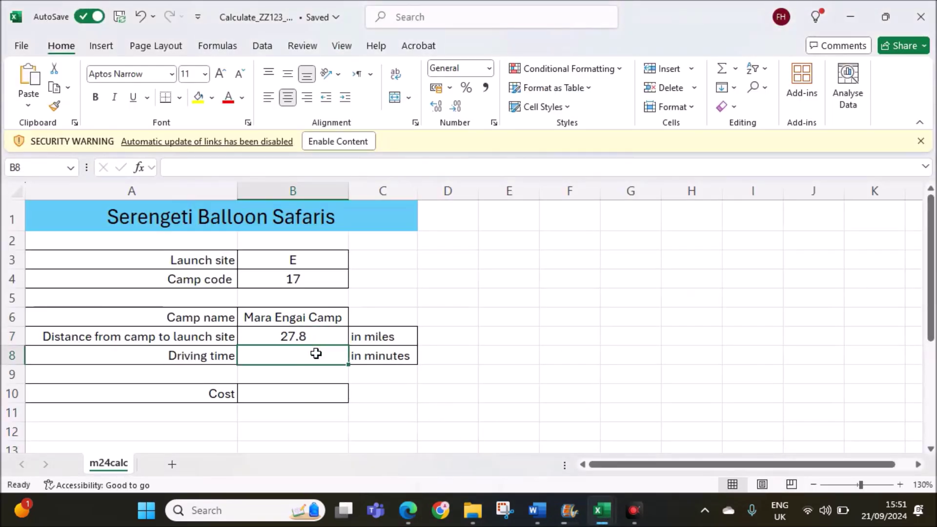
type("=")
left_click(310, 338)
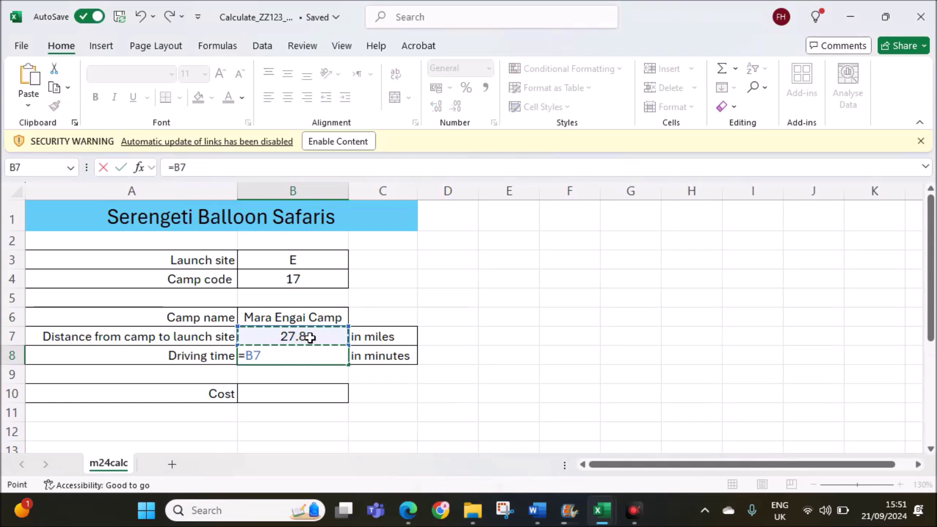
type("*60")
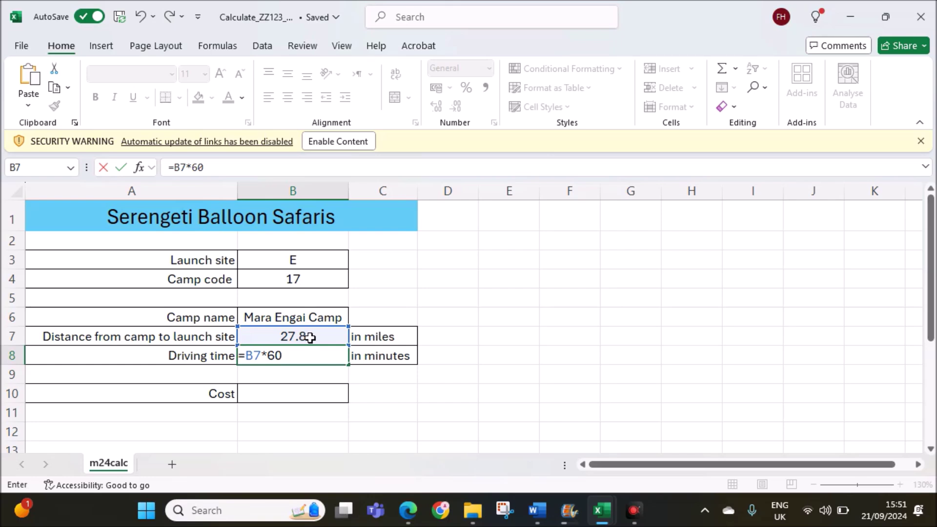
type("/20")
key("Return")
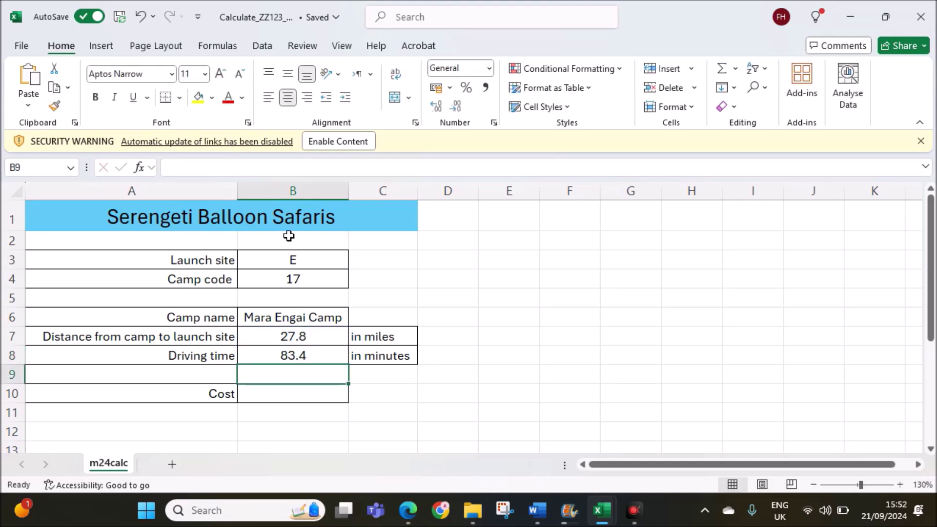
left_click(409, 510)
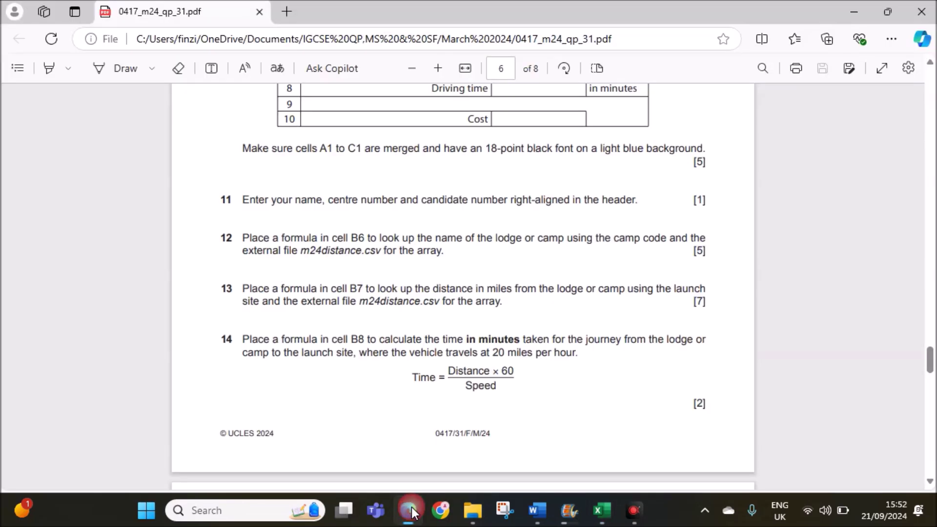
scroll(399, 400, "down", 5)
scroll(398, 400, "down", 2)
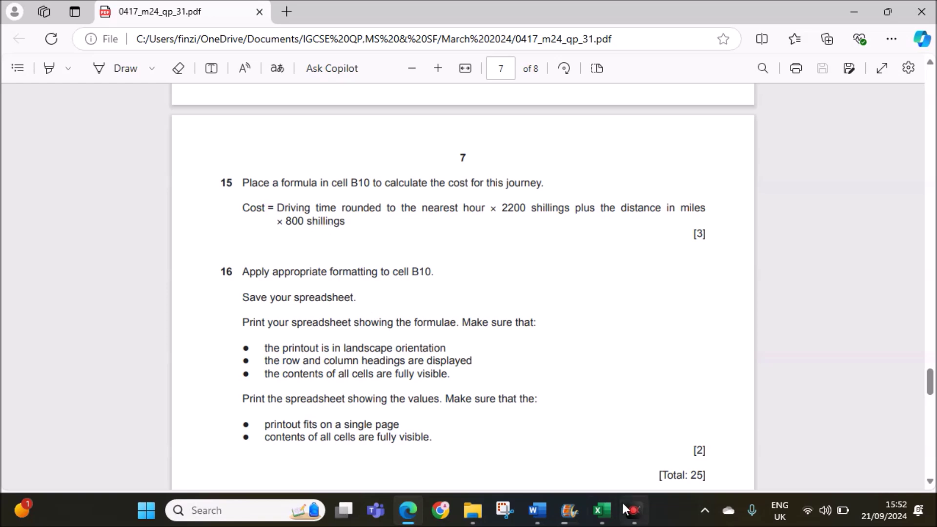
mouse_move(607, 511)
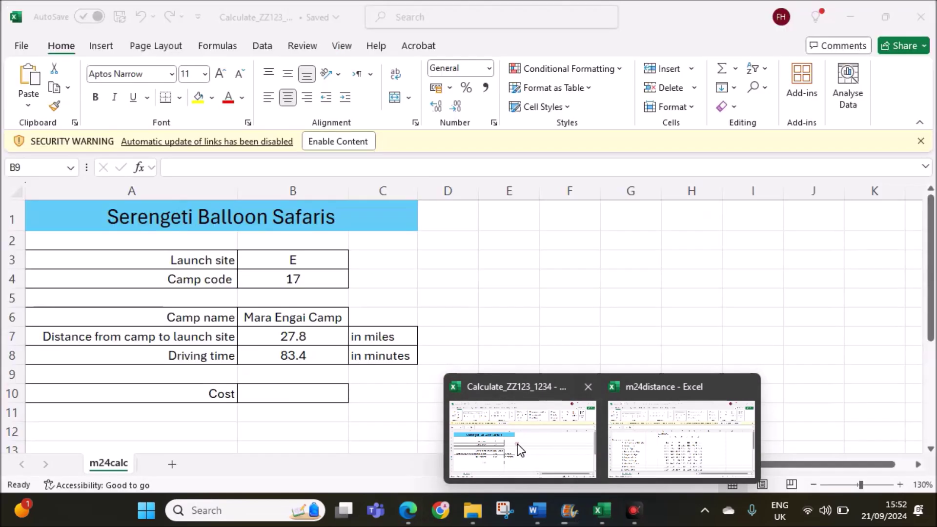
left_click(517, 444)
- Enter =B8/60 in B10 to get the driving time in hours
left_click(292, 356)
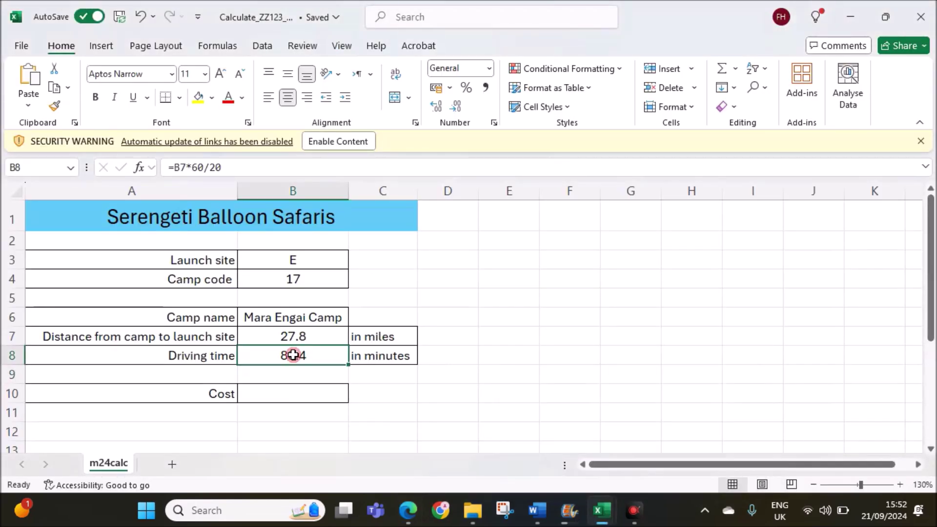
left_click(296, 395)
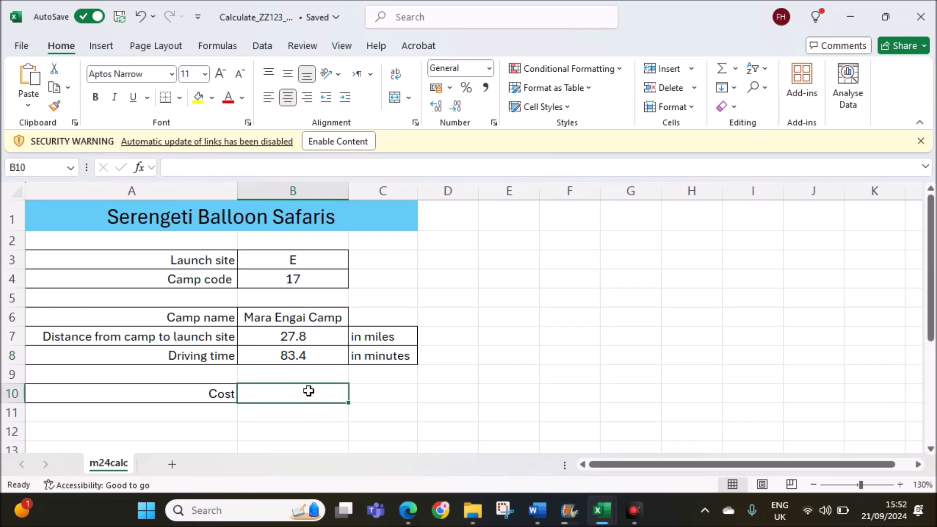
type("=")
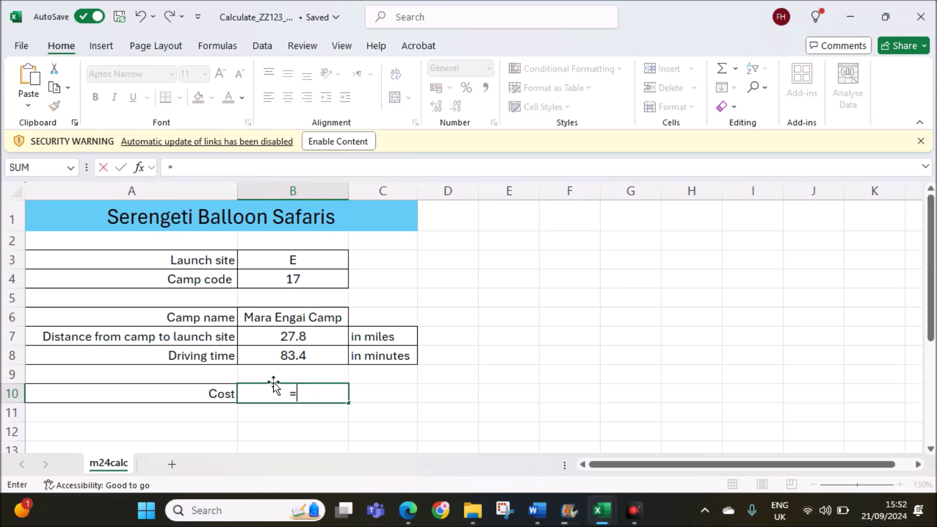
left_click(294, 355)
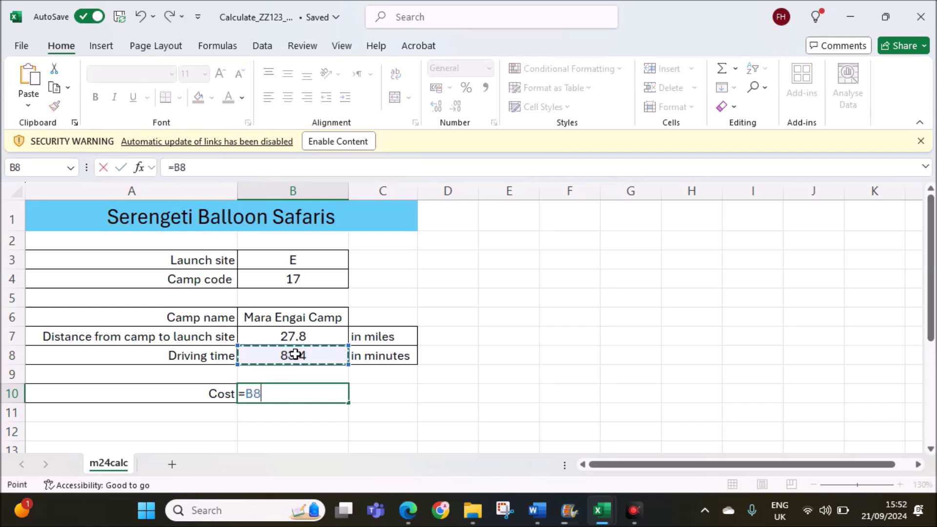
type("/60")
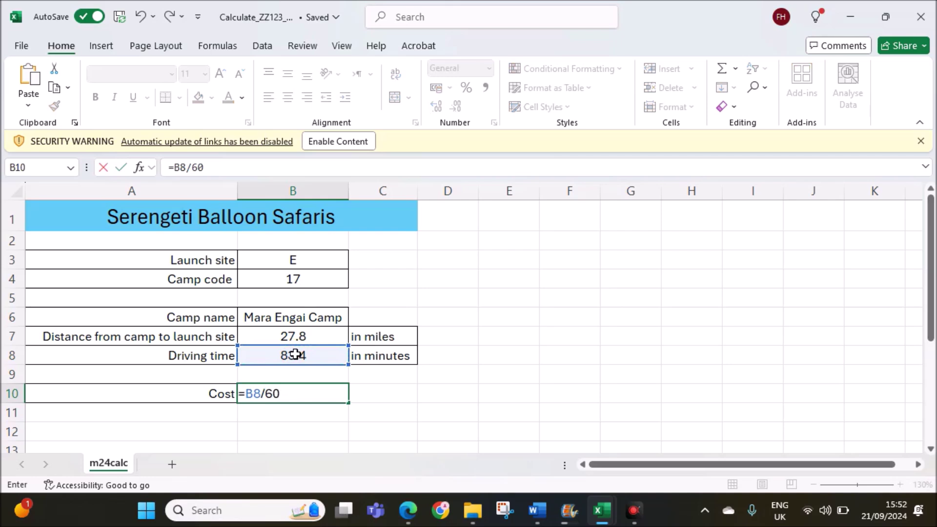
key("Return")
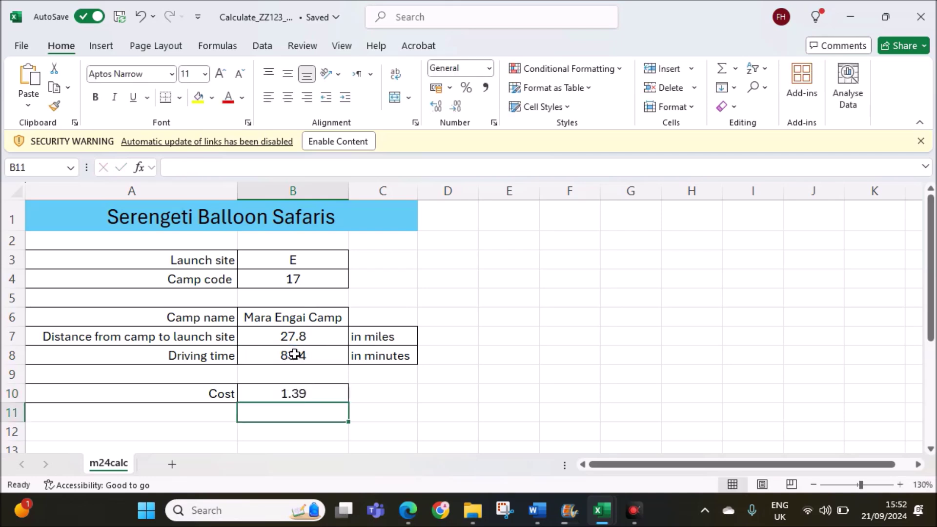
- Wrap B10's formula into =ROUND(B8/60,0), showing 1
left_click(303, 390)
double_click(303, 392)
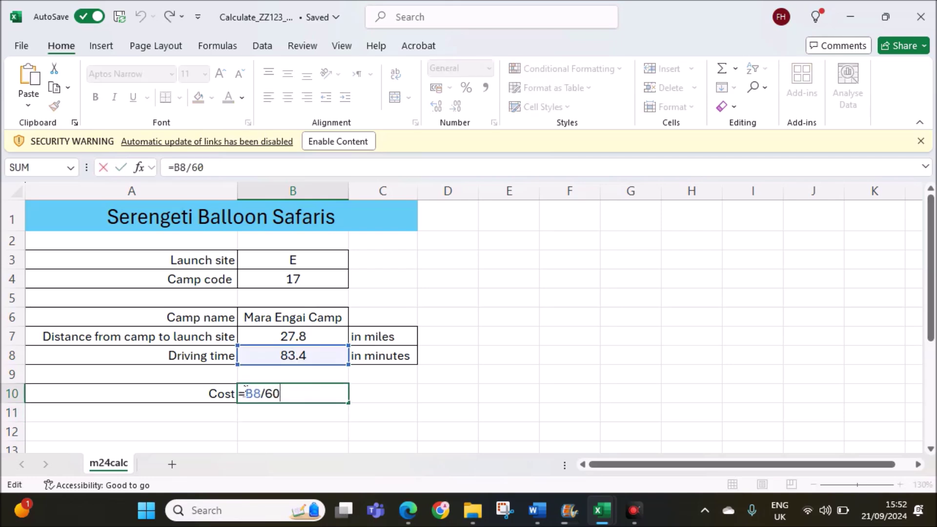
left_click(246, 389)
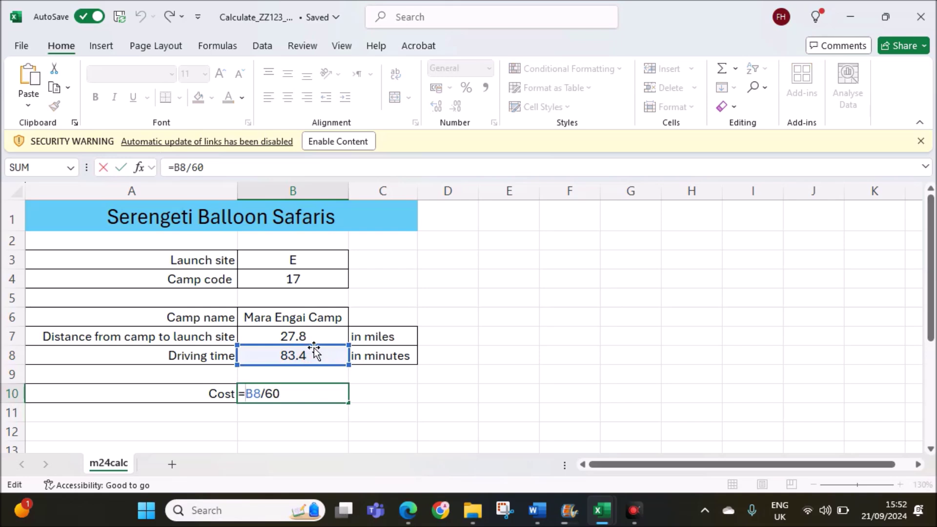
type("ROUND")
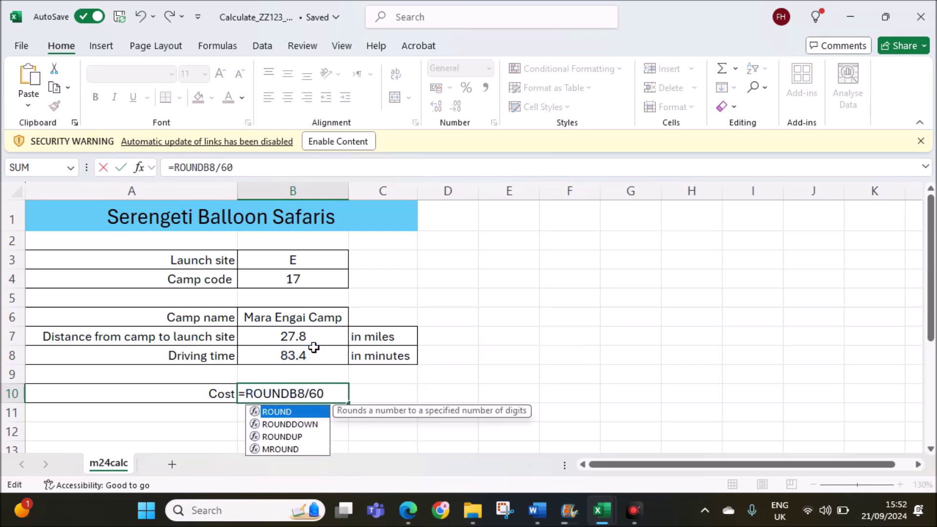
type("(")
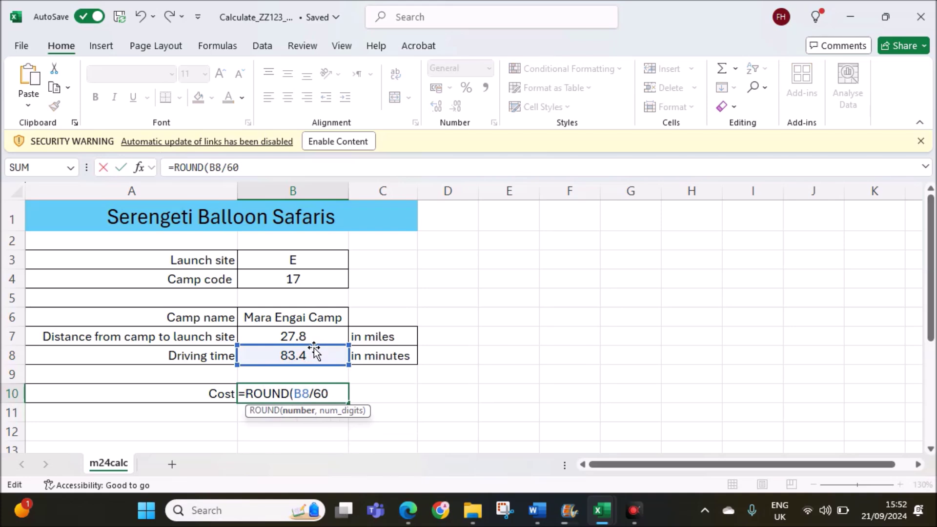
key("End")
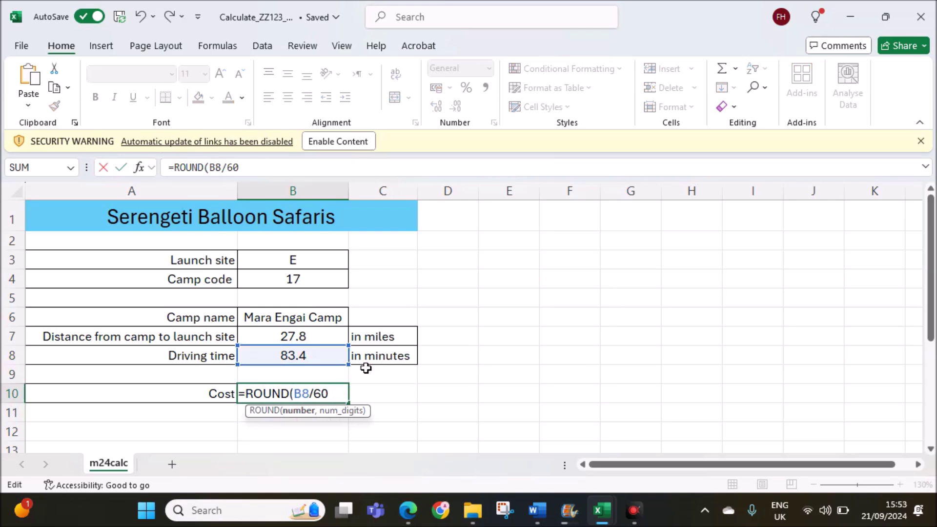
type(",0")
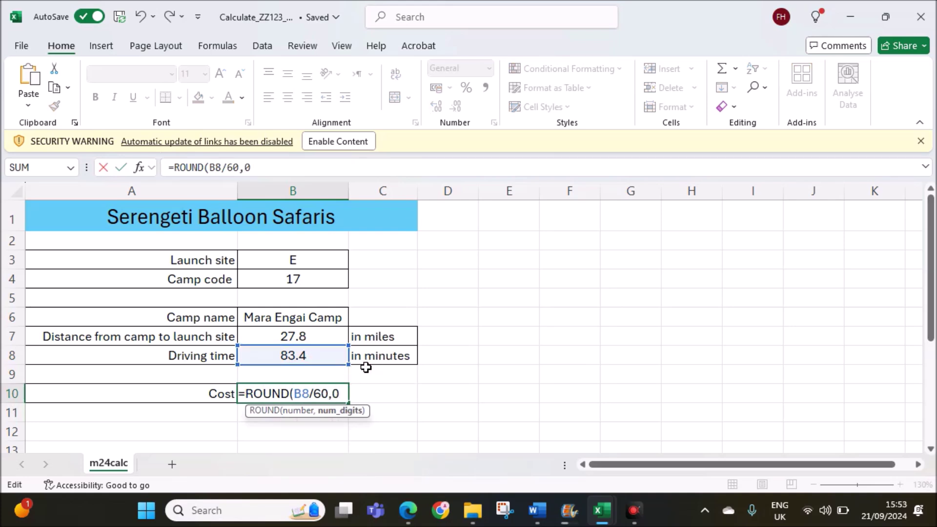
type(")")
key("Return")
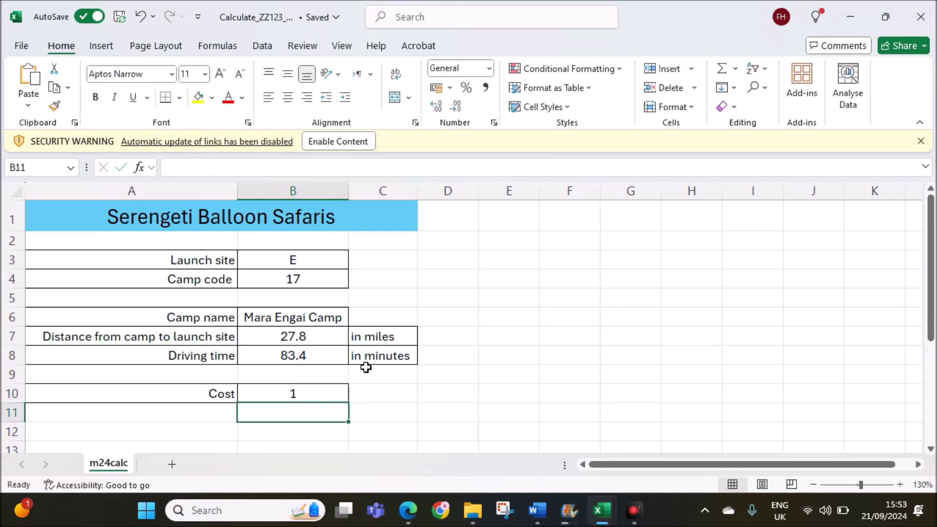
double_click(320, 393)
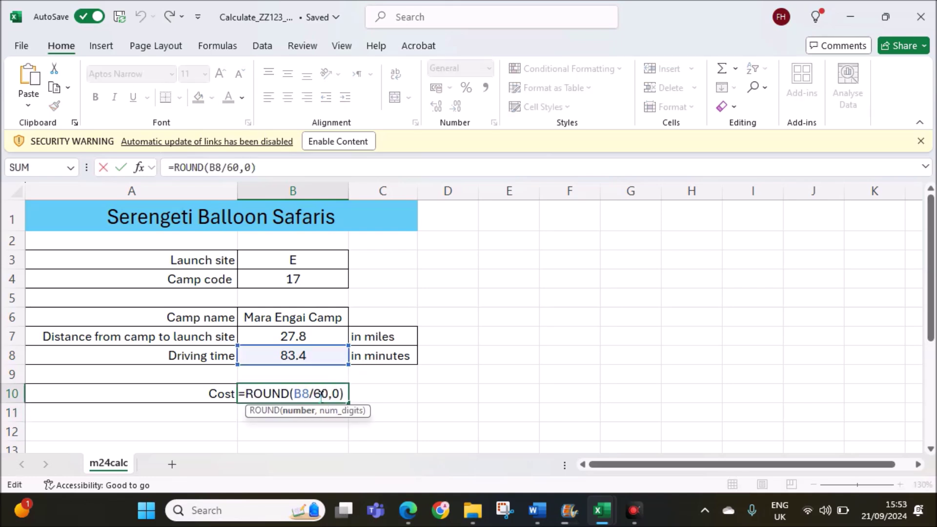
left_click(408, 511)
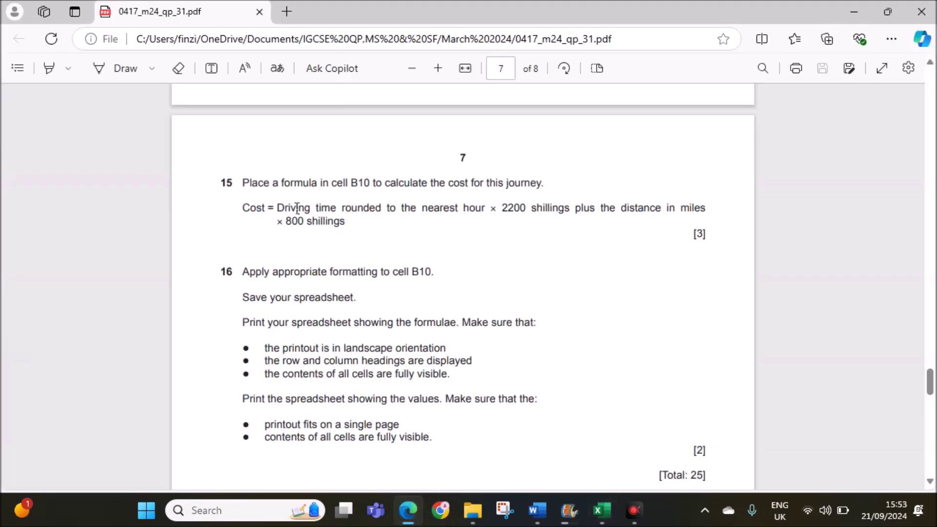
left_click_drag(283, 208, 486, 214)
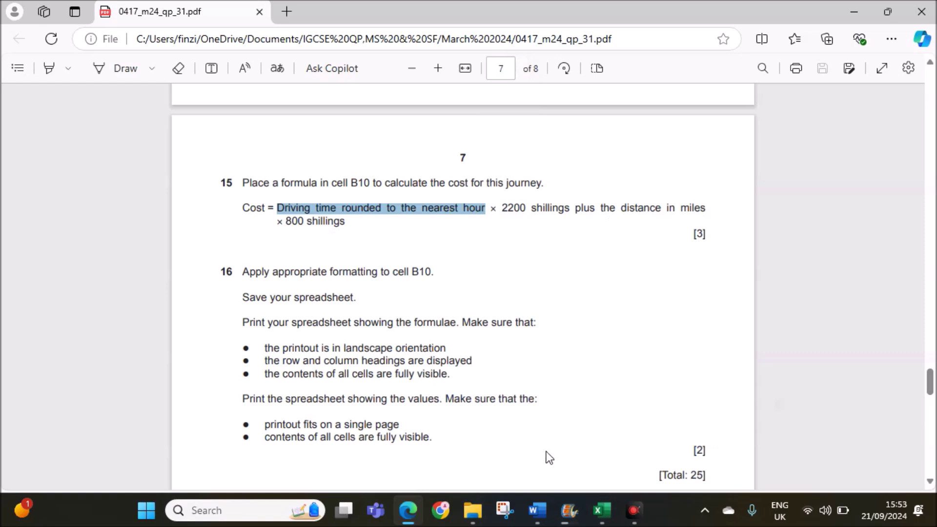
left_click(552, 475)
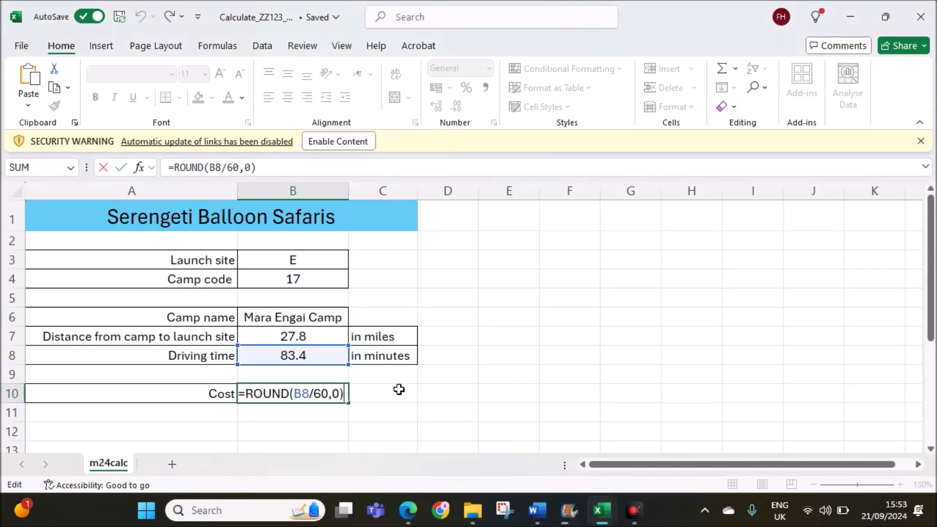
- Extend B10 to =ROUND(B8/60,0)*2200+B7*800, giving a cost of 24440
type("*2200+")
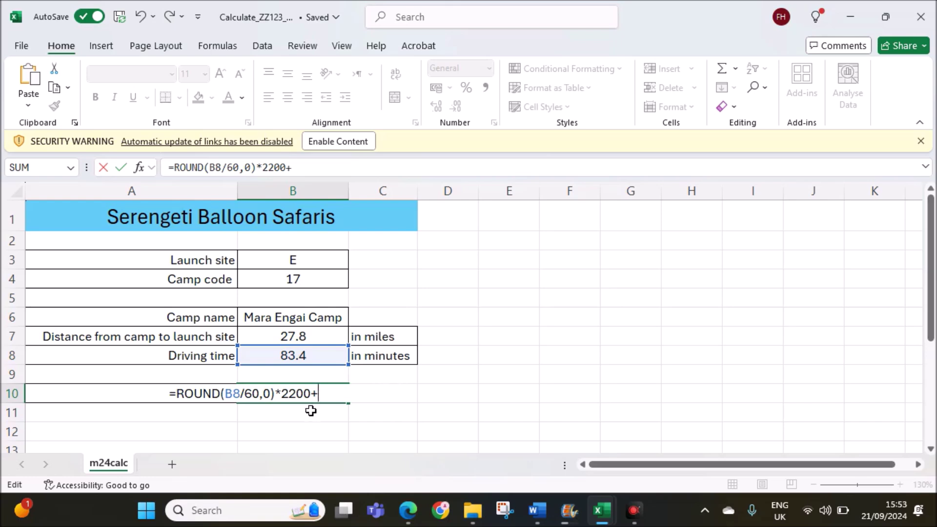
left_click(305, 337)
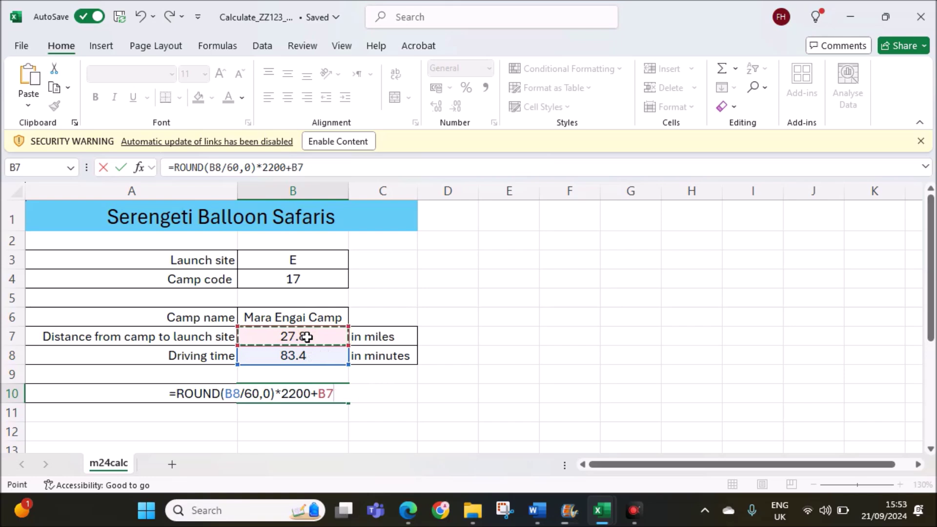
type("*")
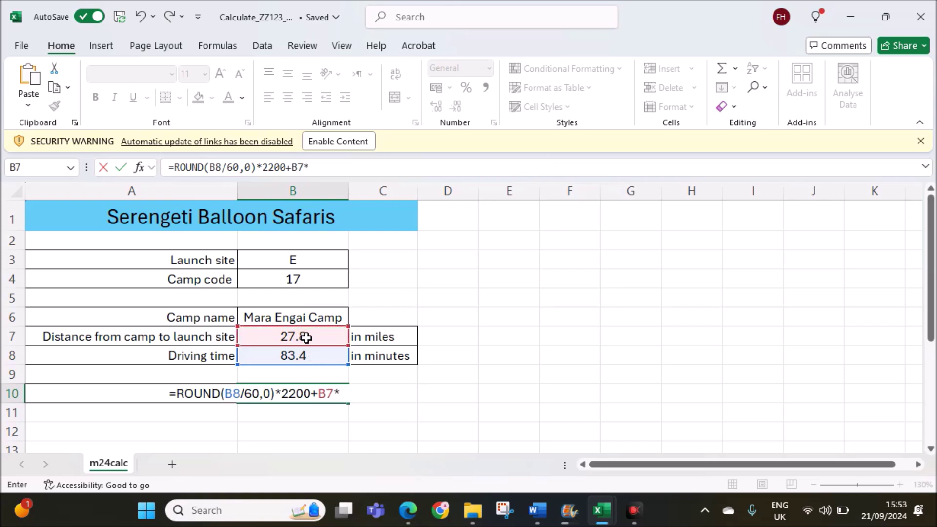
type("800")
key("Return")
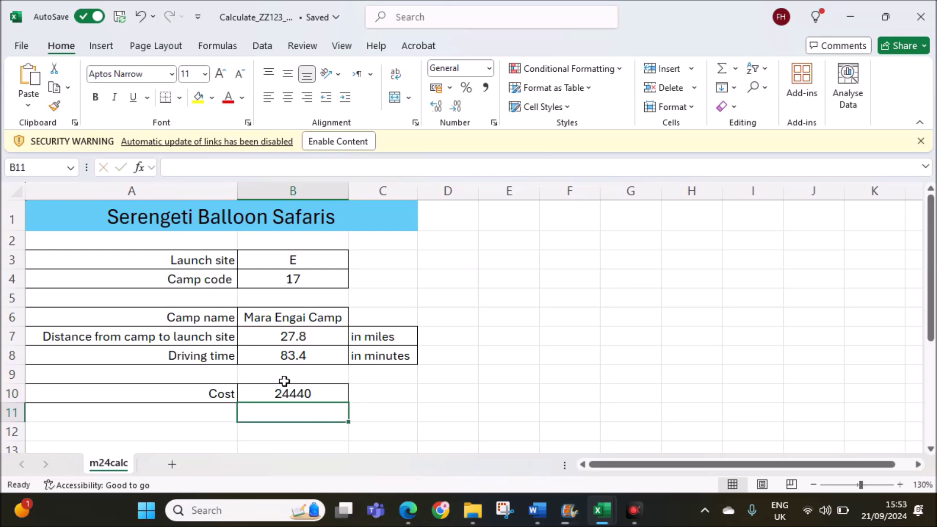
left_click(406, 510)
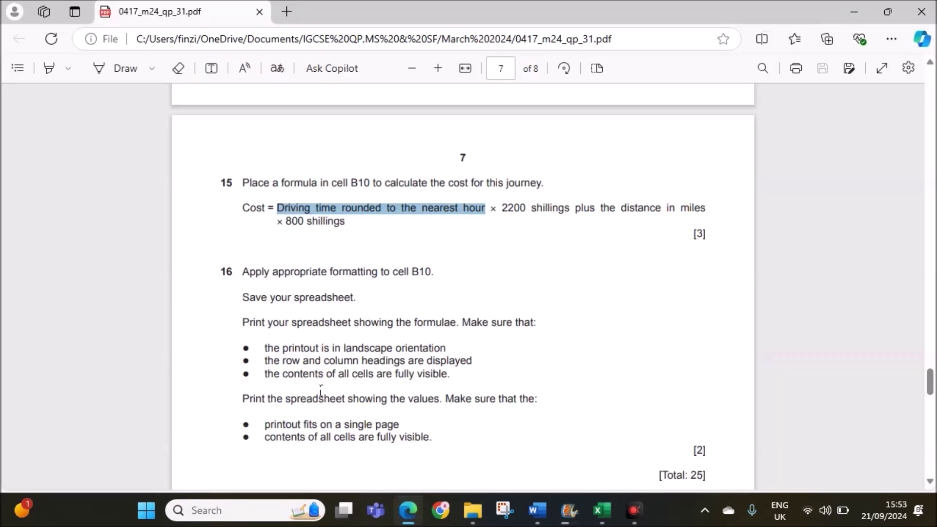
left_click_drag(245, 273, 442, 274)
left_click(602, 510)
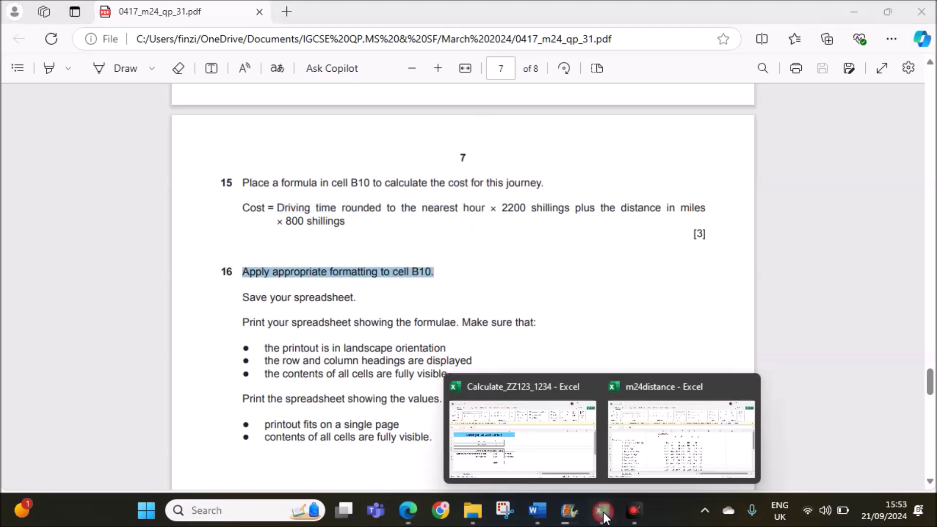
left_click(518, 451)
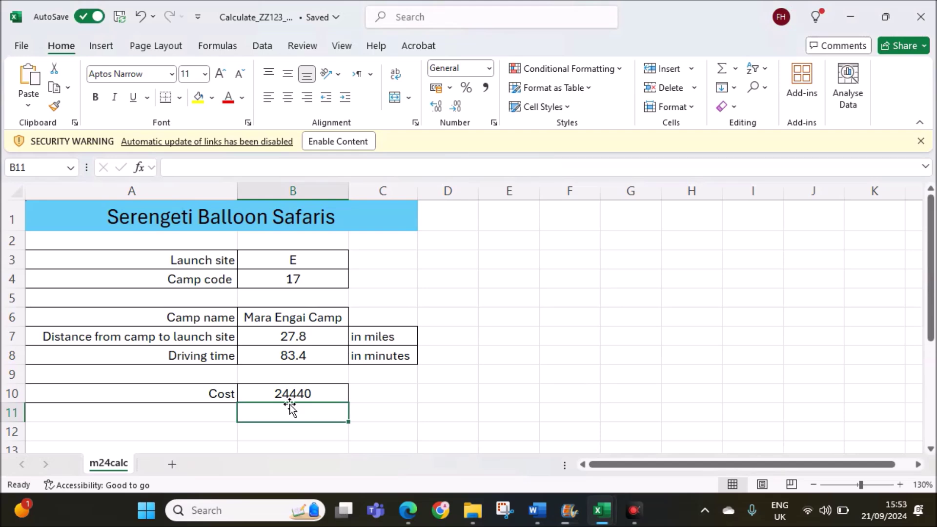
left_click(271, 388)
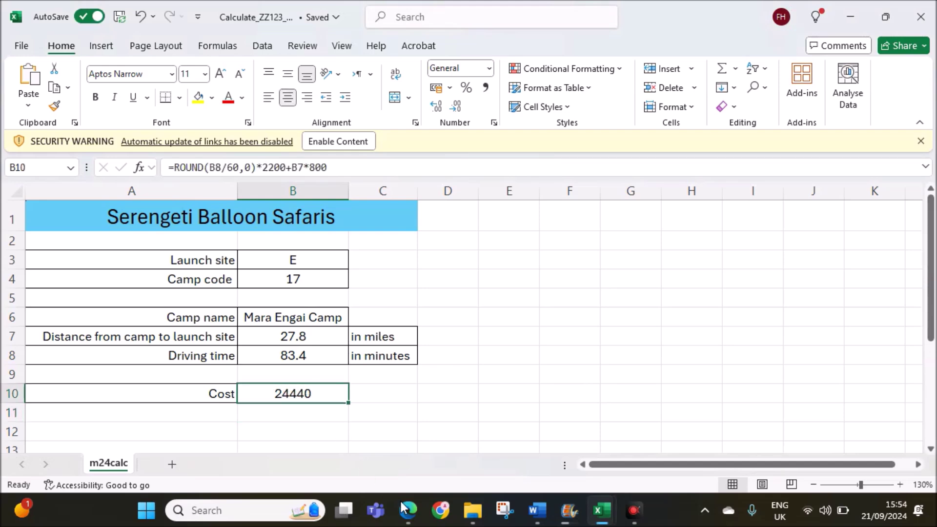
left_click(359, 390)
scroll(357, 386, "up", 15)
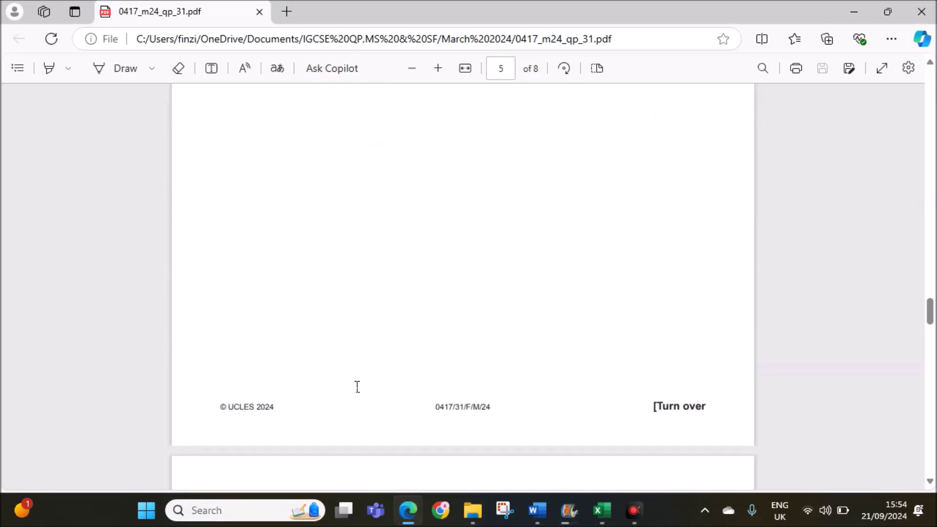
scroll(367, 383, "down", 5)
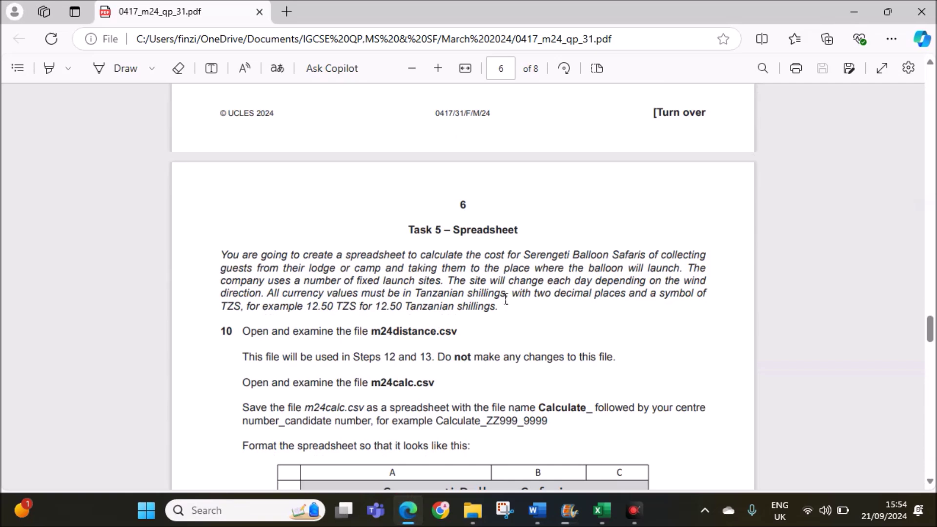
left_click_drag(426, 293, 626, 293)
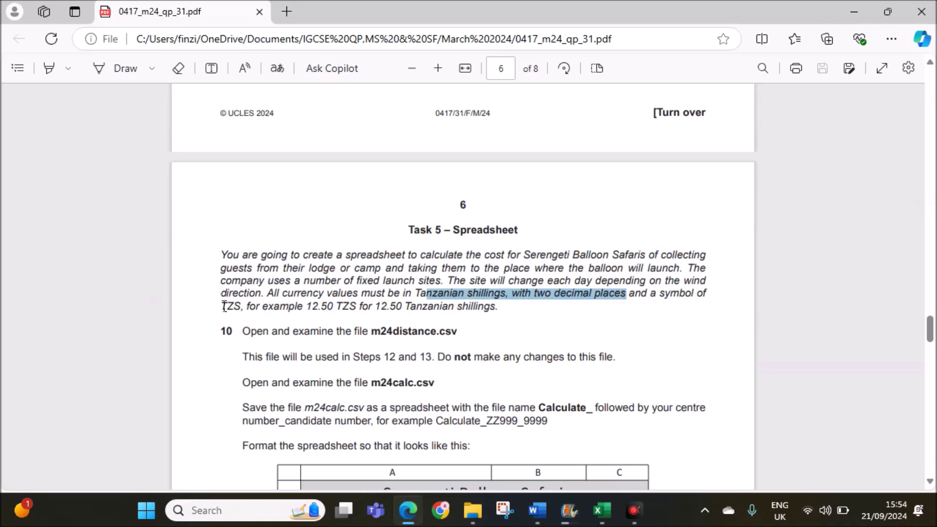
left_click_drag(224, 306, 243, 307)
left_click(609, 520)
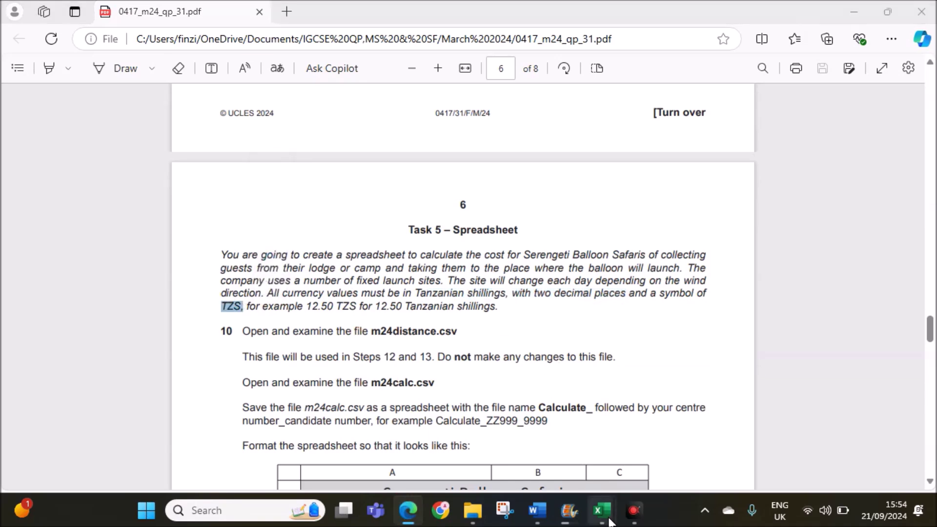
left_click(488, 424)
- Format cost cell B10 as Currency with the TZS symbol and 2 decimals, then return to the exam paper
right_click(320, 394)
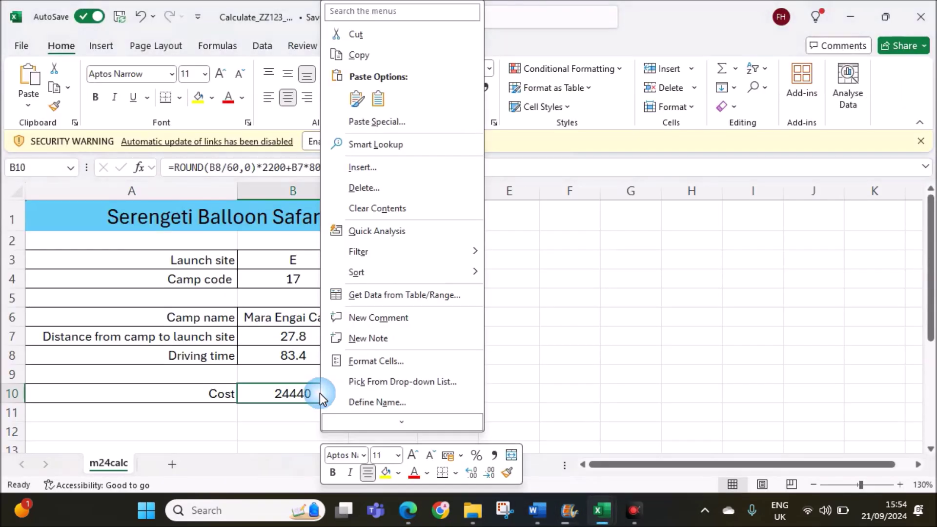
left_click(364, 362)
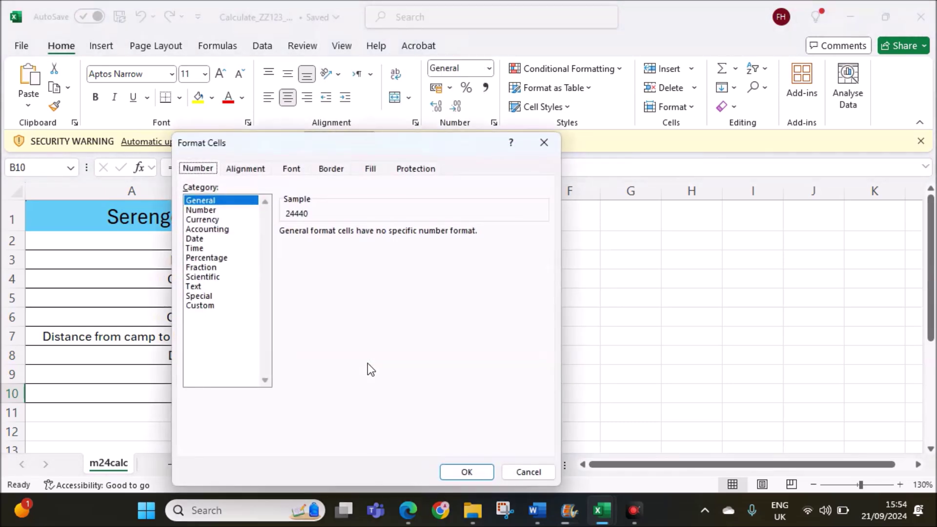
left_click(206, 219)
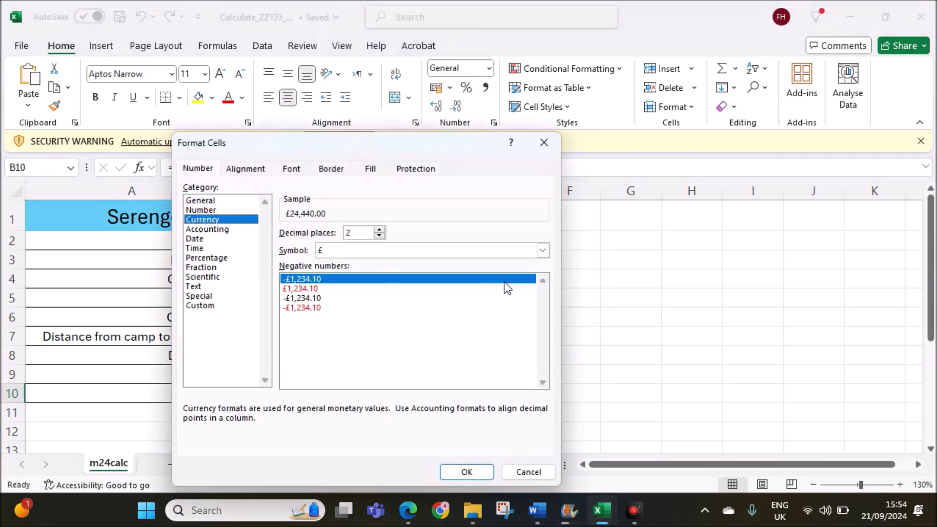
left_click(542, 250)
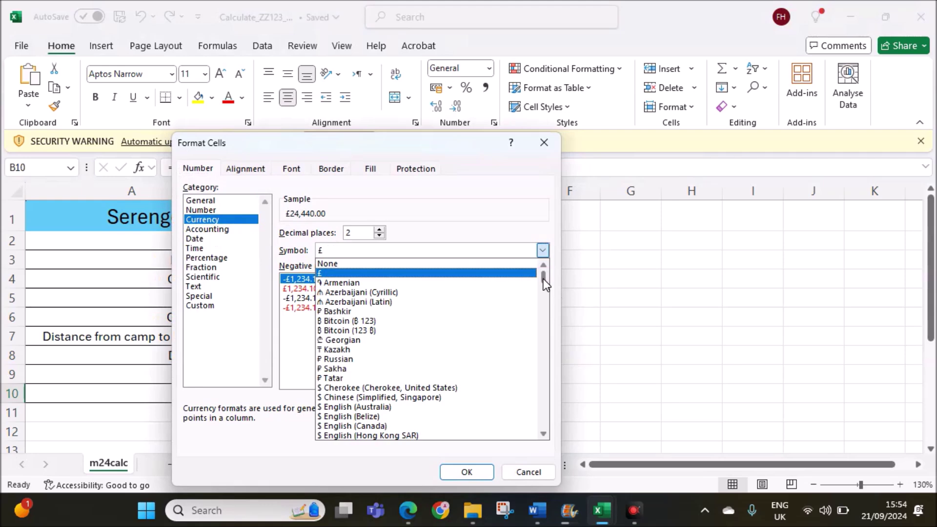
left_click_drag(543, 279, 561, 411)
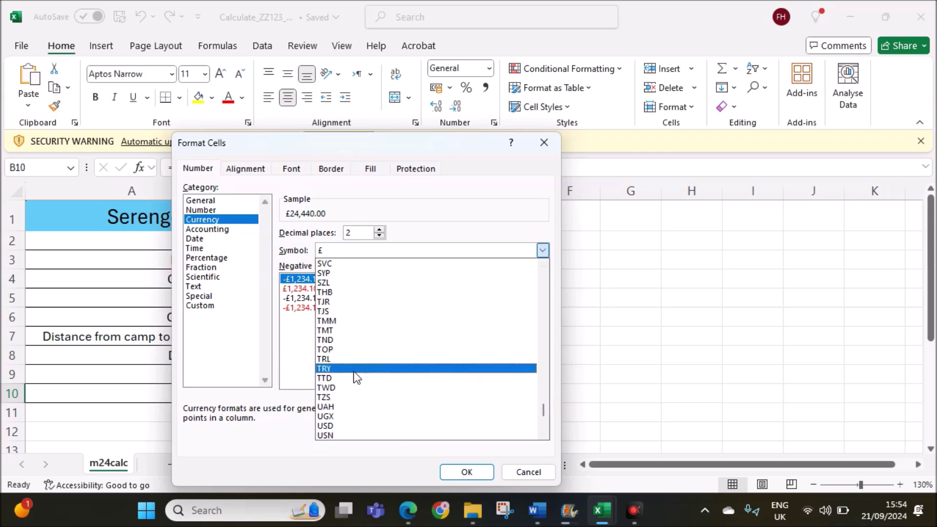
left_click(332, 397)
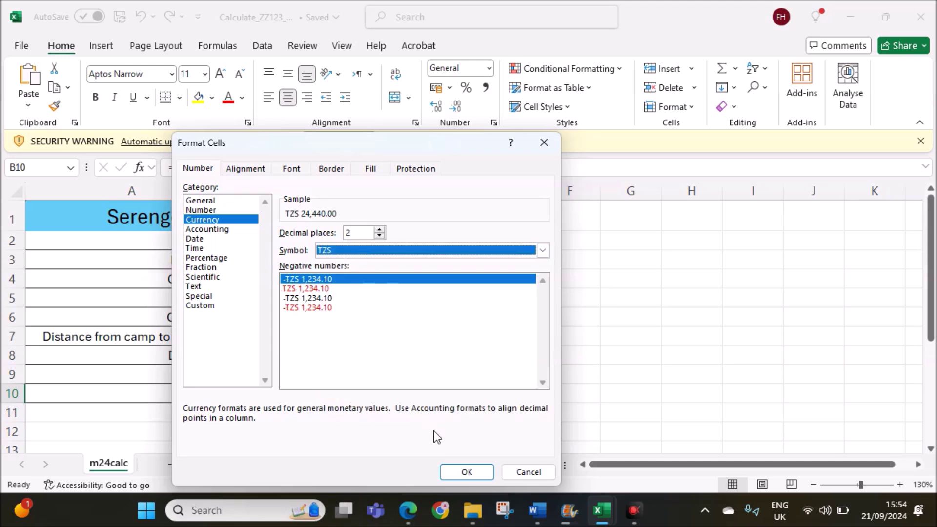
left_click(461, 471)
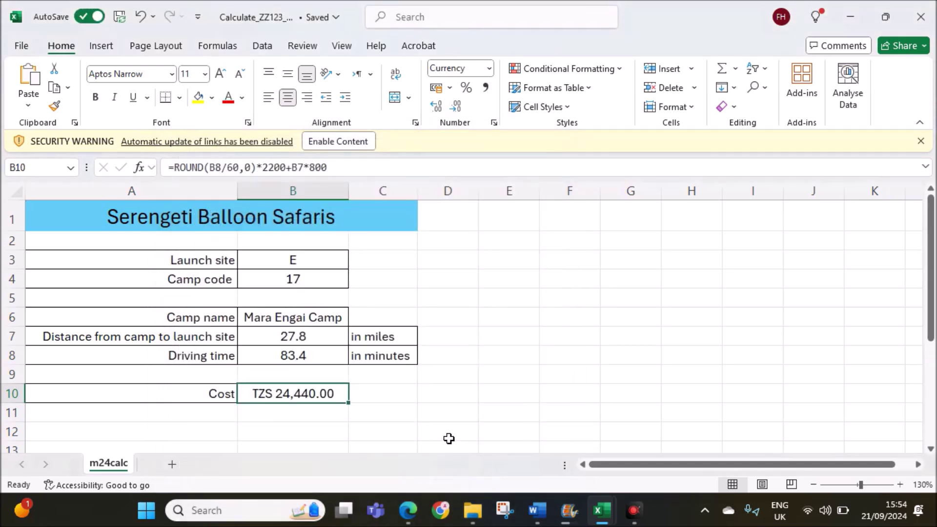
left_click(406, 500)
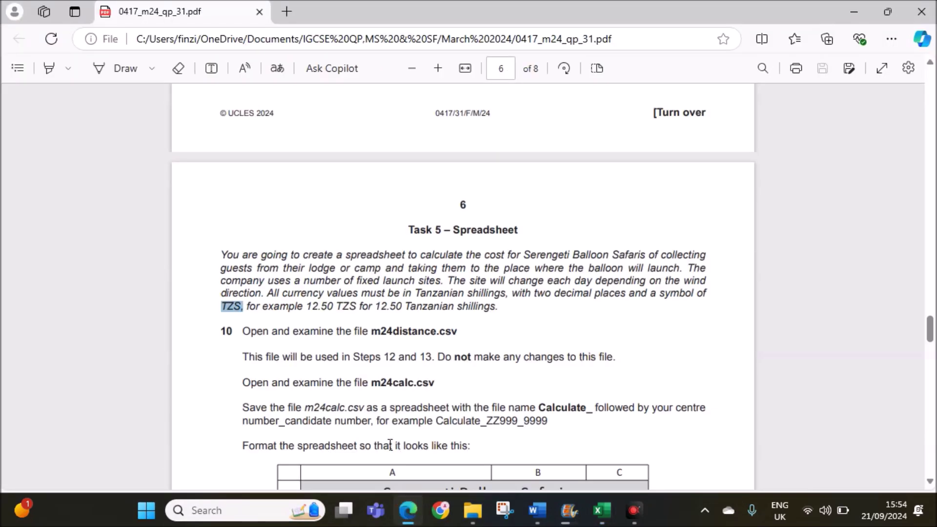
- Highlight question 16's formulae printing instruction, then switch back to the Calculate_ZZ123_1234 workbook
scroll(390, 439, "down", 20)
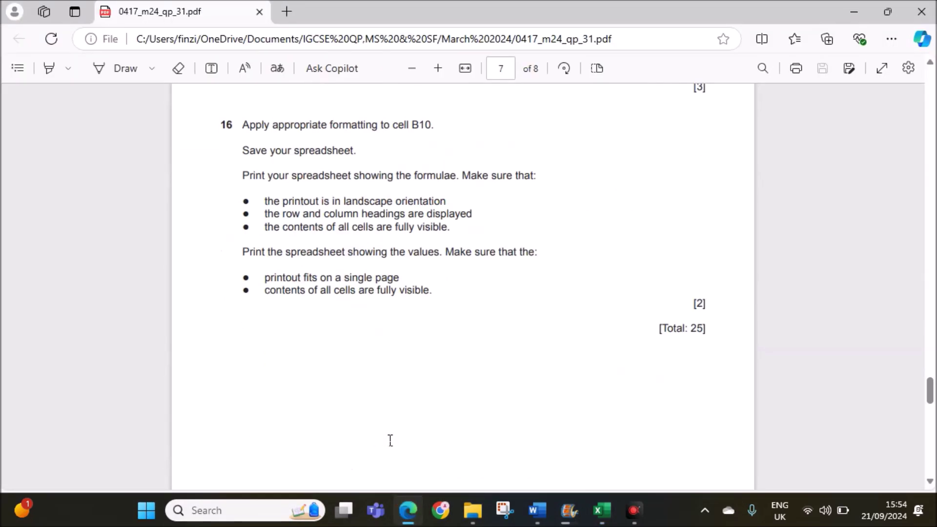
scroll(390, 440, "up", 2)
scroll(390, 440, "up", 2)
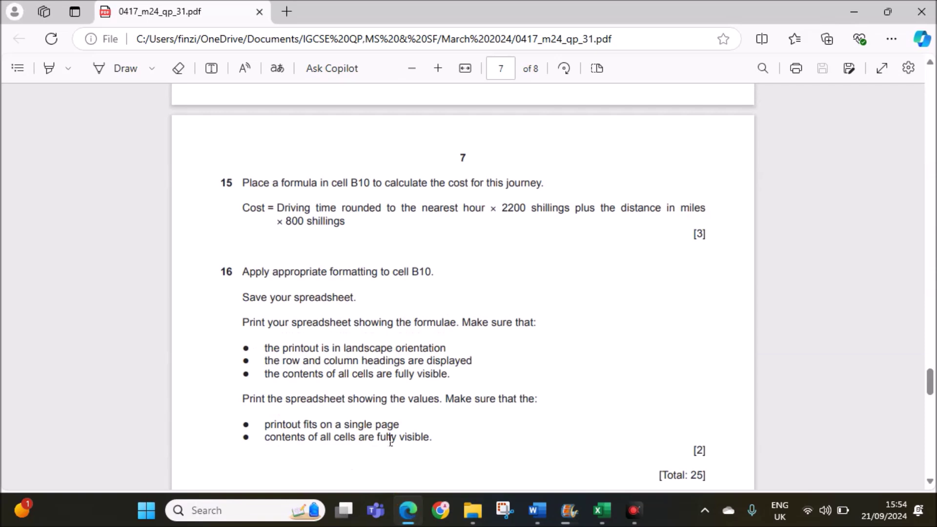
left_click_drag(297, 324, 527, 323)
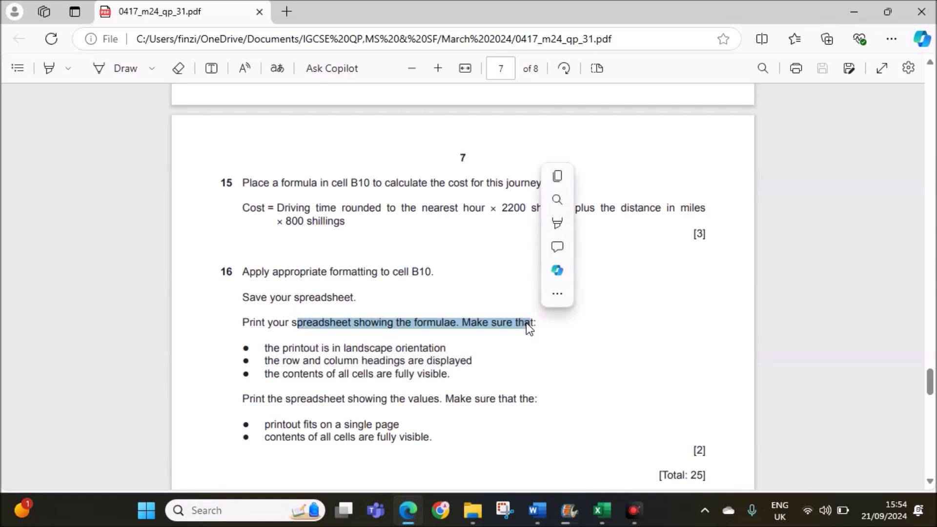
left_click(601, 511)
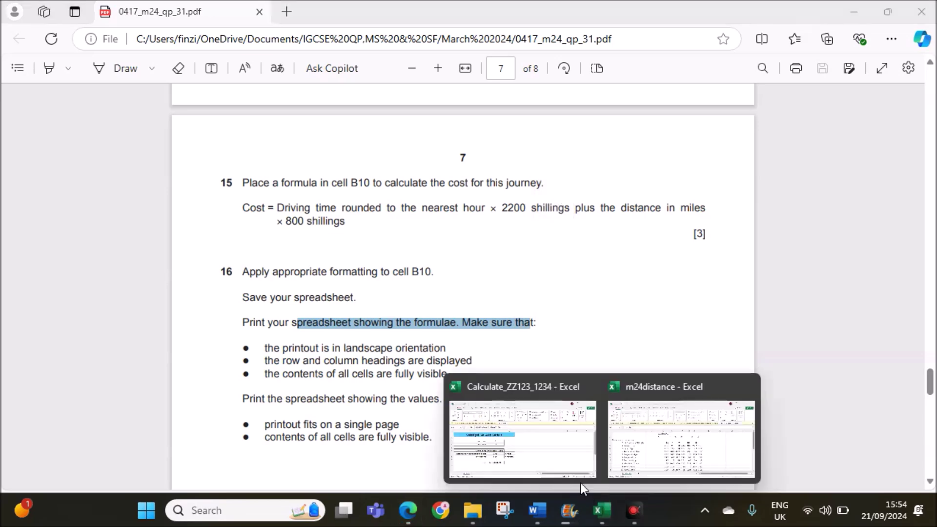
left_click(576, 468)
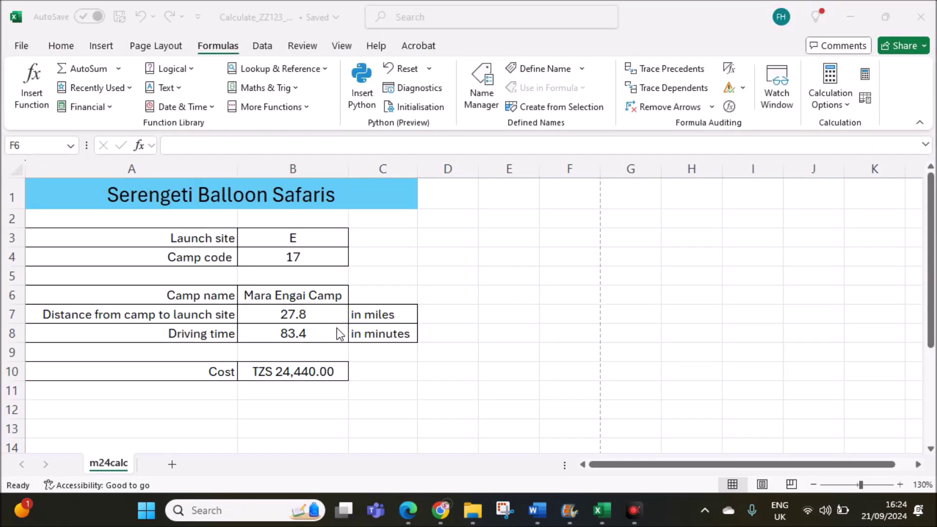
- Turn on Show Formulas and auto-fit all columns so each formula displays in full
left_click(226, 49)
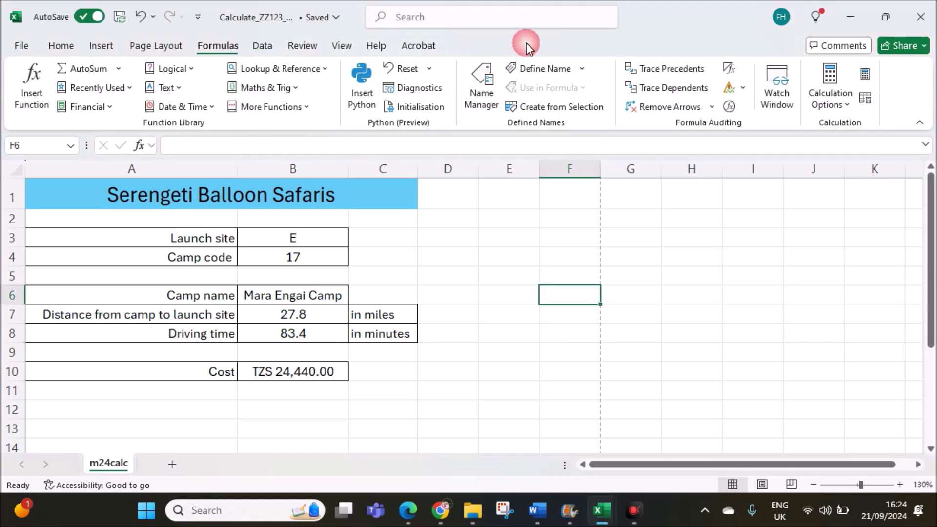
left_click(729, 74)
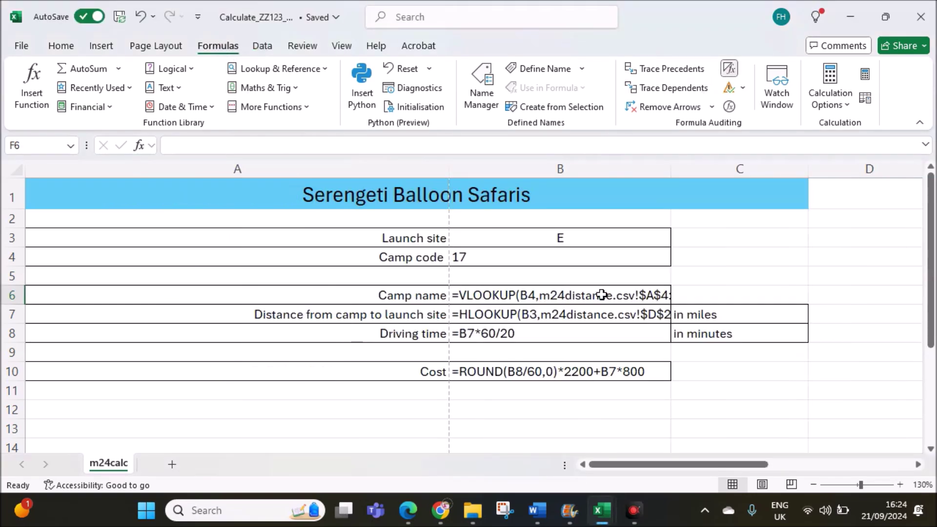
left_click(15, 169)
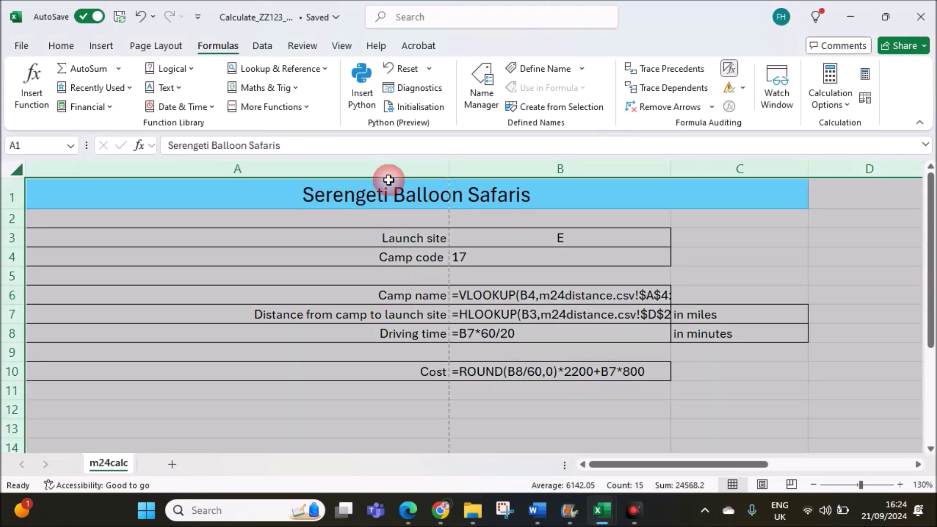
double_click(448, 168)
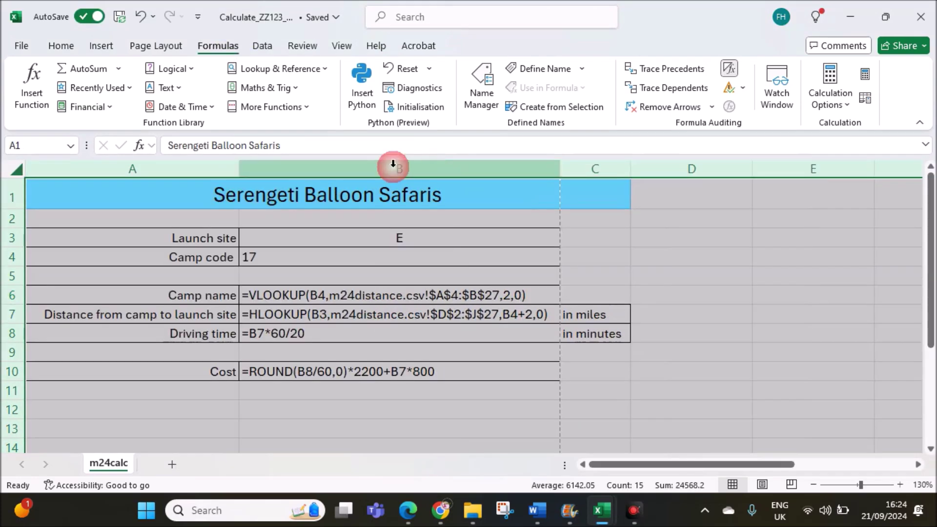
- Set the formula printout's orientation to Landscape in the print settings
left_click(22, 46)
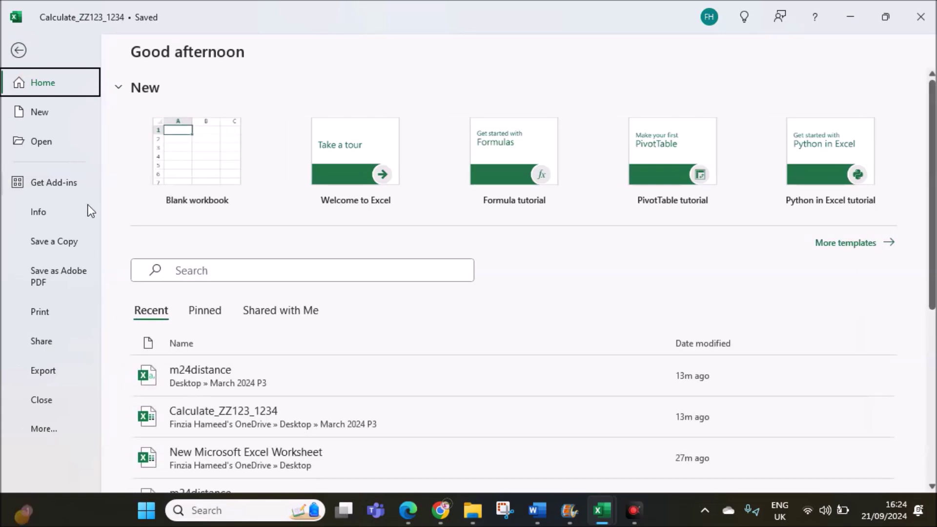
left_click(57, 313)
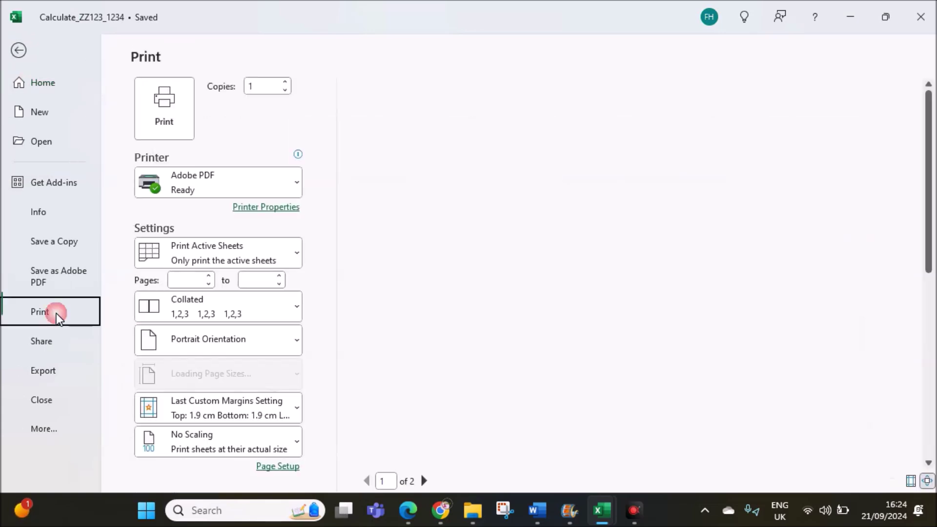
left_click(230, 342)
left_click(217, 410)
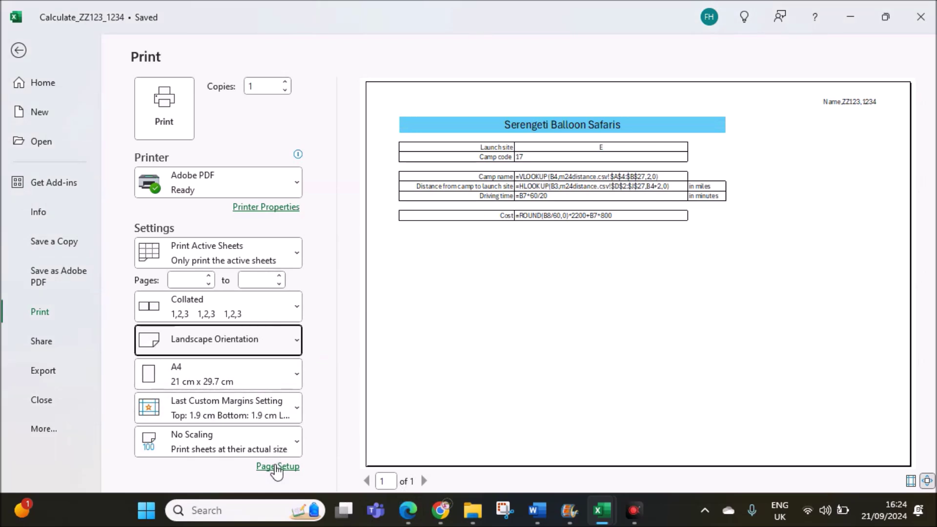
- Include row and column headings in the printout through Page Setup's Sheet options
left_click(276, 467)
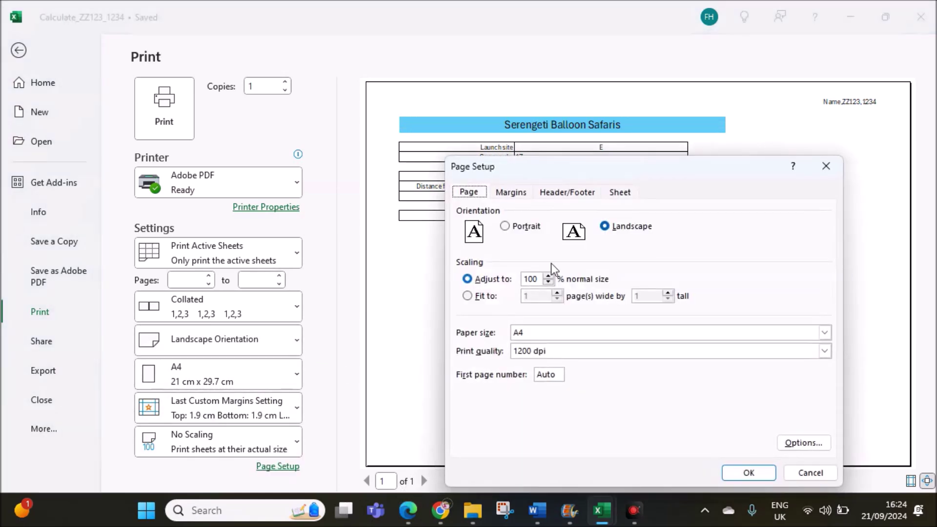
left_click(626, 192)
left_click(520, 343)
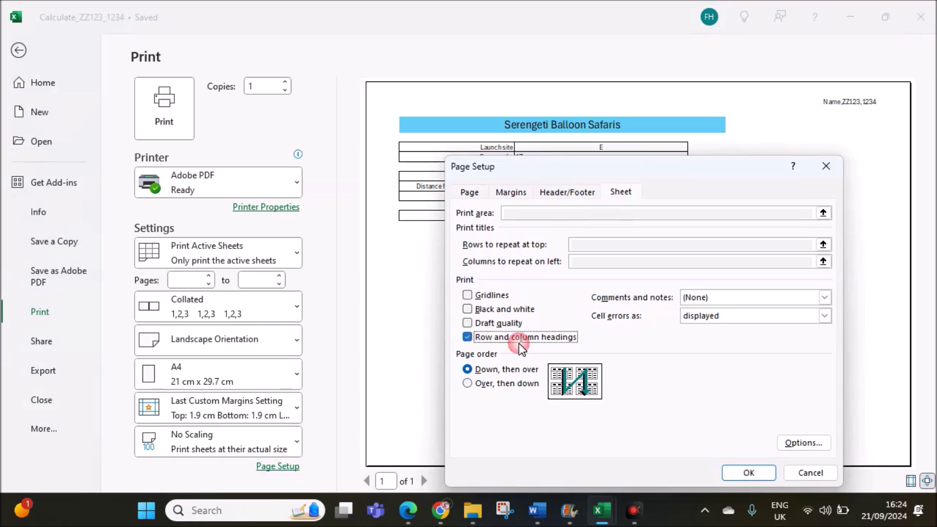
left_click(742, 476)
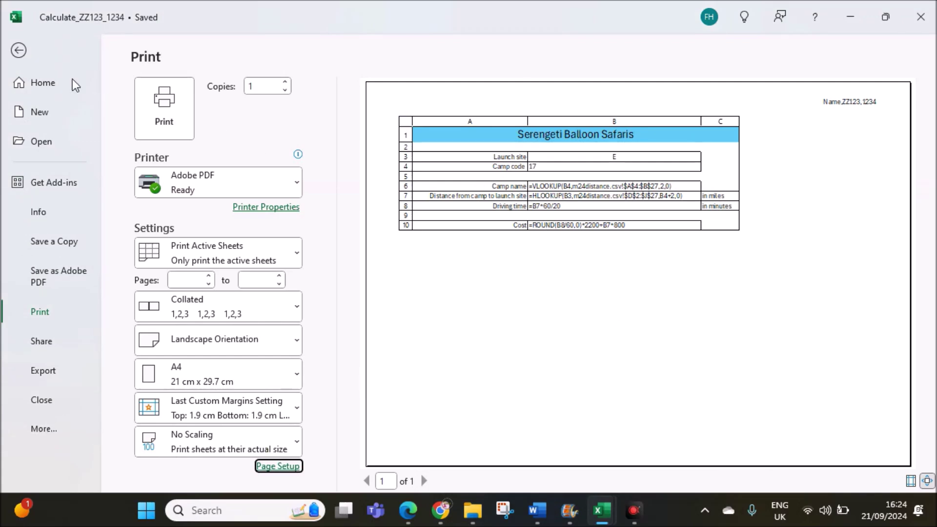
- After checking the B7 and B6 formulas, turn off Show Formulas and auto-fit all columns
left_click(28, 52)
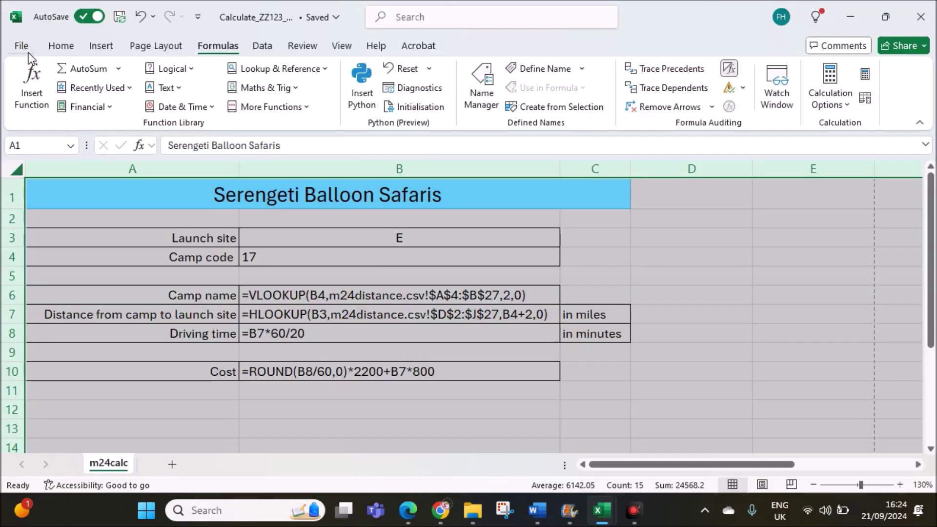
left_click(337, 314)
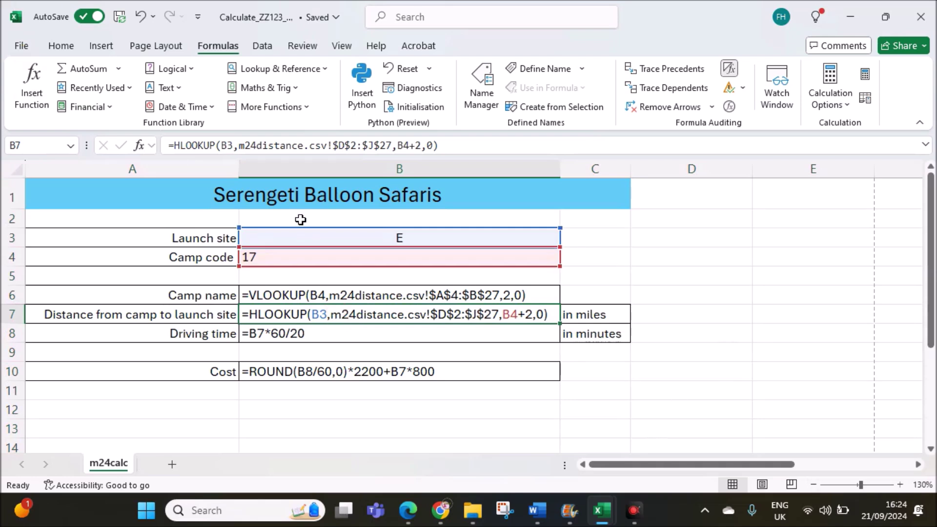
left_click(357, 296)
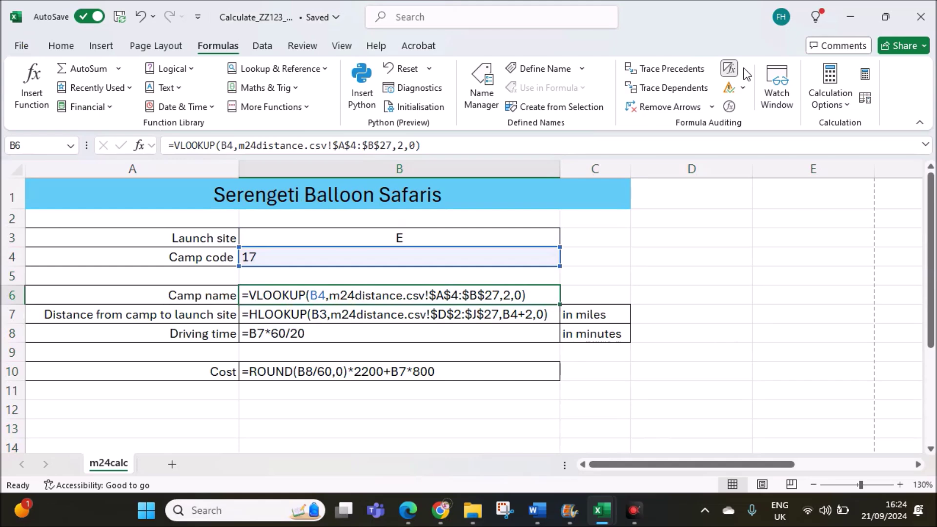
left_click(729, 69)
key("ctrl+a")
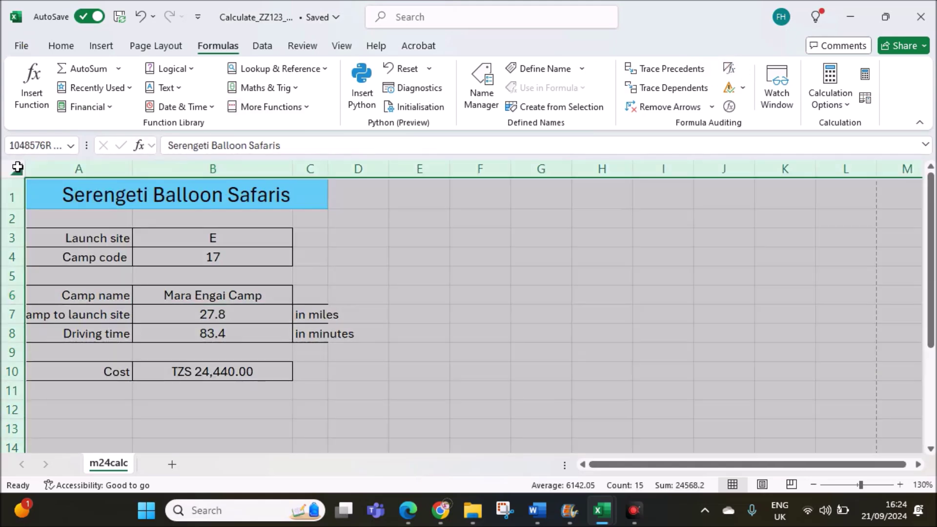
double_click(134, 169)
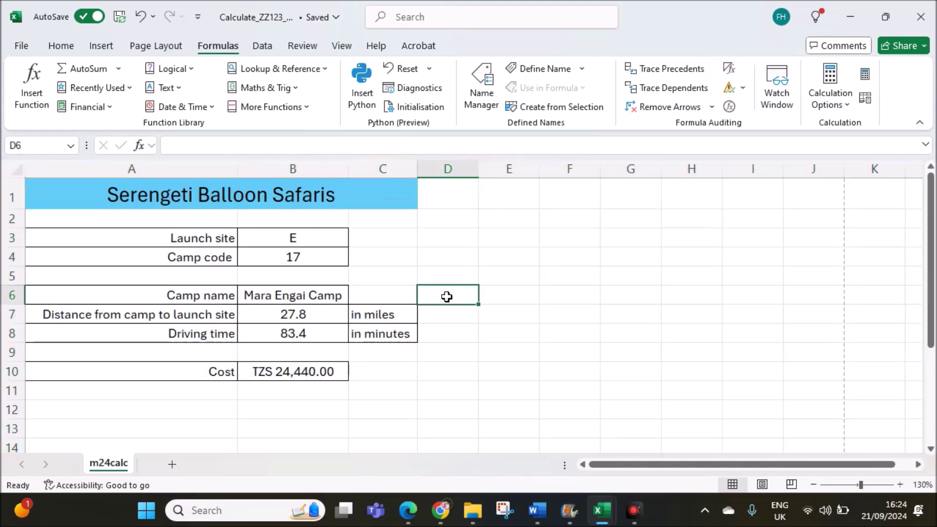
- Choose Portrait Orientation in the print settings for the values printout
left_click(18, 47)
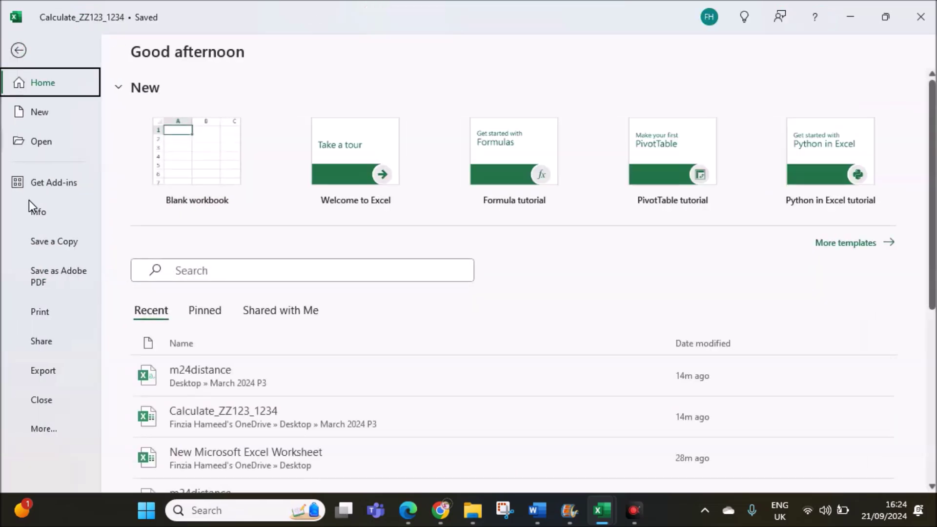
left_click(45, 314)
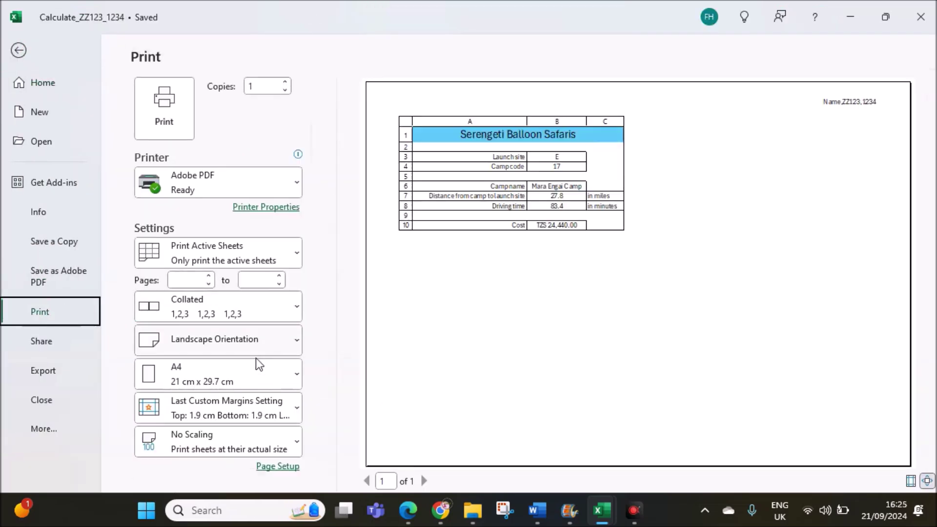
left_click(245, 346)
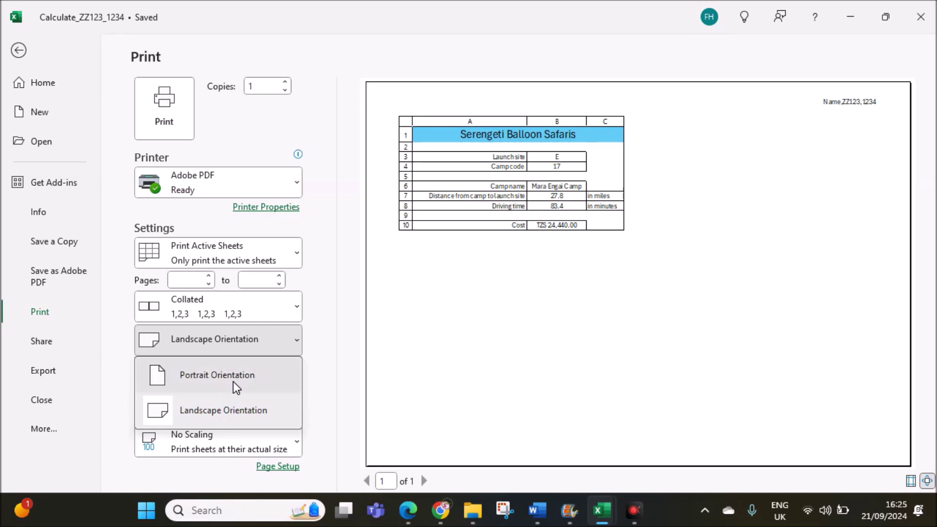
left_click(235, 383)
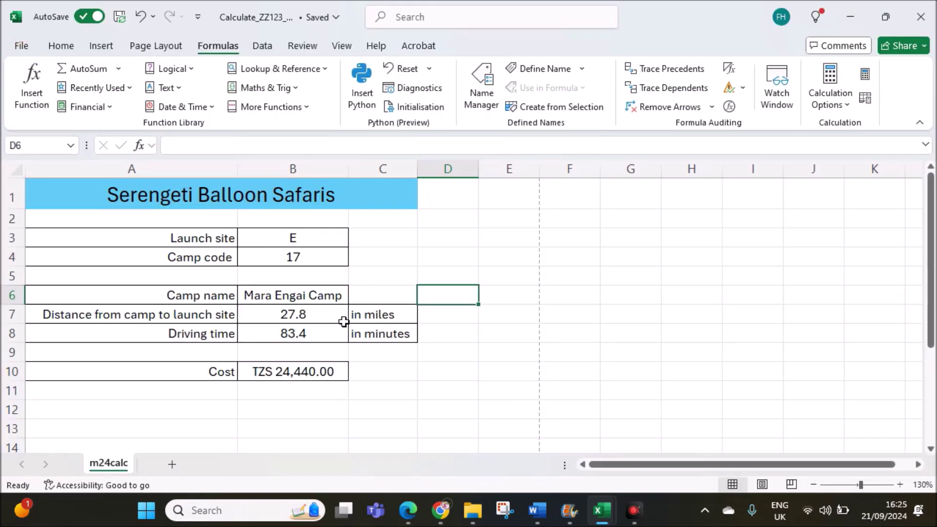
scroll(426, 305, "down", 5)
scroll(426, 305, "up", 5)
scroll(420, 341, "down", 4)
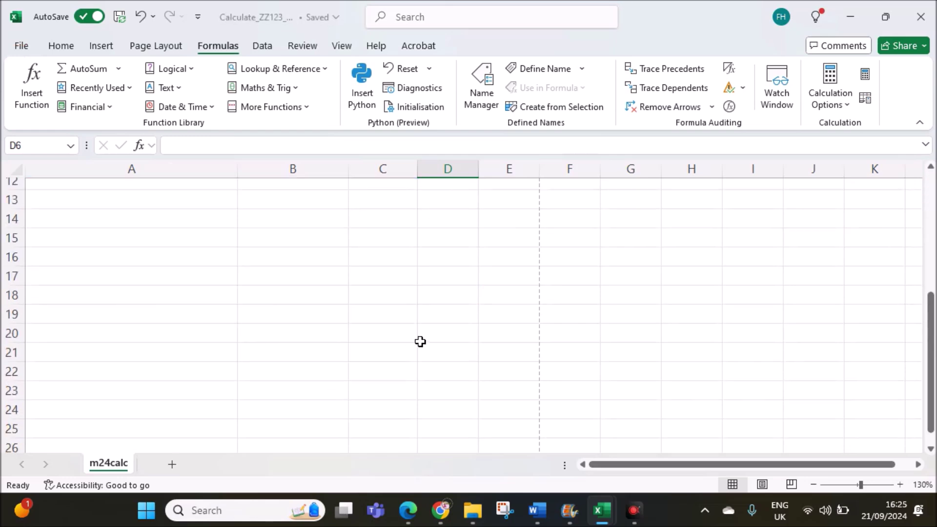
scroll(420, 341, "up", 4)
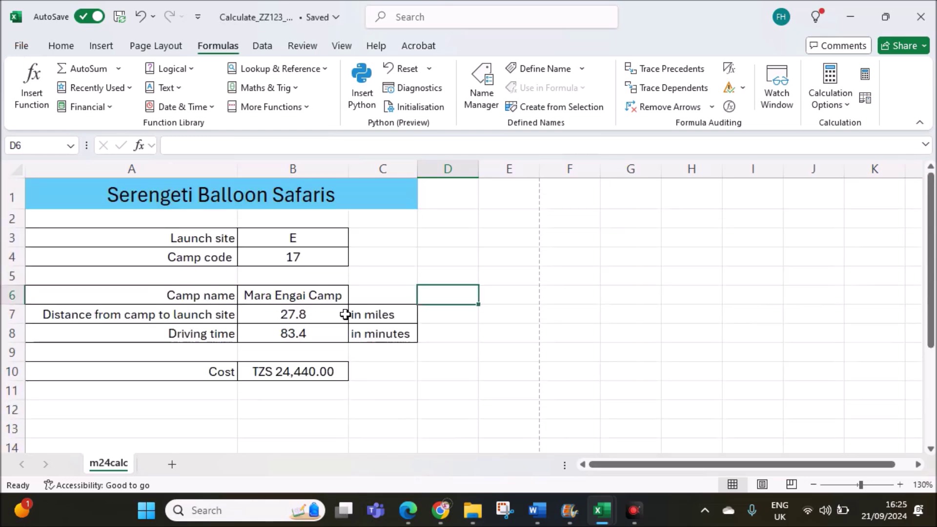